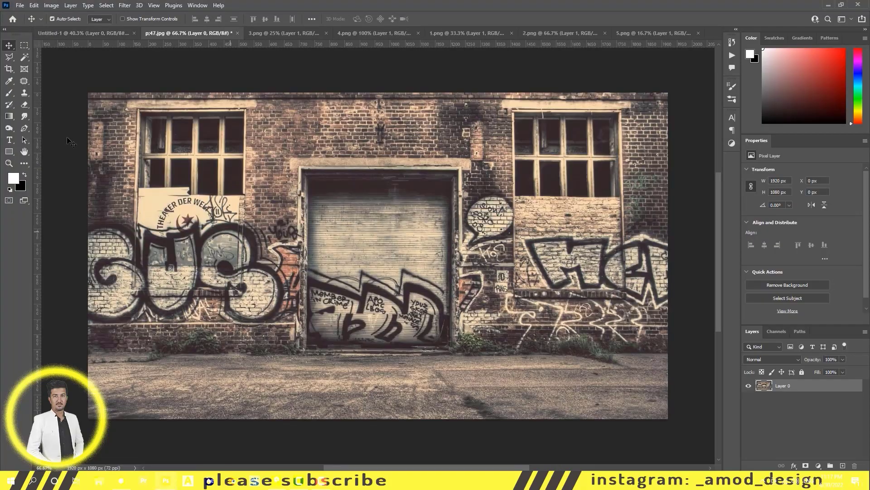
- Copy the central garage-door section of the brick wall photo into the portrait canvas
left_click(24, 45)
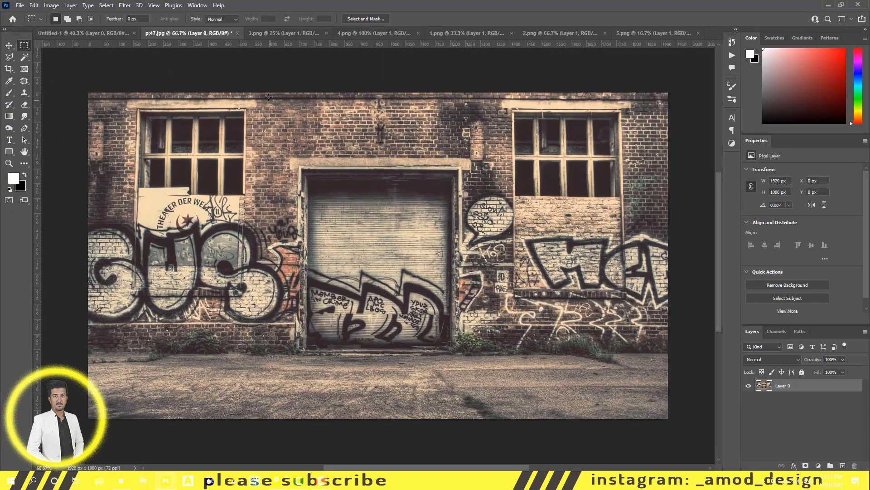
left_click_drag(259, 93, 504, 432)
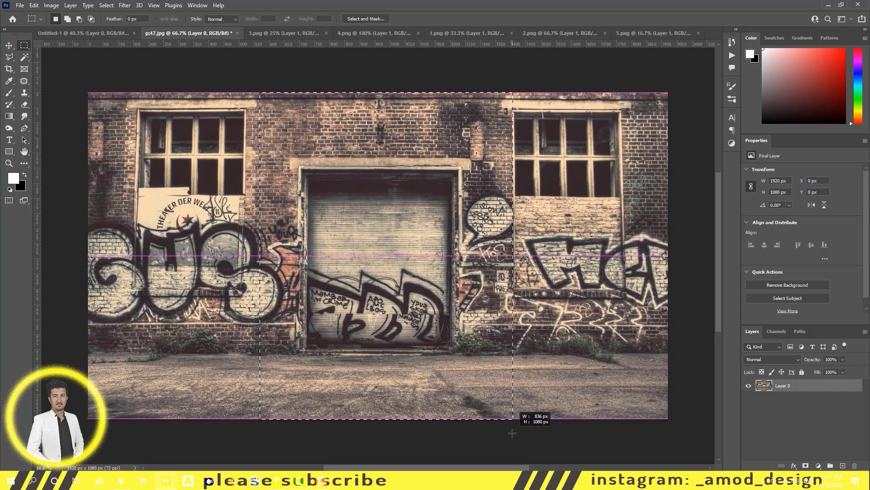
key("ctrl+c")
left_click(81, 33)
key("ctrl+v")
- Enlarge and position the pasted door image to cover the canvas edge to edge
key("v")
key("ctrl+t")
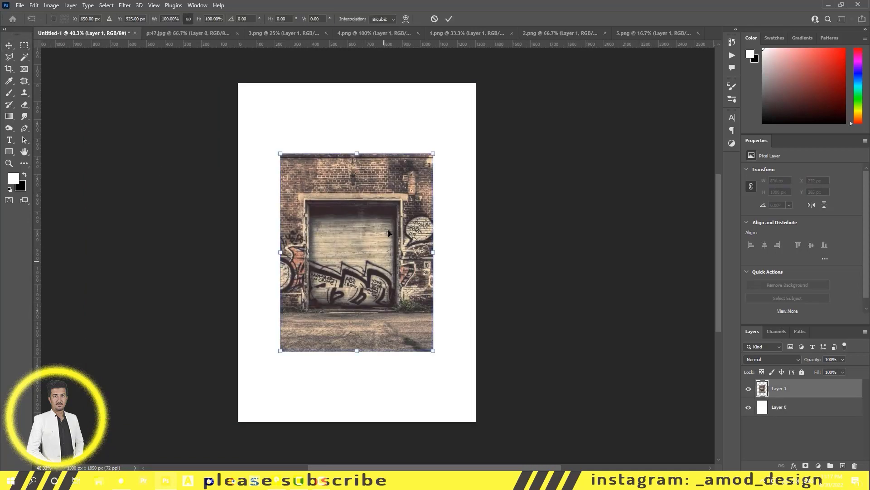
left_click_drag(281, 154, 237, 78)
left_click_drag(431, 350, 466, 374)
mouse_move(397, 340)
left_mouse_down()
mouse_move(415, 374)
mouse_move(398, 349)
left_mouse_up()
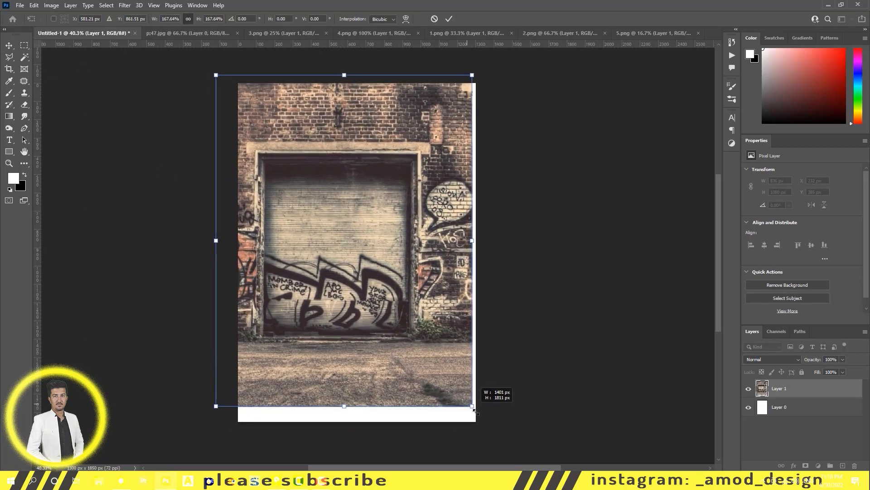
left_click_drag(474, 414, 482, 419)
left_click_drag(445, 389, 447, 394)
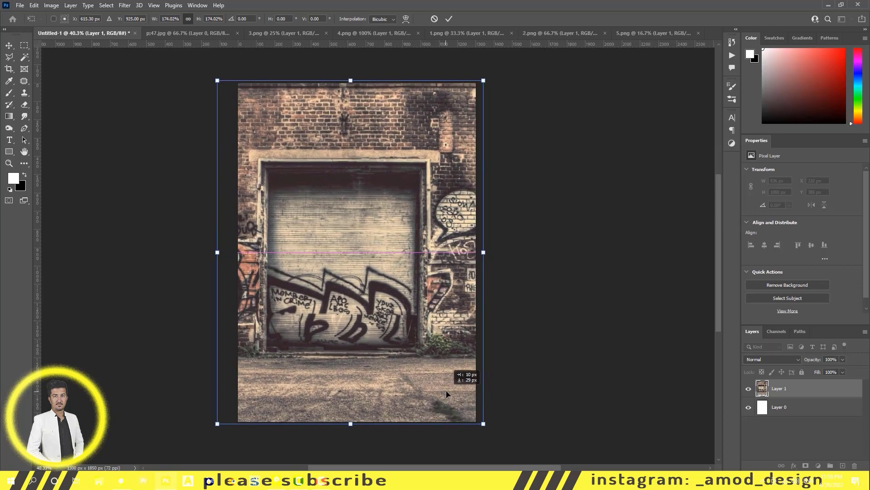
key("Return")
- Fit the canvas in view and close the source brick wall photo
key("ctrl+e")
key("ctrl+0")
left_click(188, 34)
- Add a clipped Curves adjustment darkening the door's midtones and slightly lowering highlights
left_click(237, 33)
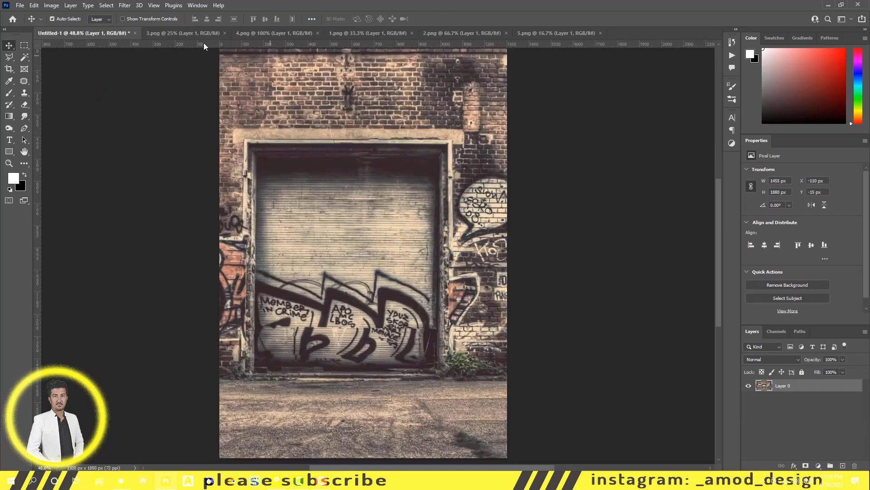
left_click(154, 33)
left_click(81, 33)
left_click(818, 466)
left_click(815, 358)
key("ctrl+alt+g")
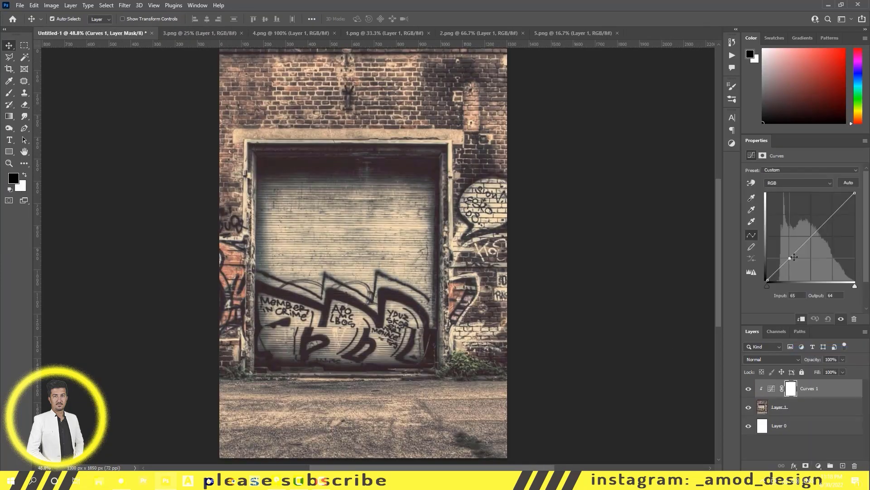
left_click_drag(791, 260, 796, 263)
left_click_drag(840, 216, 842, 210)
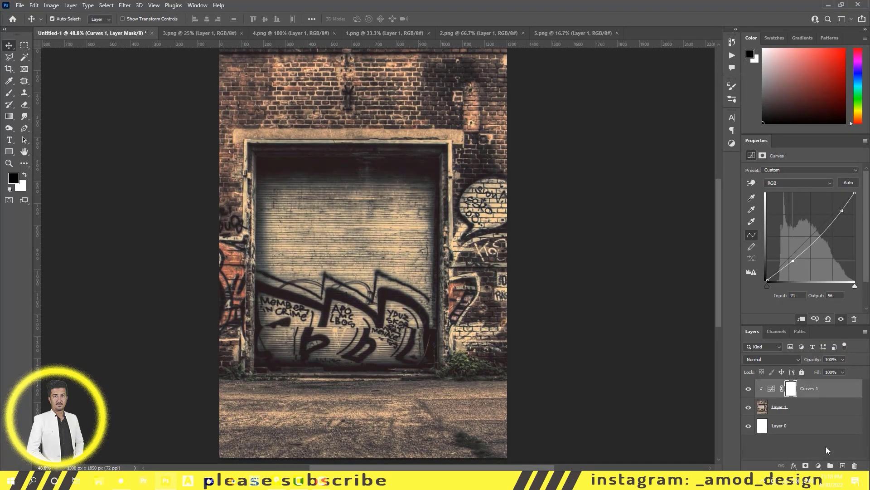
- Add Color Balance shifting midtones toward cyan and Hue/Saturation lowering lightness with a slight hue nudge
left_click(818, 466)
left_click(812, 383)
left_click_drag(790, 221, 785, 189)
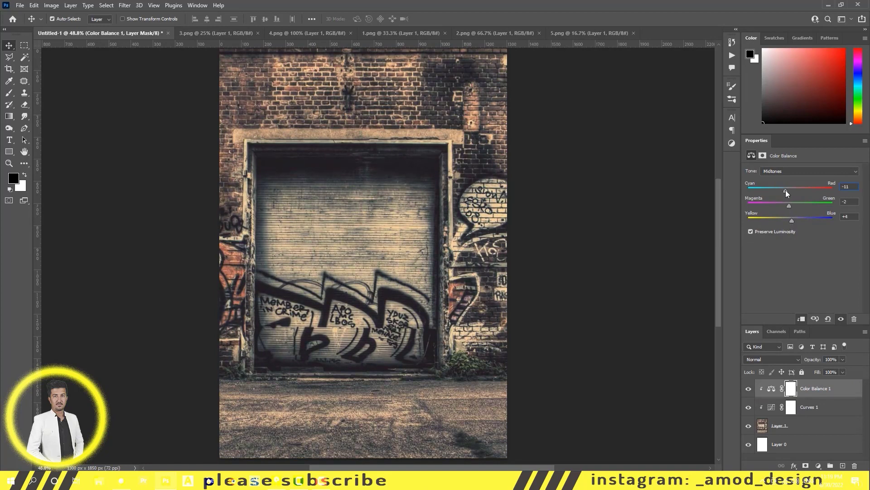
left_click(819, 466)
left_click(811, 373)
left_click_drag(803, 240, 793, 240)
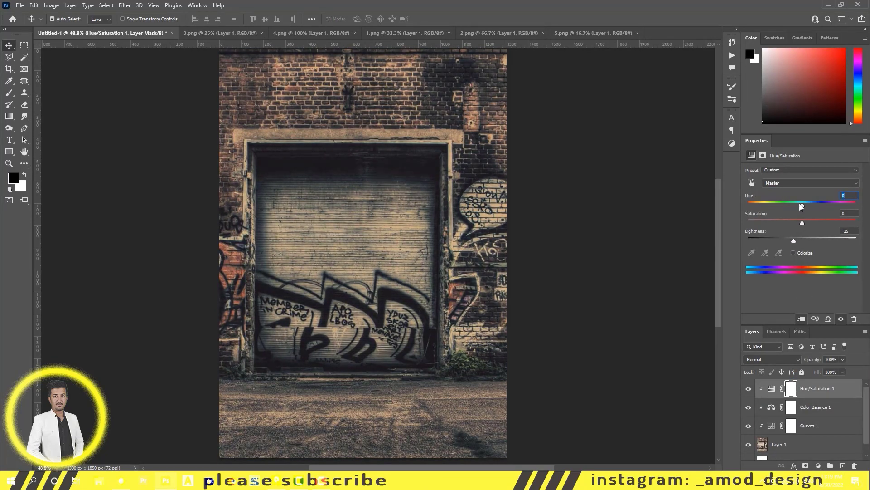
mouse_move(799, 203)
left_mouse_down()
mouse_move(805, 223)
mouse_move(814, 216)
mouse_move(801, 195)
left_mouse_up()
- Add a Brightness/Contrast adjustment, then group the door layer and adjustments as 'bg'
left_click(818, 466)
left_click(805, 323)
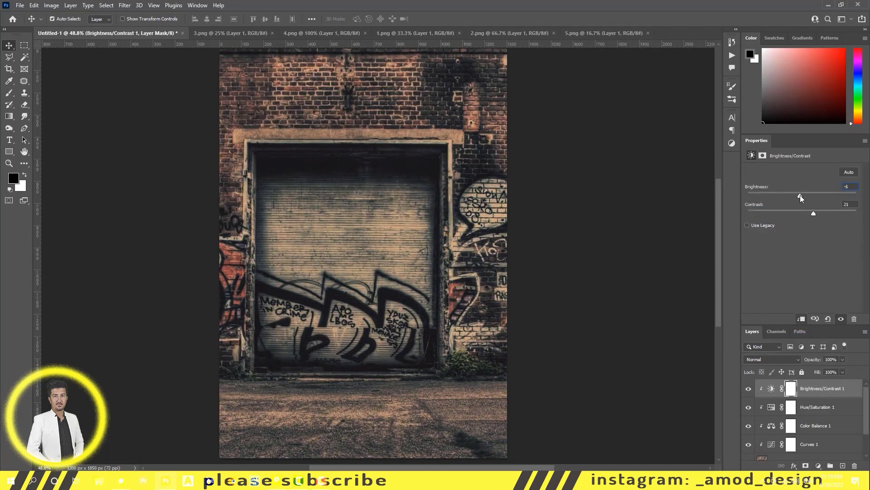
left_click(807, 457, "shift")
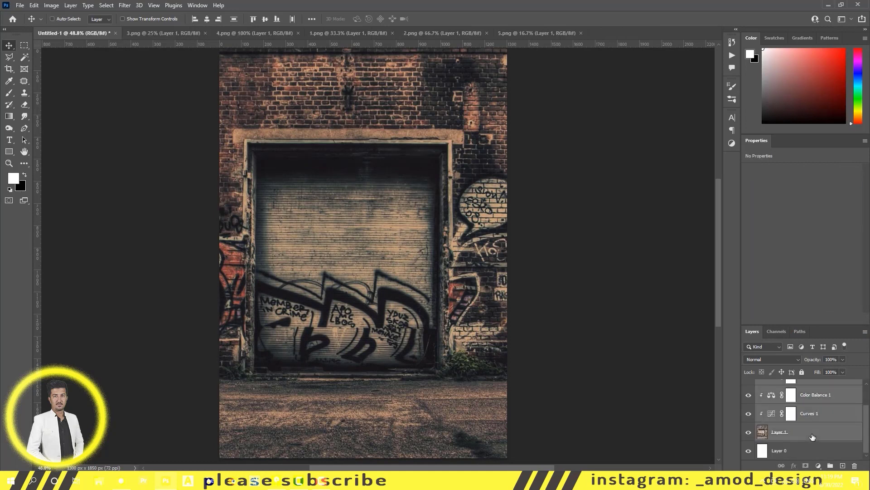
key("ctrl+g")
type("bg")
key("Return")
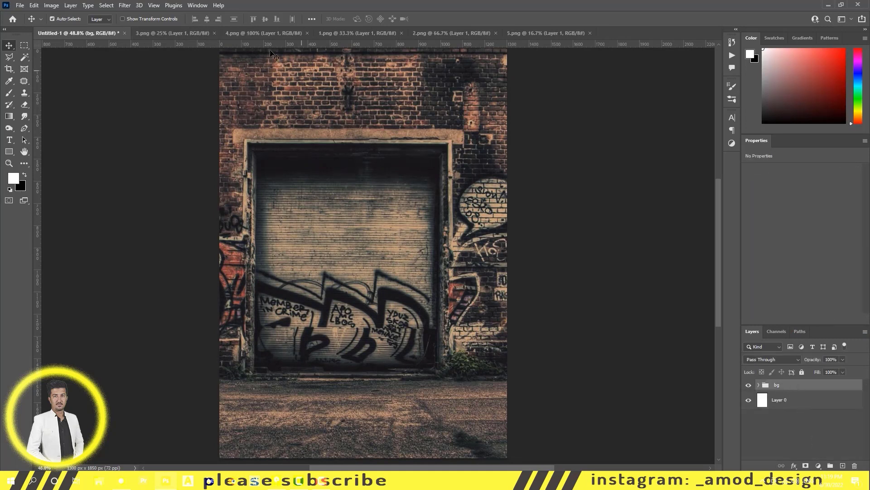
- Drag the red scooter from 5.png into the composition
left_click(430, 34)
left_click(544, 33)
left_click_drag(340, 254, 347, 326)
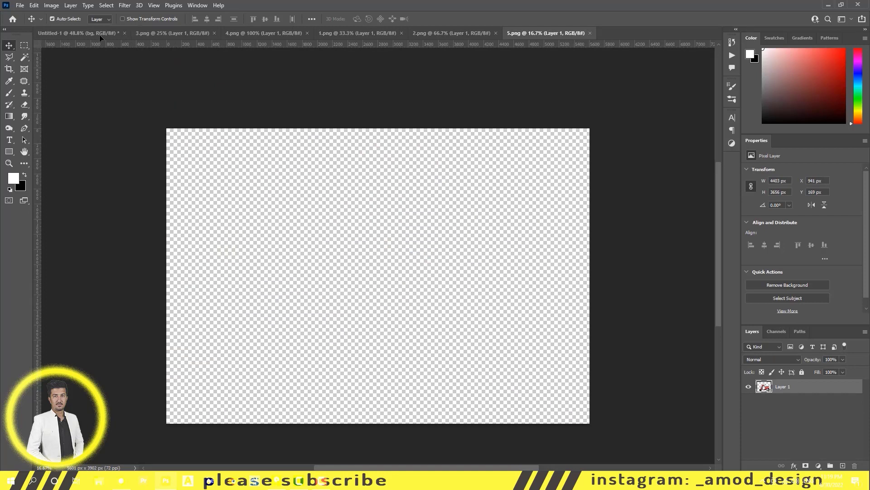
- Scale the scooter down and set it on the ground in front of the garage door
key("ctrl+t")
key("ctrl+minus")
left_click_drag(136, 113, 408, 340)
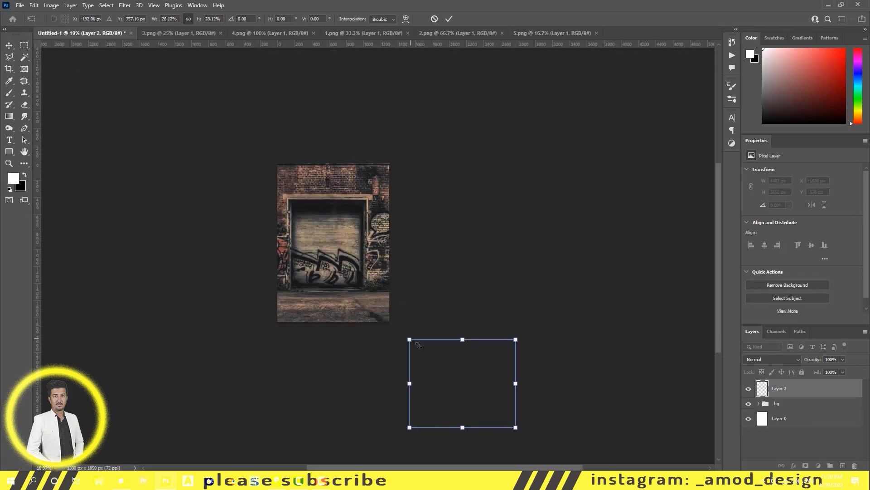
left_click_drag(461, 383, 354, 290)
scroll(307, 237, "up", 5)
scroll(306, 237, "down", 1)
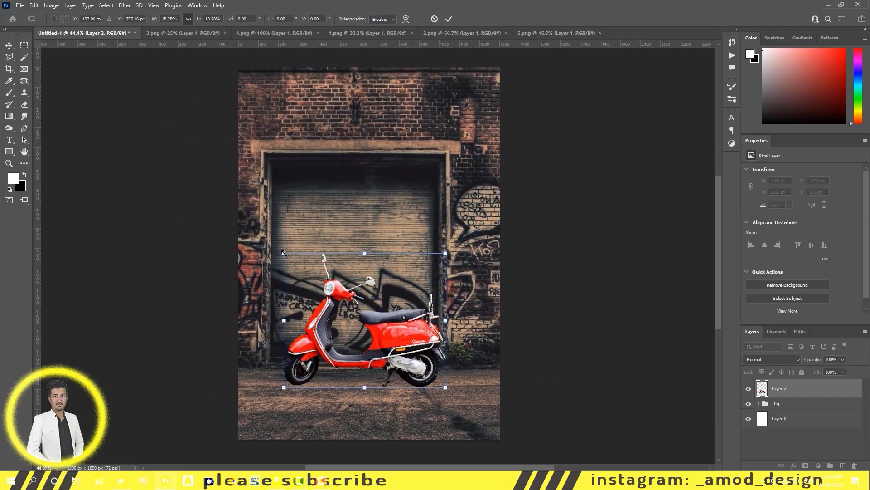
left_click_drag(283, 250, 295, 264)
left_click_drag(370, 349, 355, 349)
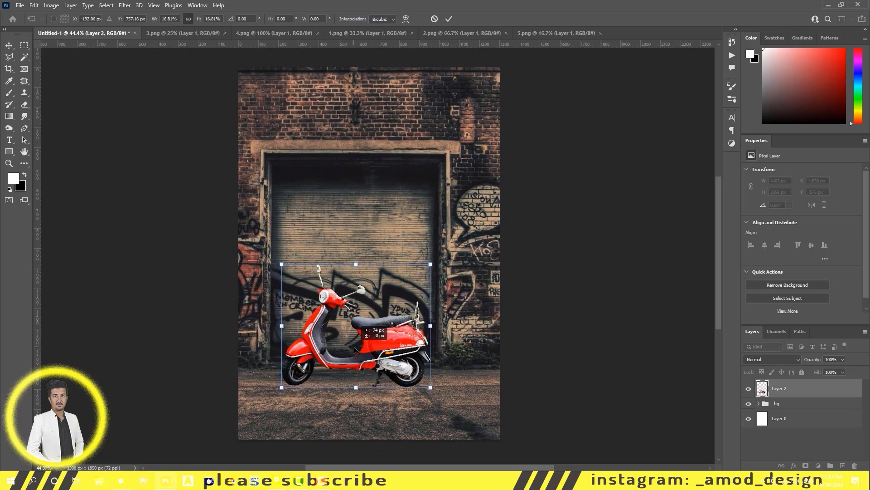
key("Return")
left_click_drag(400, 359, 405, 361)
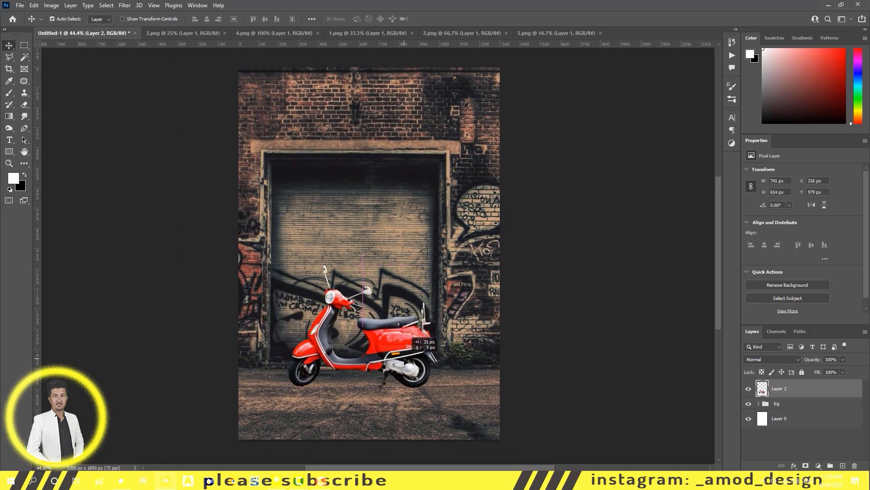
- Darken the scooter with Levels (dimmer highlights and midtones) and a Curves highlight pull-down
left_click(818, 465)
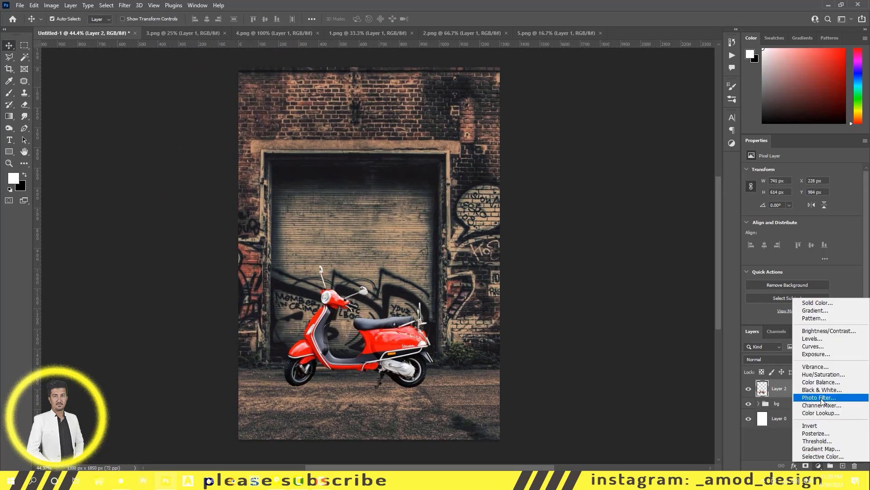
left_click(814, 328)
left_click_drag(857, 262, 846, 262)
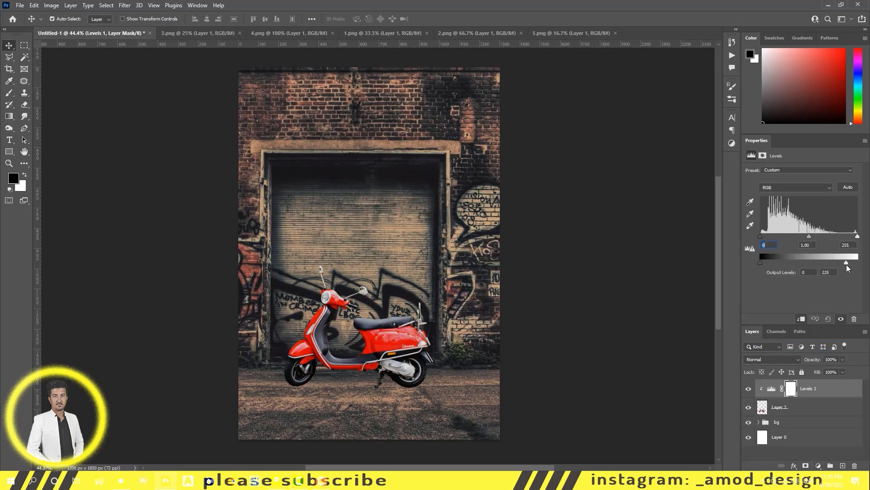
left_click_drag(809, 236, 815, 236)
left_click(819, 465)
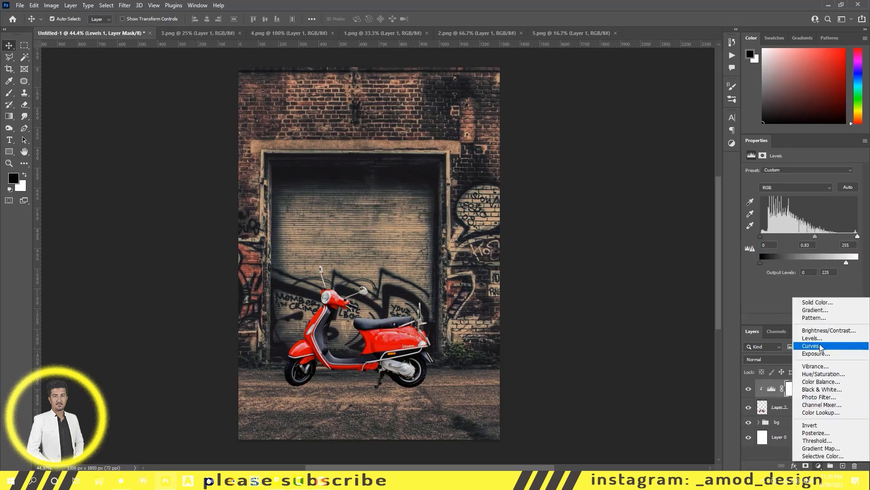
left_click(814, 338)
mouse_move(847, 202)
left_mouse_down()
mouse_move(842, 217)
mouse_move(797, 221)
left_mouse_up()
- Add Color Balance pushing the scooter toward blue, cyan and magenta, plus a Hue/Saturation tweak
left_click(818, 465)
left_click(814, 383)
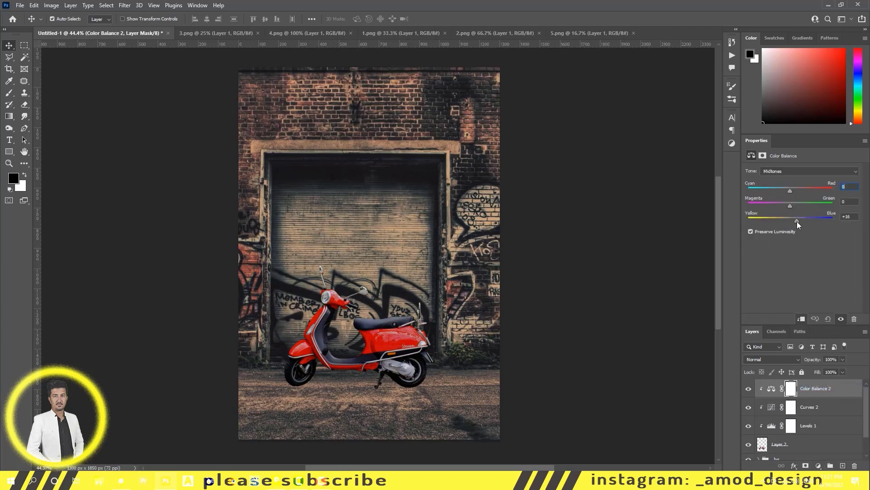
left_click_drag(791, 190, 782, 190)
left_click_drag(790, 205, 787, 206)
left_click(818, 466)
left_click(814, 378)
left_click_drag(803, 240, 803, 240)
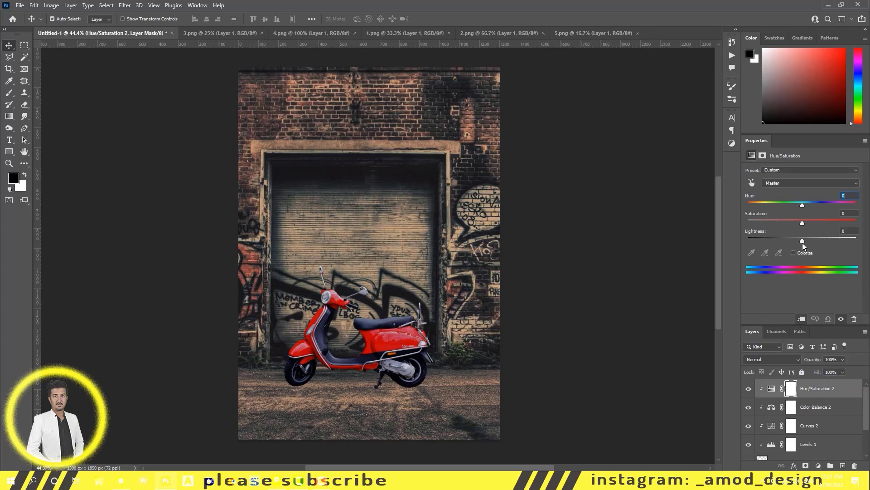
- Add an unclipped Hue/Saturation adjustment over the whole scene
left_click(819, 466)
left_click(821, 376)
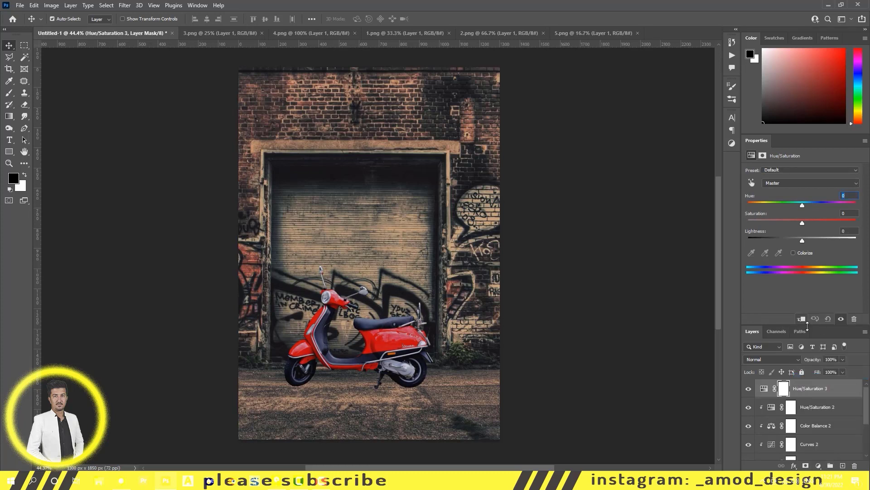
mouse_move(787, 208)
left_mouse_down()
mouse_move(833, 213)
mouse_move(750, 213)
mouse_move(834, 213)
mouse_move(723, 213)
mouse_move(819, 206)
mouse_move(815, 223)
mouse_move(828, 205)
mouse_move(803, 204)
mouse_move(798, 239)
left_mouse_up()
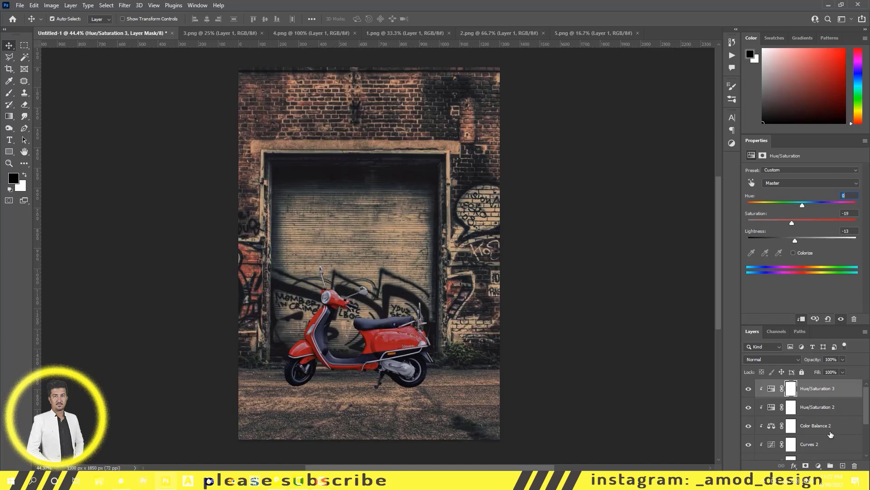
left_click(830, 466)
- Add an Exposure adjustment darkening the scene almost to black, hidden by an inverted black mask
left_click(819, 359)
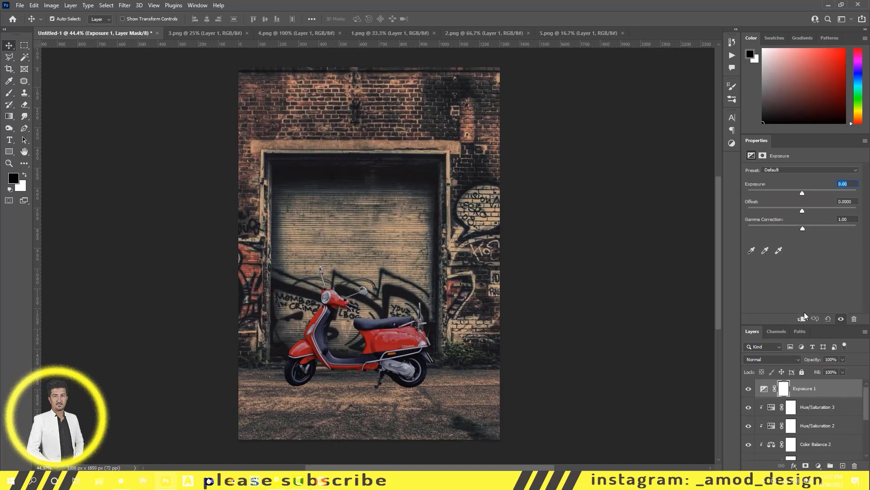
left_click_drag(804, 194, 766, 194)
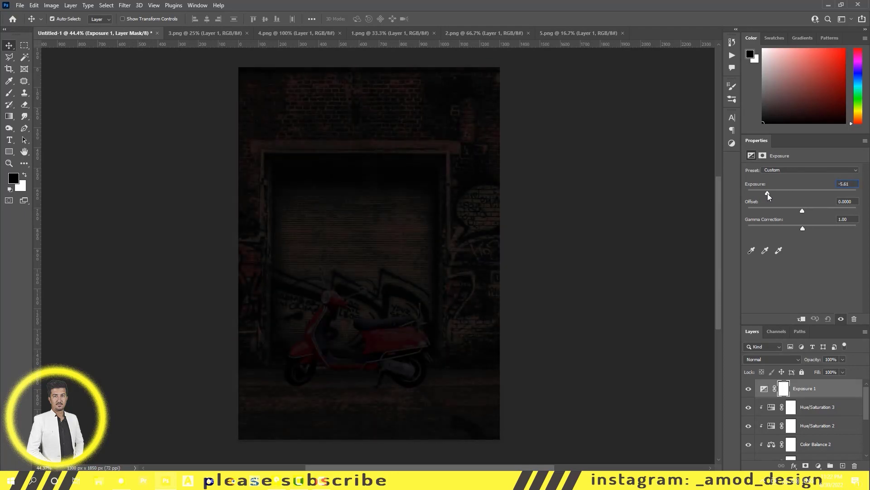
left_click(783, 388)
key("ctrl+i")
key("b")
key("x")
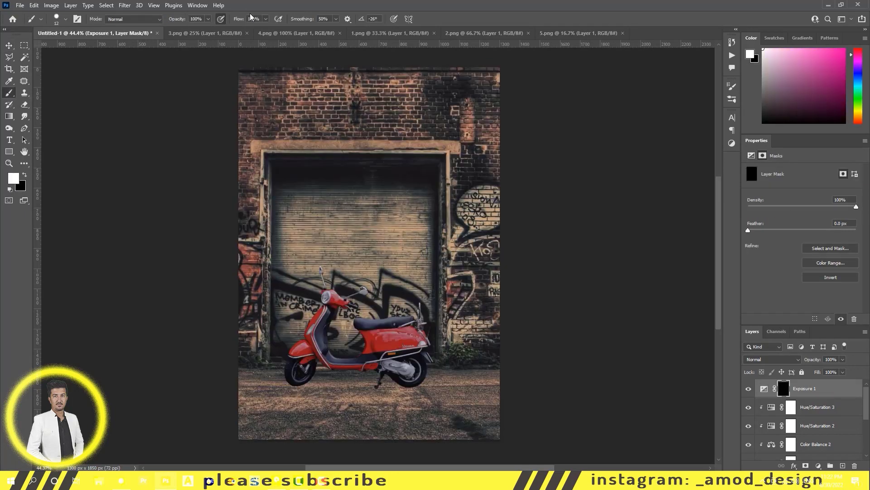
- Paint shadows with a ~43 px white brush under the rear tyre, kickstand foot and front tyre
scroll(420, 382, "up", 5)
right_click(344, 313)
left_click_drag(379, 329, 390, 330)
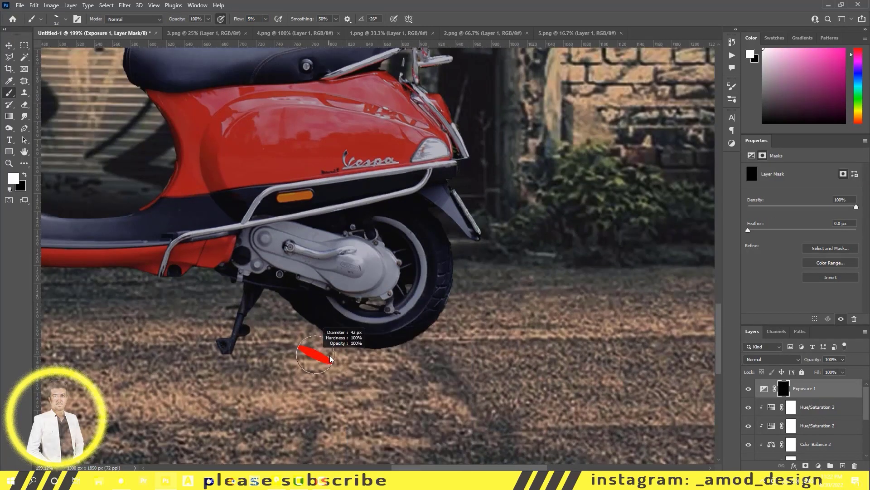
left_click(332, 343)
key("bracketright")
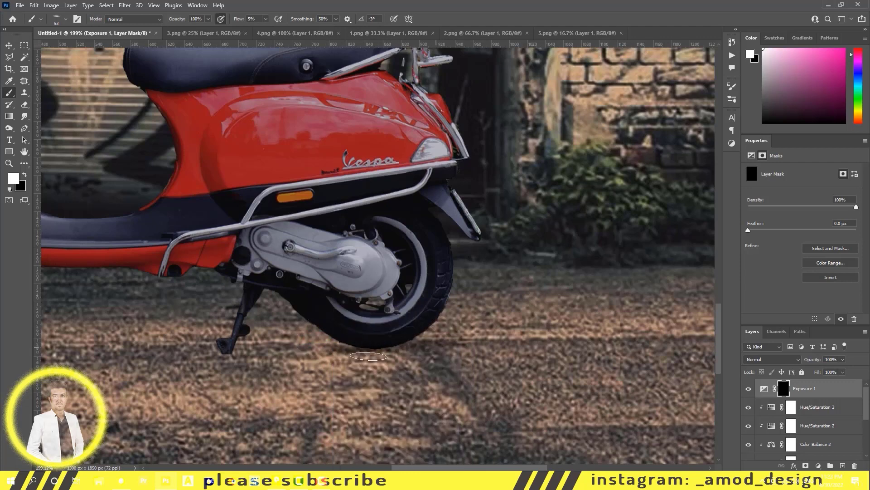
left_click_drag(452, 338, 451, 340)
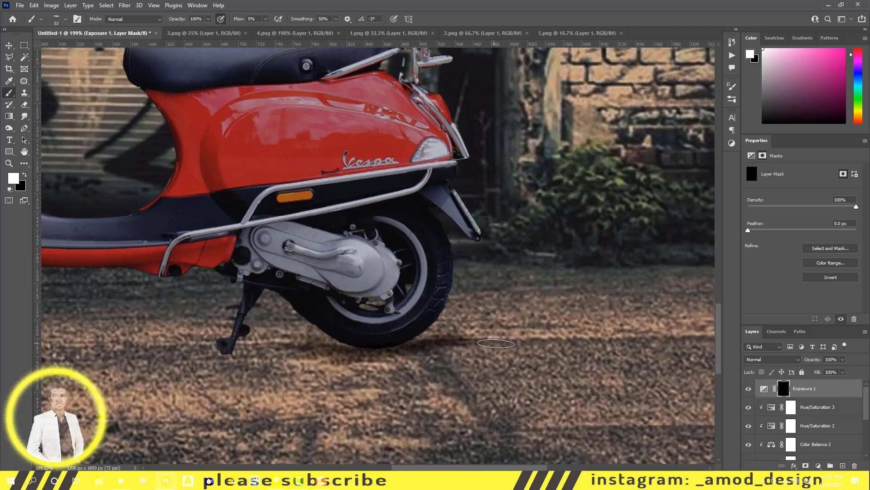
scroll(356, 383, "up", 3)
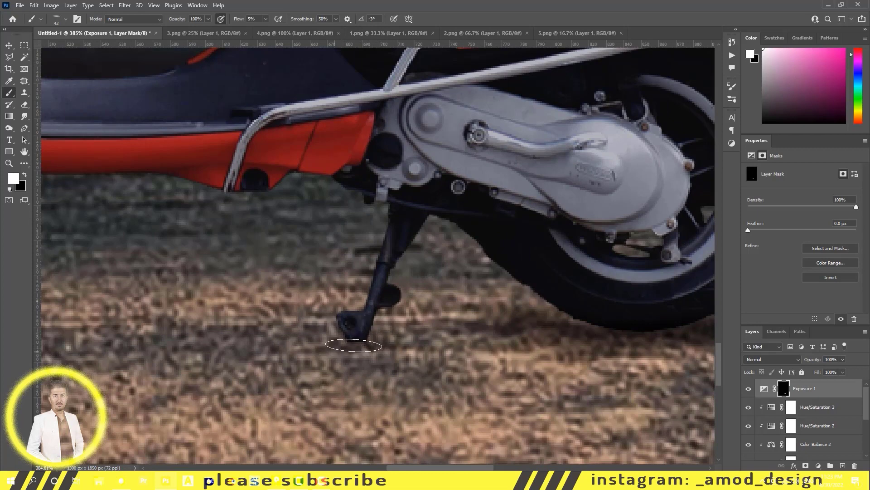
left_click_drag(326, 332, 344, 346)
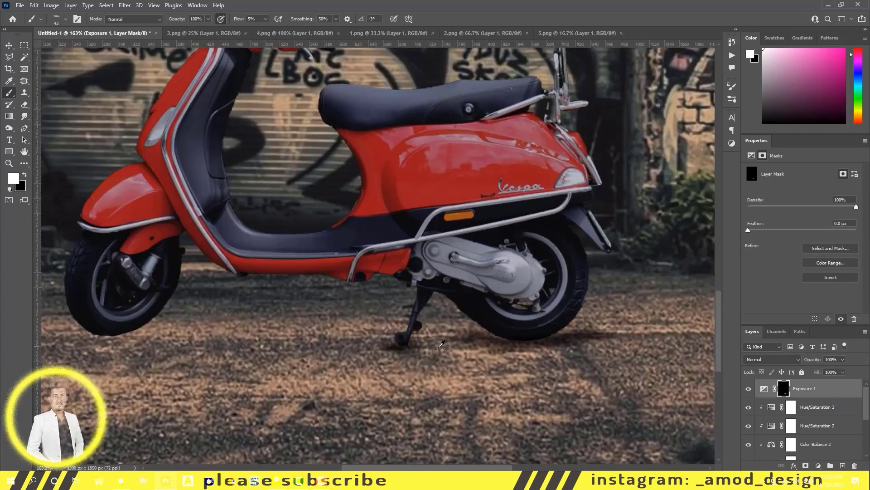
scroll(202, 310, "down", 5)
scroll(203, 311, "up", 3)
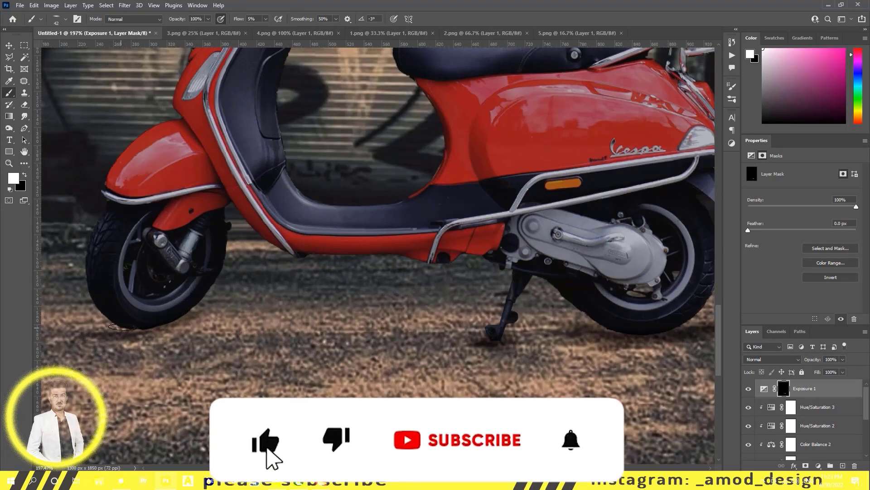
left_click_drag(159, 324, 144, 336)
scroll(230, 290, "down", 4)
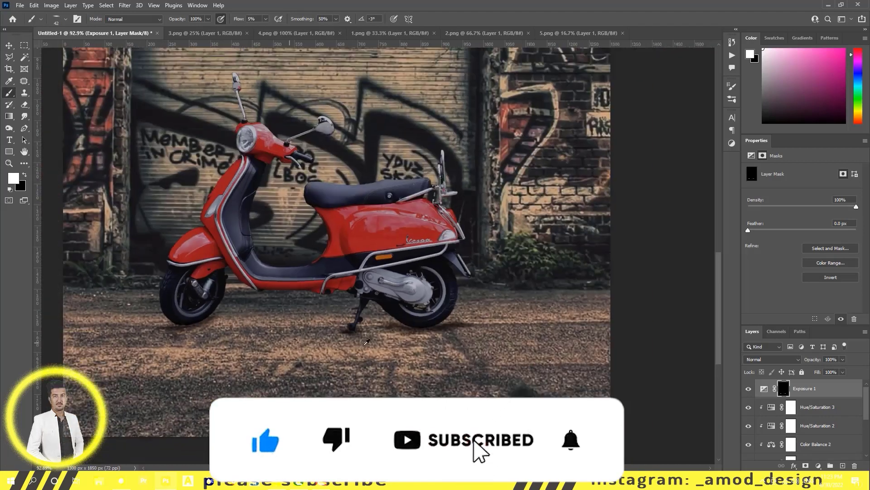
scroll(370, 317, "up", 3)
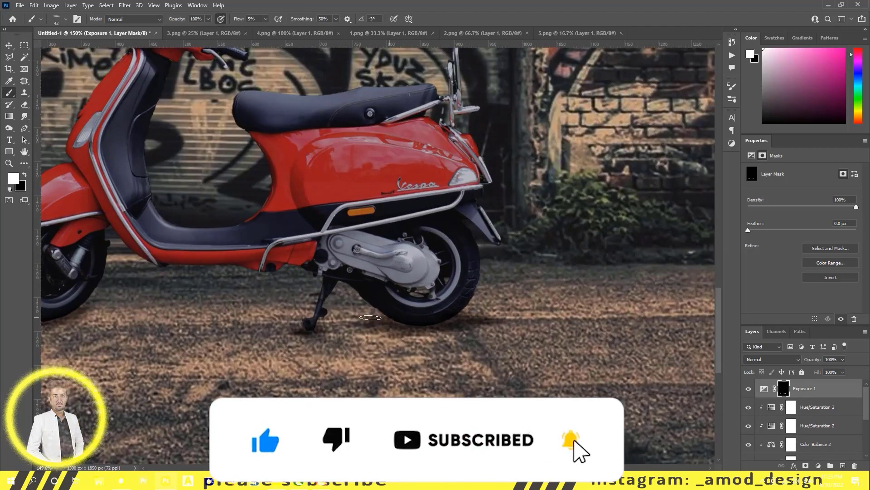
scroll(371, 317, "down", 2)
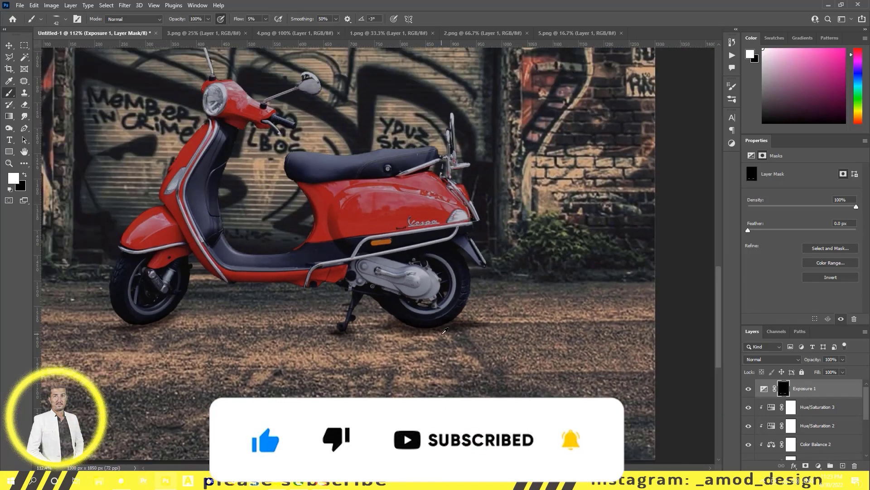
- Paint a black patch on new Layer 3 and squash it into a thin shadow strip
left_click(842, 466)
key("x")
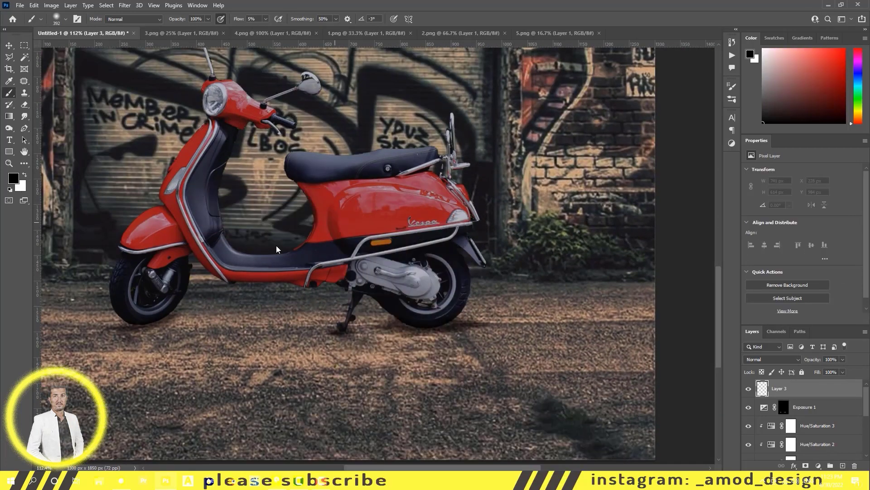
left_click_drag(313, 251, 204, 243)
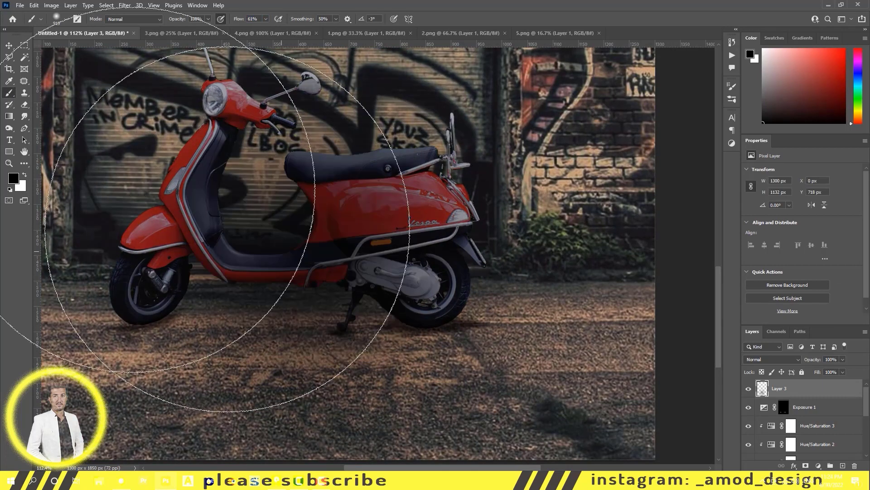
key("v")
key("ctrl+t")
key("ctrl+0")
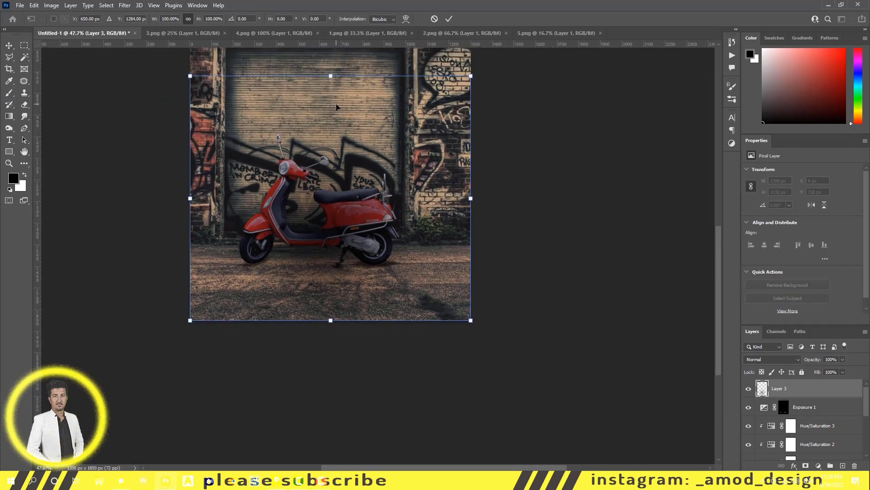
mouse_move(330, 76)
left_mouse_down()
mouse_move(331, 301)
mouse_move(330, 264)
mouse_move(315, 263)
left_mouse_up()
scroll(329, 265, "up", 5)
scroll(329, 264, "down", 1)
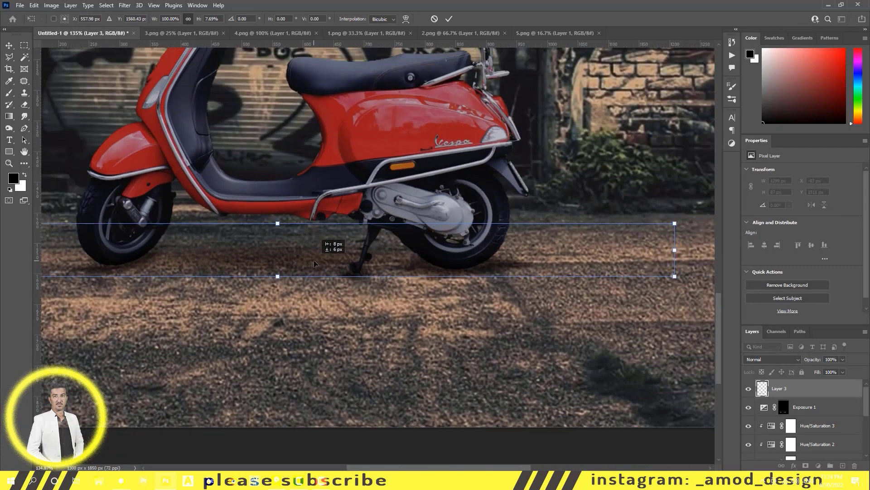
key("Return")
- Target the Exposure 1 mask with a white brush at 7% flow
left_click(784, 406)
key("b")
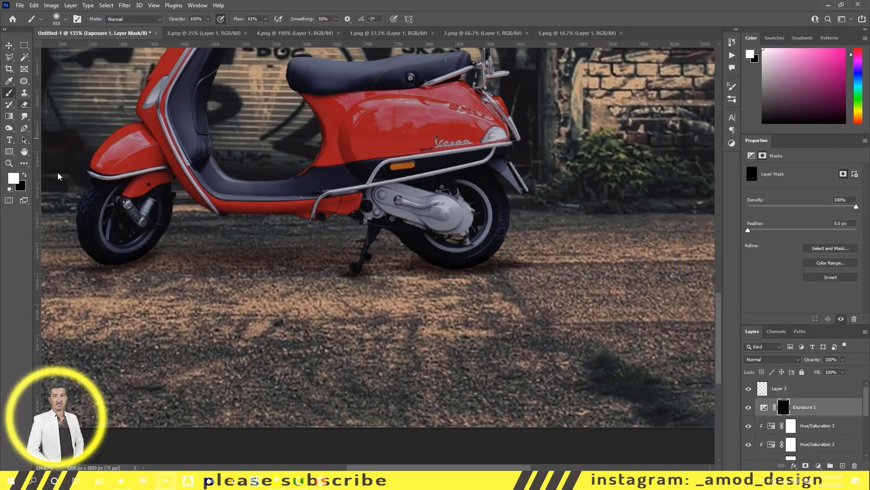
key("shift+0")
key("shift+7")
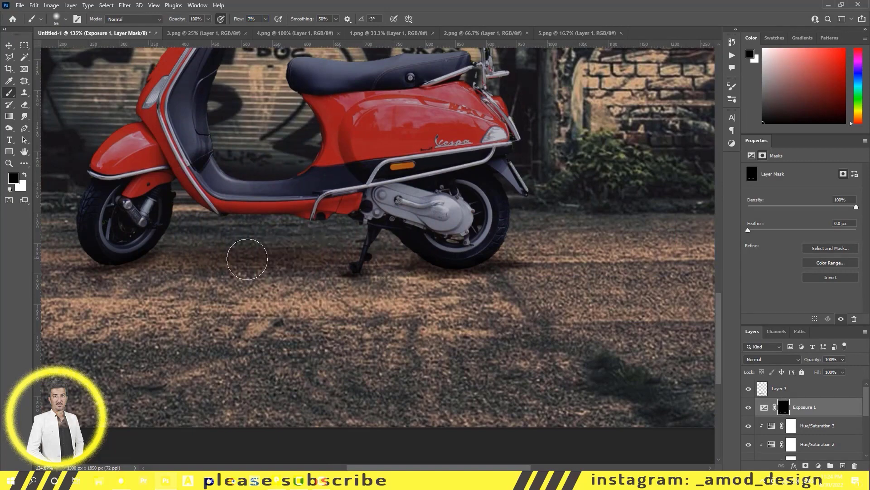
key("x")
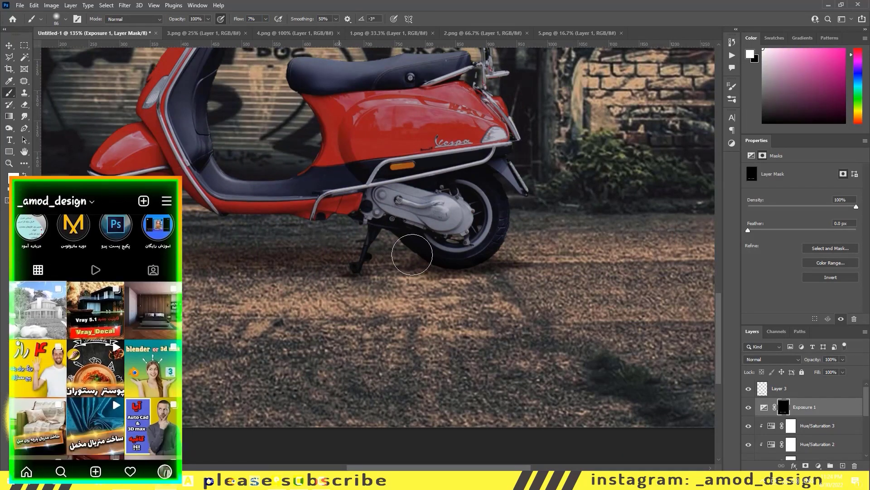
scroll(352, 258, "up", 4)
scroll(351, 259, "up", 2)
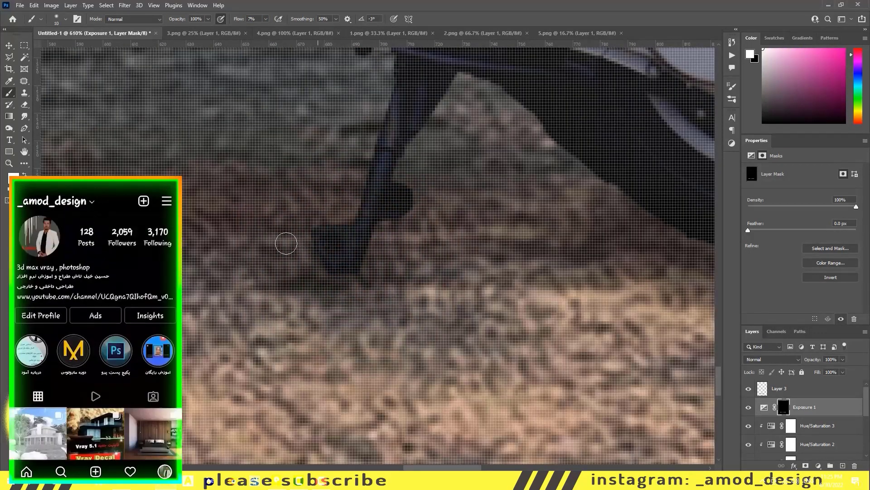
scroll(389, 273, "down", 4)
scroll(307, 315, "down", 4)
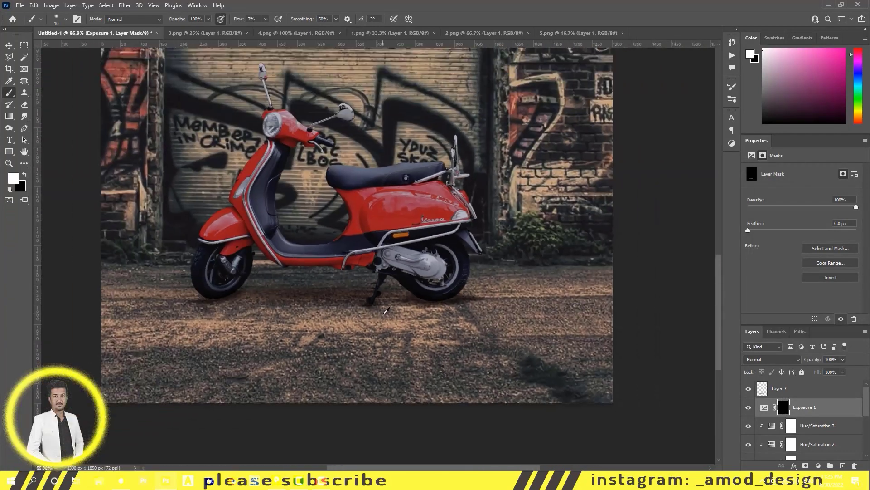
scroll(307, 315, "up", 3)
- Enlarge the mask brush to about 30 px and pan across the scene
left_click_drag(233, 296, 242, 288)
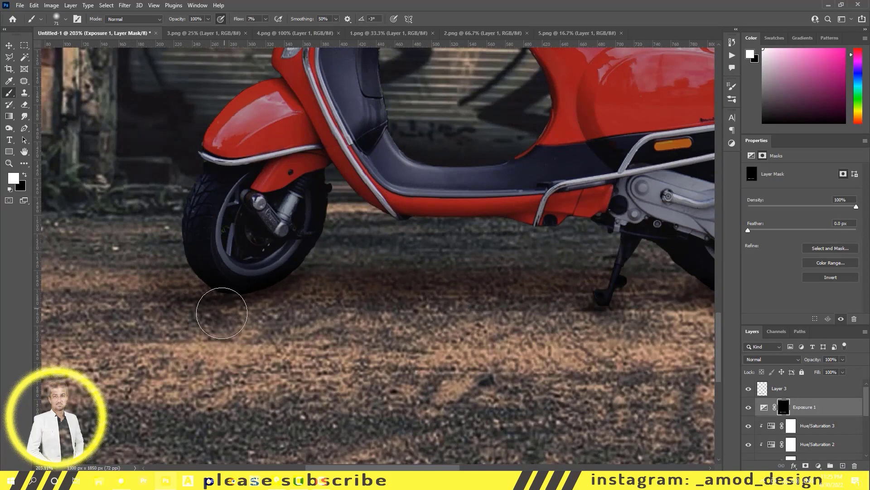
scroll(408, 299, "right", 5)
scroll(408, 299, "up", 1)
scroll(443, 295, "down", 2)
scroll(476, 291, "down", 1)
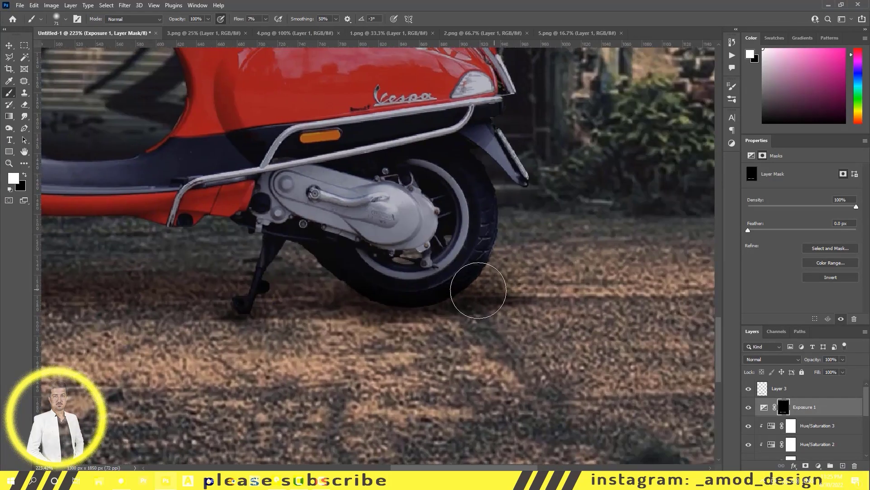
scroll(566, 297, "down", 1)
scroll(566, 297, "down", 2)
scroll(567, 297, "down", 1)
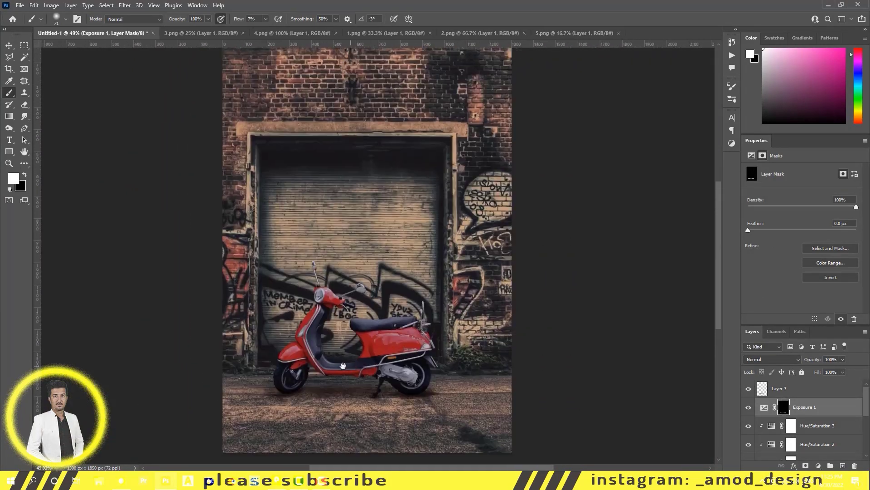
scroll(567, 297, "down", 1)
scroll(764, 435, "down", 2)
- Reduce the Vespa's saturation further on the Hue/Saturation 3 adjustment
left_click(763, 448)
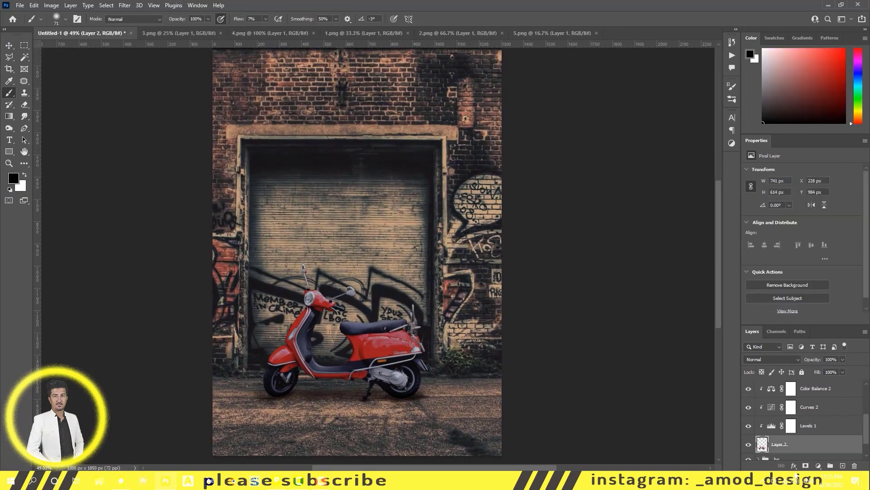
scroll(800, 443, "up", 3)
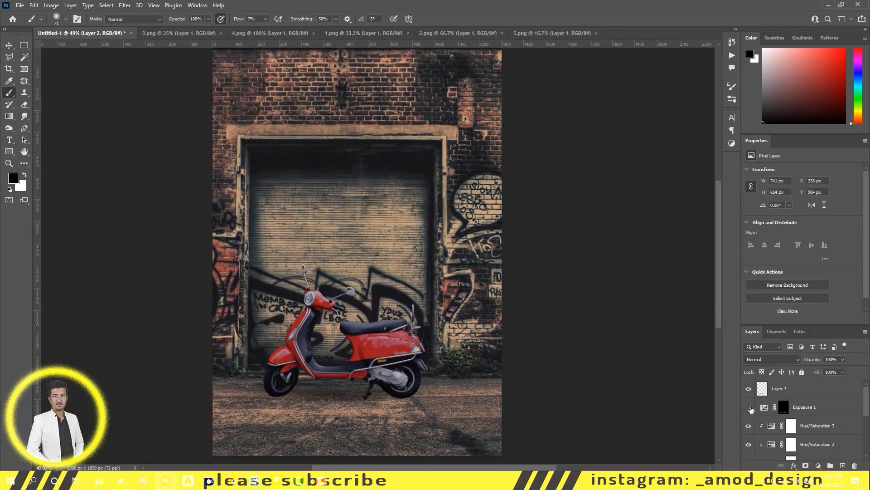
left_click(783, 406)
scroll(412, 408, "up", 4)
scroll(374, 377, "up", 3)
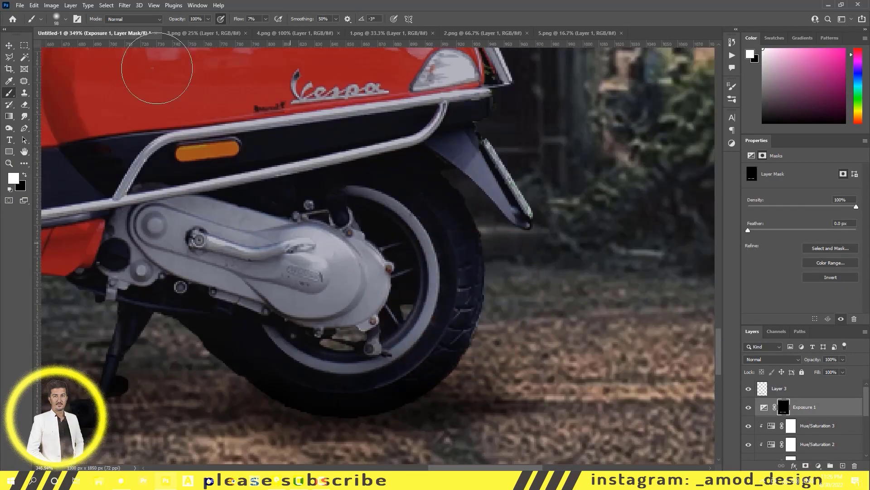
scroll(428, 311, "up", 2)
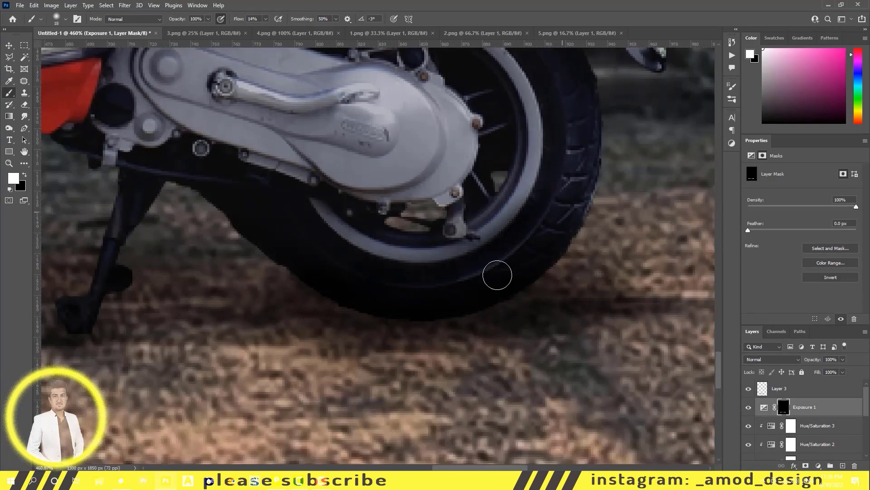
scroll(496, 274, "down", 10)
scroll(320, 322, "up", 10)
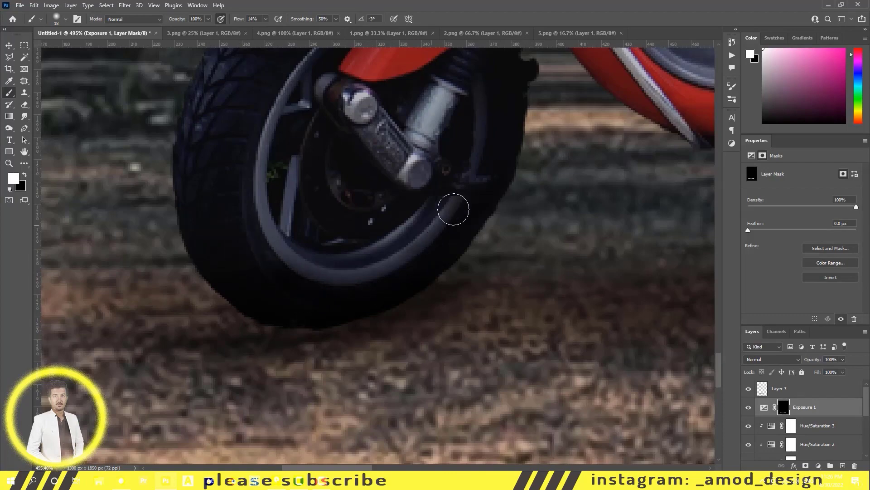
scroll(278, 249, "down", 2)
scroll(335, 340, "down", 3)
scroll(462, 356, "down", 4)
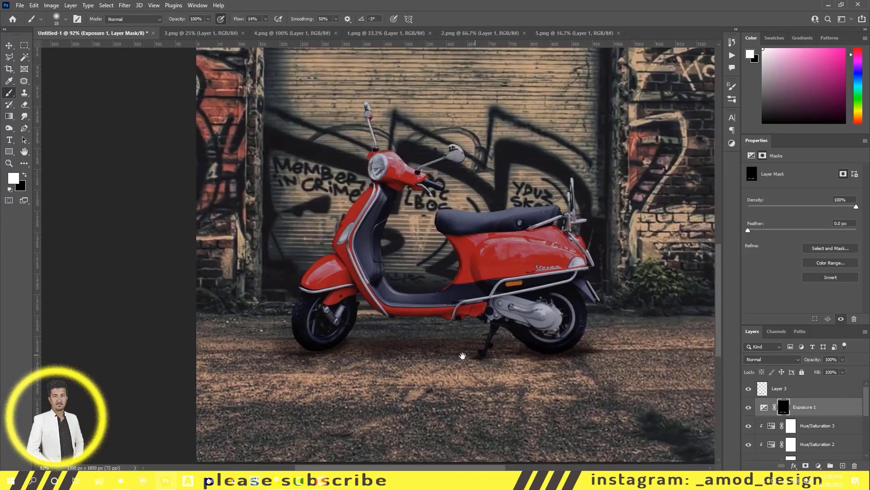
scroll(500, 305, "up", 5)
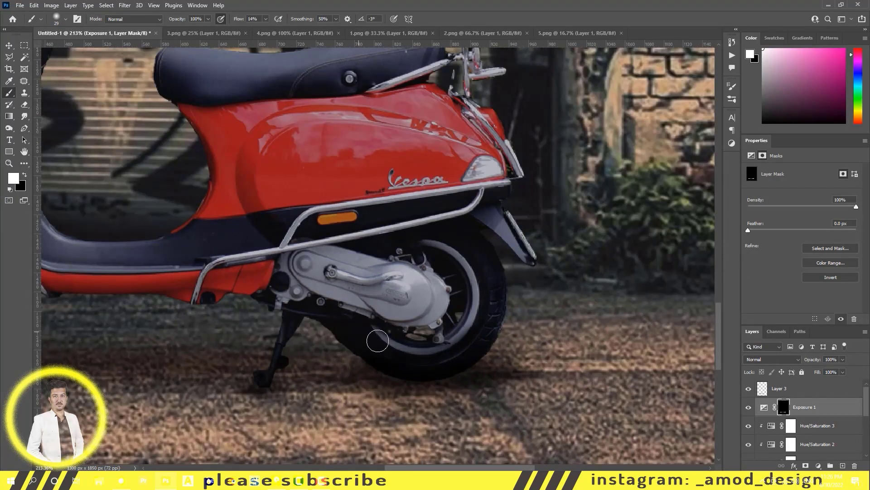
scroll(300, 319, "down", 3)
scroll(300, 320, "down", 3)
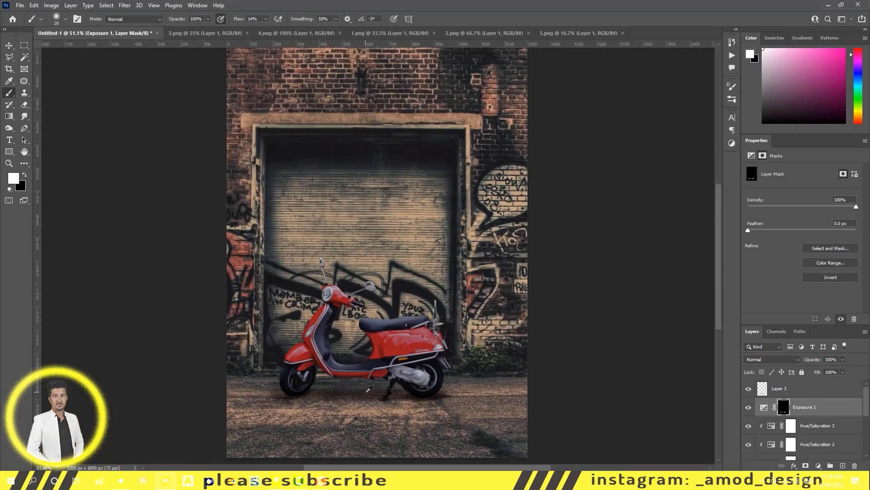
scroll(300, 319, "down", 1)
left_click(816, 425)
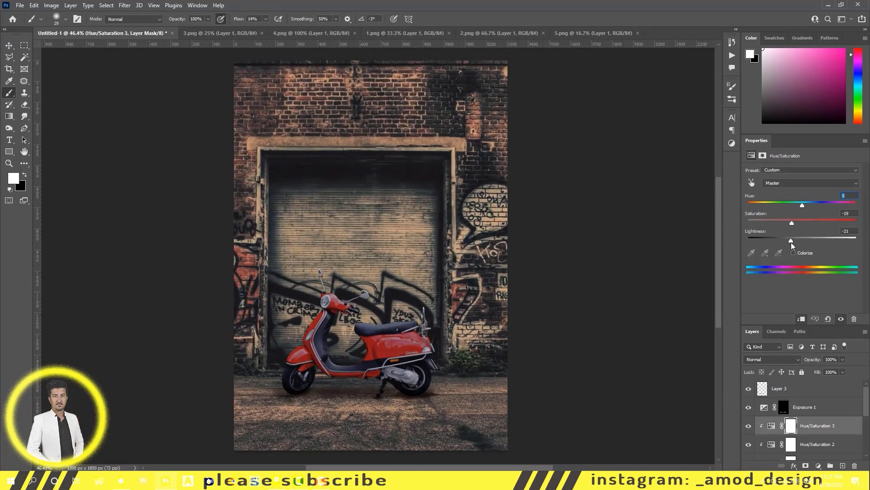
left_click_drag(792, 223, 787, 223)
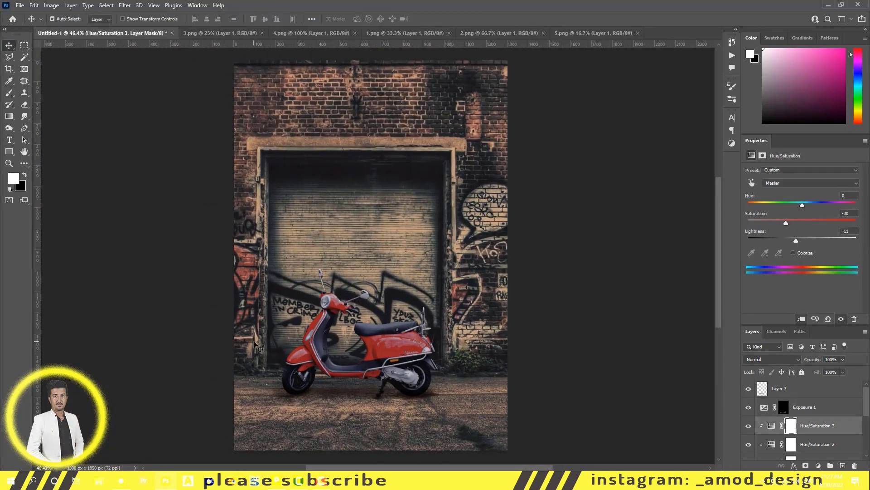
- Select the Exposure 1 mask and set a larger, lower-flow brush for soft shading
left_click(807, 407)
left_click_drag(350, 354, 358, 353)
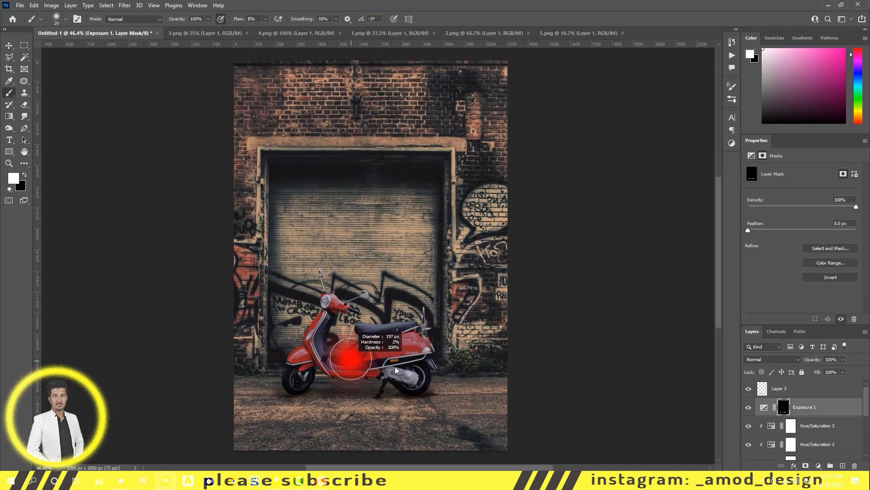
left_click_drag(349, 437, 362, 437)
key("v")
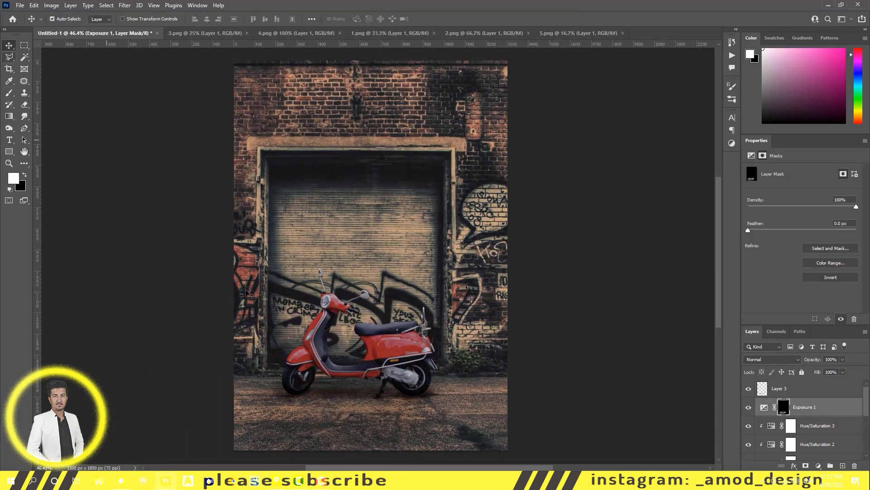
left_click(205, 33)
- Close 5.png and drag the phone booth from 1.png into the scooter composition
left_click(578, 34)
left_click(622, 33)
left_click(390, 33)
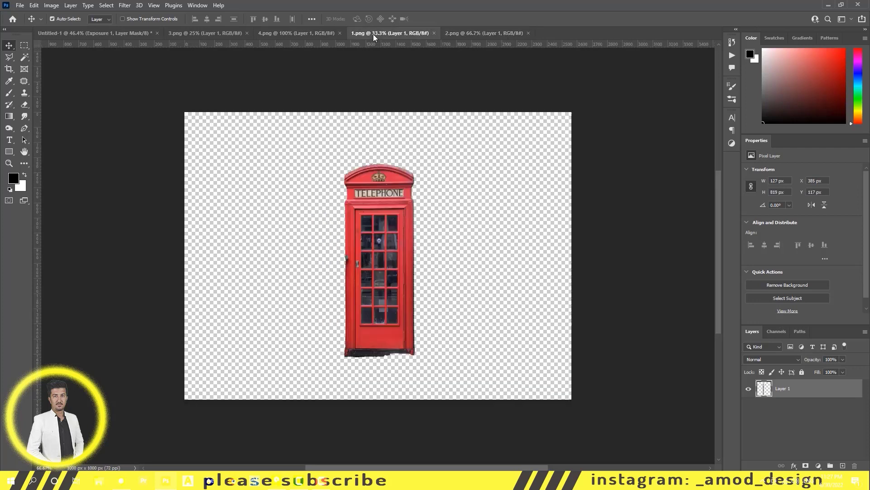
left_click_drag(377, 253, 480, 295)
- Group the scooter and its adjustment layers into a group named 'motor'
left_click_drag(777, 399, 777, 386)
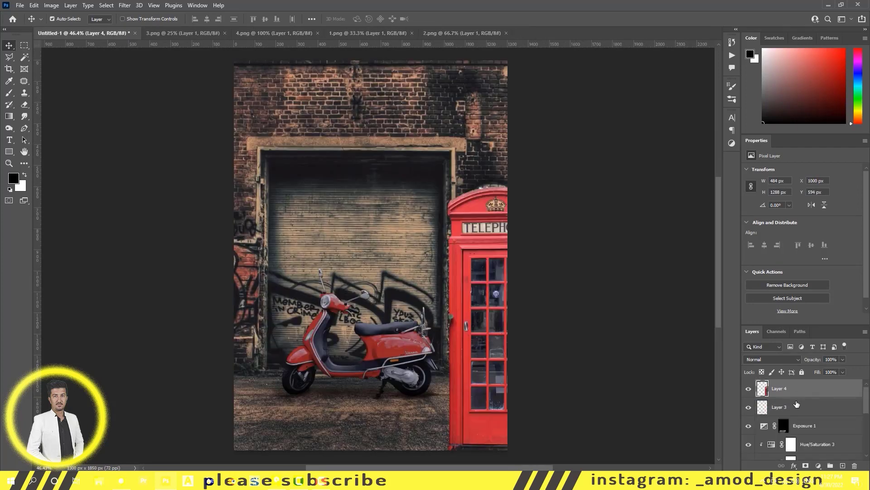
left_click(780, 407)
left_click(780, 448, "shift")
key("ctrl+g")
type("motor")
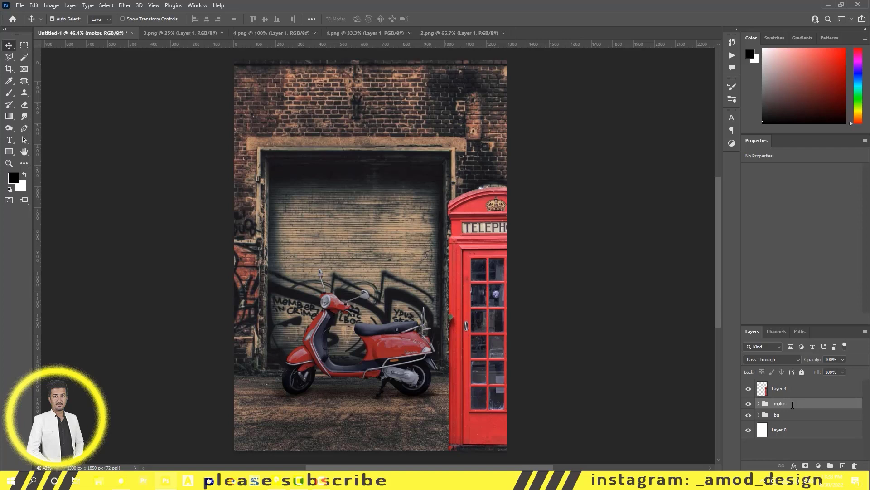
- Scale the phone booth (Layer 4) down and place it at the right edge
left_click(780, 388)
key("ctrl+t")
left_click_drag(480, 318, 474, 271)
left_click_drag(539, 136, 514, 179)
left_click_drag(479, 315, 501, 296)
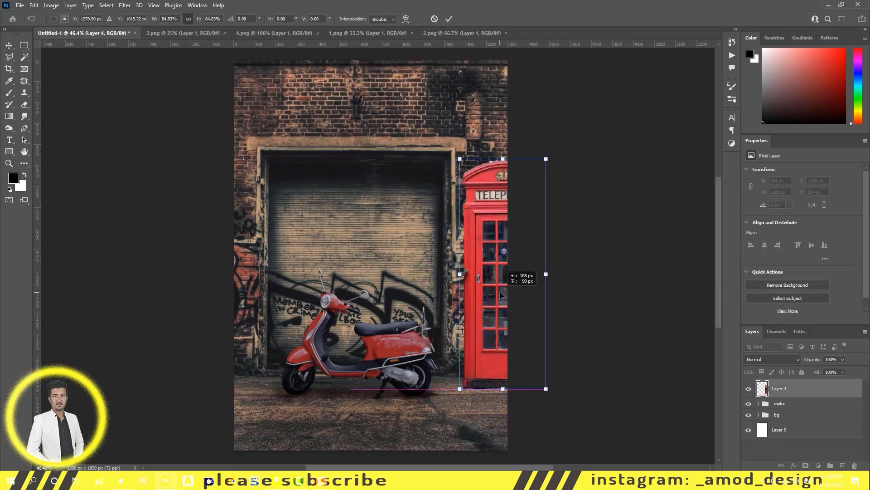
key("Return")
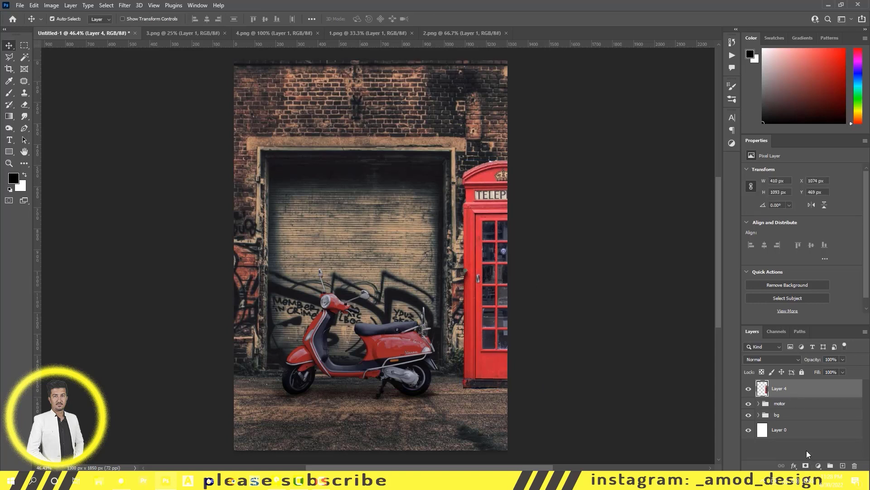
- Add a Curves layer clipped to the booth, darkening it with an S-curve
left_click(818, 465)
left_click(811, 351)
key("ctrl+alt+g")
left_click_drag(791, 256, 791, 263)
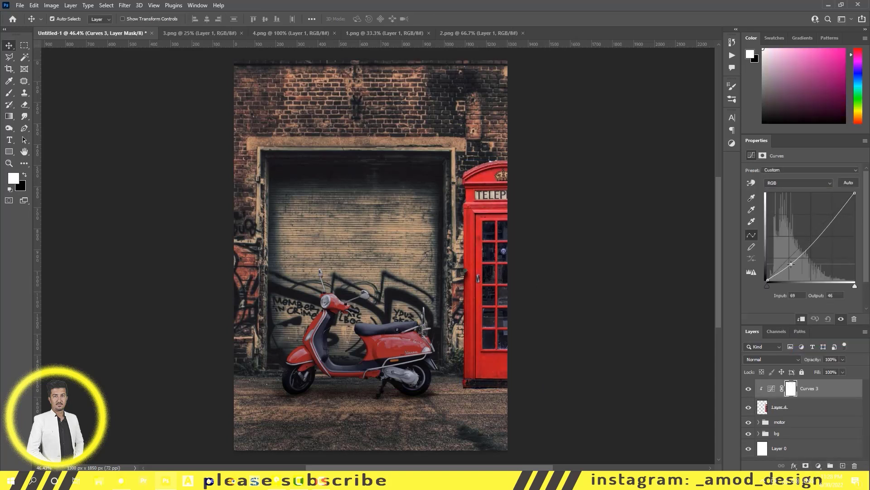
mouse_move(842, 207)
left_mouse_down()
mouse_move(841, 218)
mouse_move(865, 186)
left_mouse_up()
left_click_drag(813, 248, 820, 254)
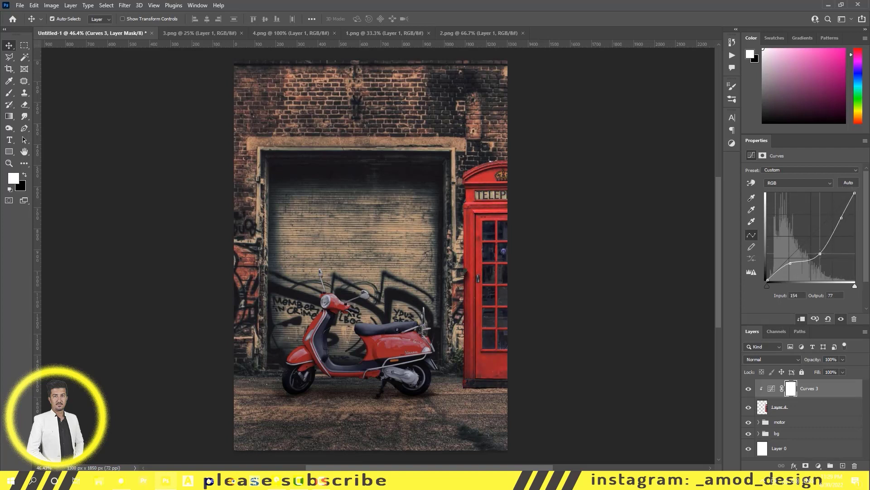
- Add a Hue/Saturation layer for the booth with saturation at -13
left_click(818, 465)
left_click(818, 386)
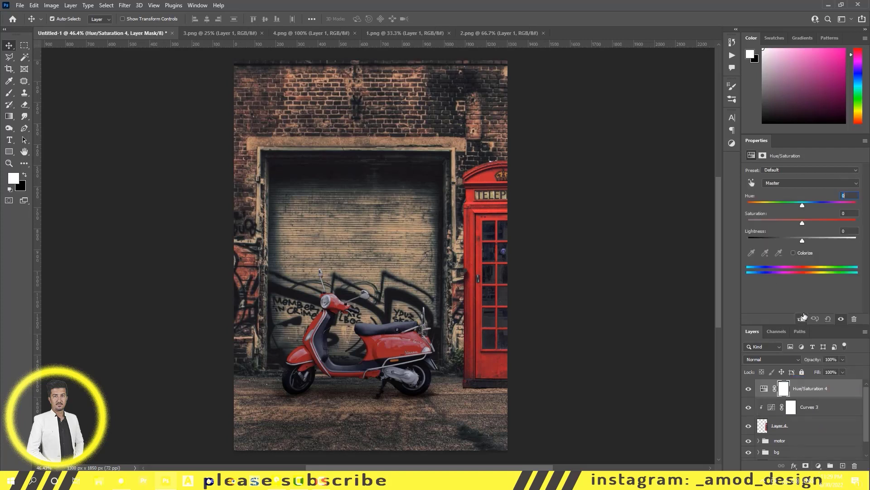
left_click_drag(798, 241, 795, 222)
left_click(802, 241)
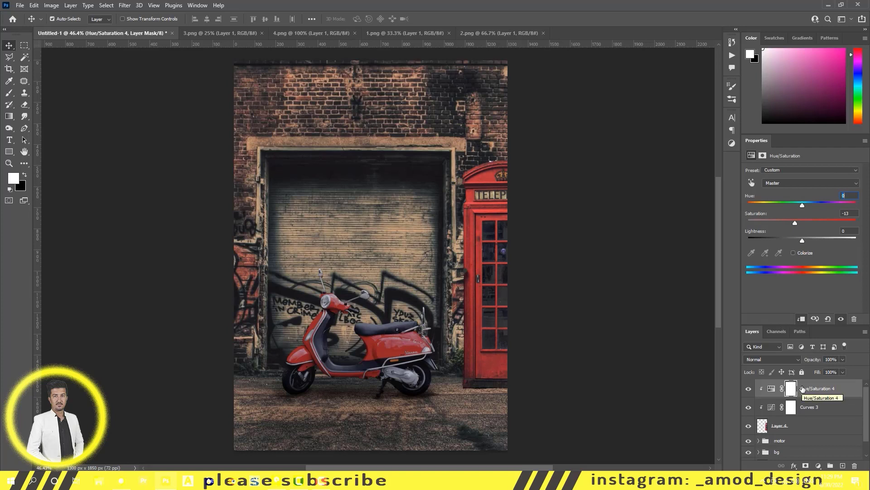
- Add a Color Balance layer shifting the booth's midtones to Cyan/Red -15
left_click(819, 466)
left_click(816, 391)
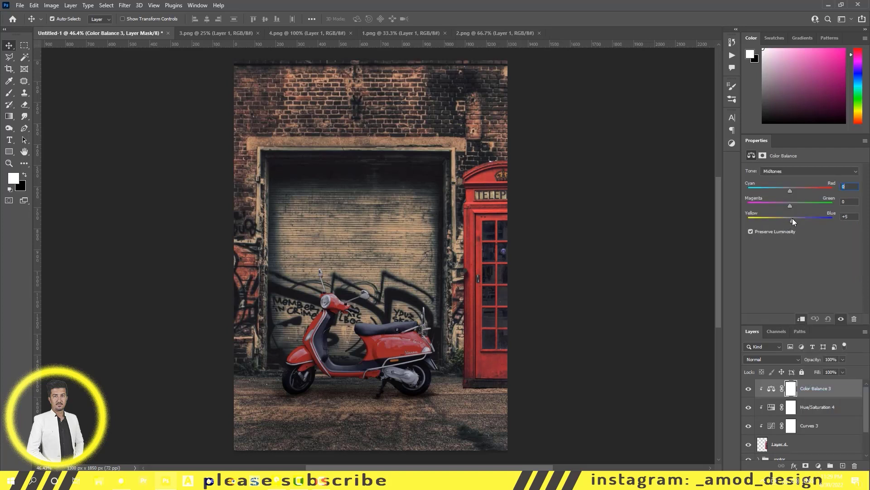
left_click_drag(790, 192, 784, 193)
scroll(807, 422, "down", 3)
- Add an Exposure layer above the motor group at -3.10 with an inverted mask
left_click(798, 428)
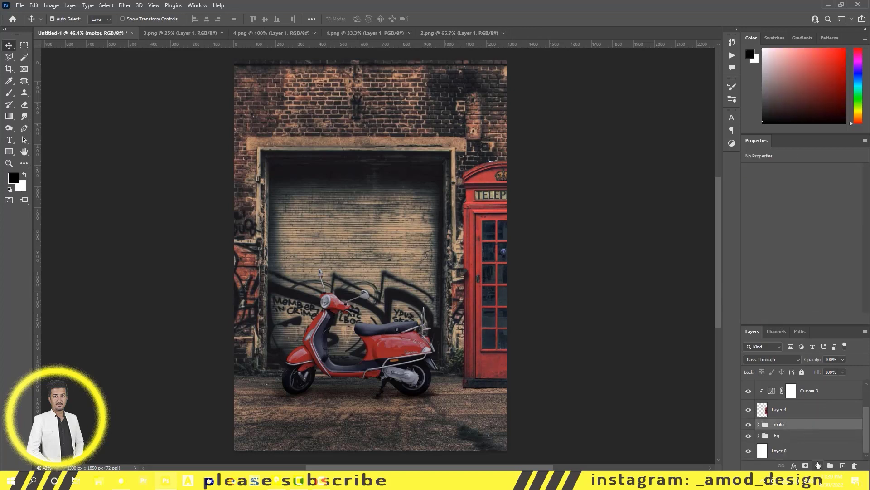
left_click(819, 466)
left_click(811, 361)
left_click_drag(802, 192, 767, 186)
left_click(763, 155)
key("ctrl+i")
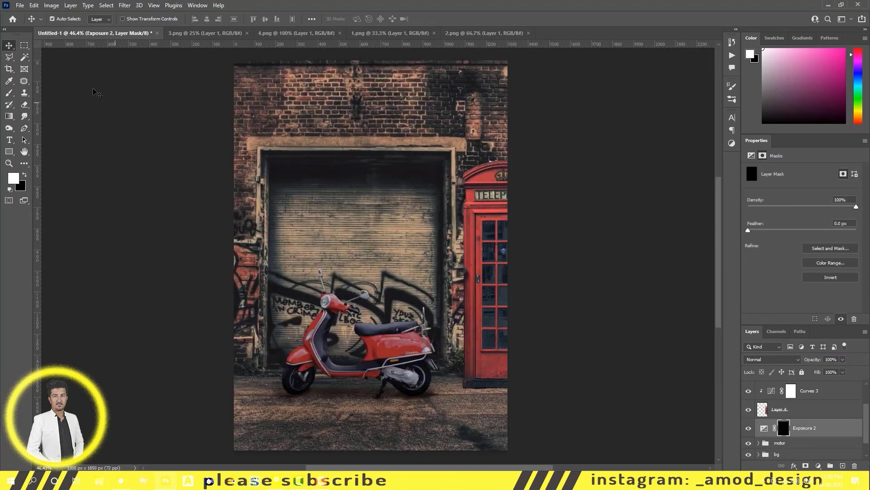
- Paint white with a small brush on the mask along the booth's left edge
key("b")
scroll(520, 371, "up", 5)
key("bracketleft")
key("bracketleft")
key("bracketleft")
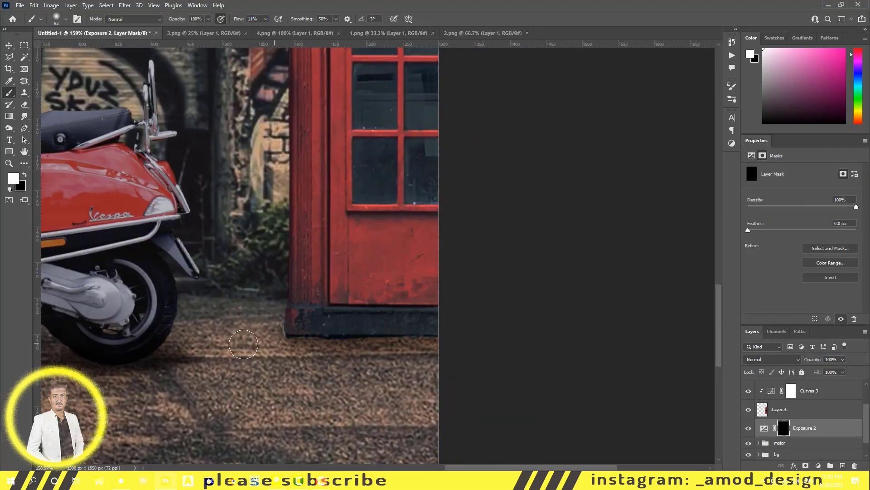
scroll(476, 347, "down", 3)
scroll(476, 346, "down", 1)
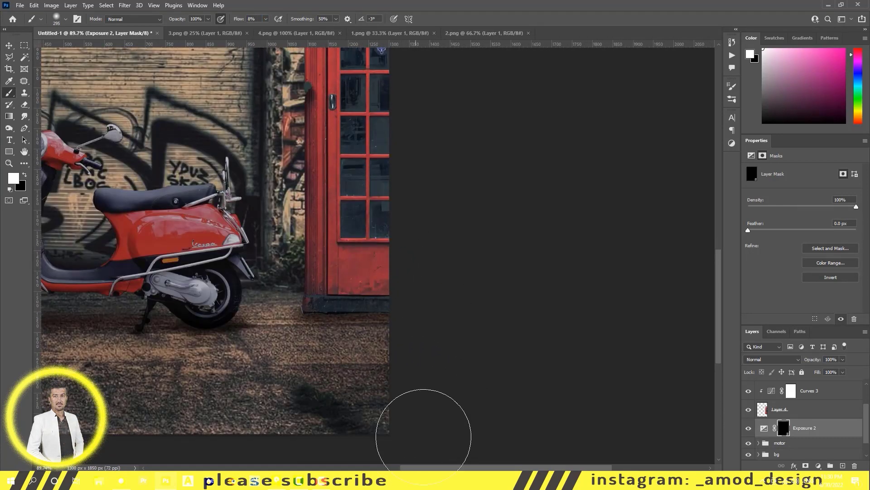
scroll(408, 362, "down", 2)
scroll(363, 181, "up", 3)
scroll(349, 117, "up", 3)
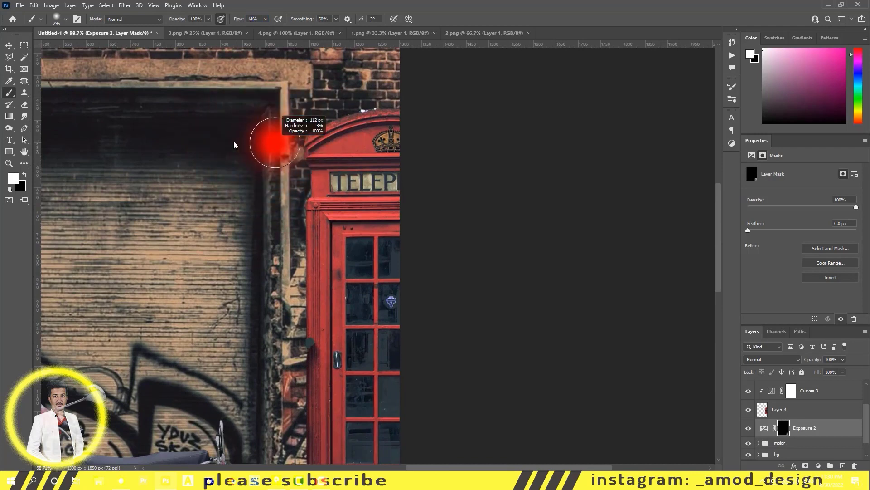
left_click_drag(305, 166, 300, 381)
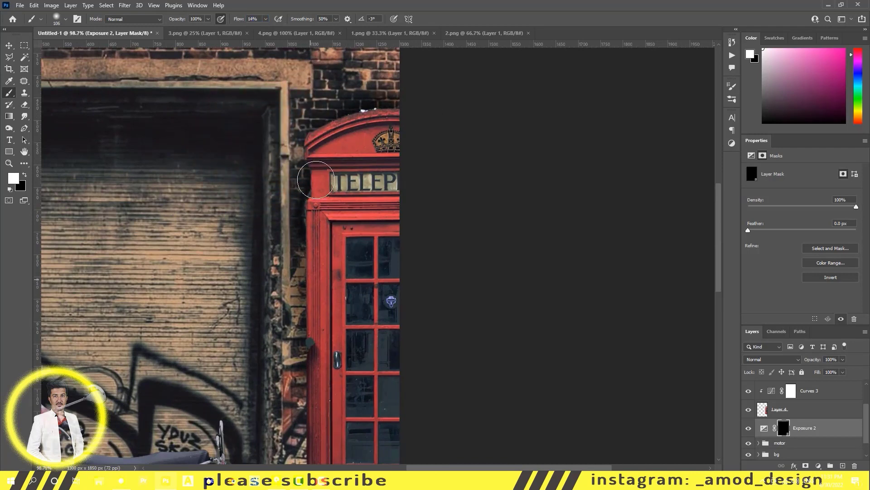
scroll(317, 227, "down", 3)
scroll(322, 150, "down", 2)
mouse_move(322, 150)
left_mouse_down()
mouse_move(311, 340)
mouse_move(327, 353)
left_mouse_up()
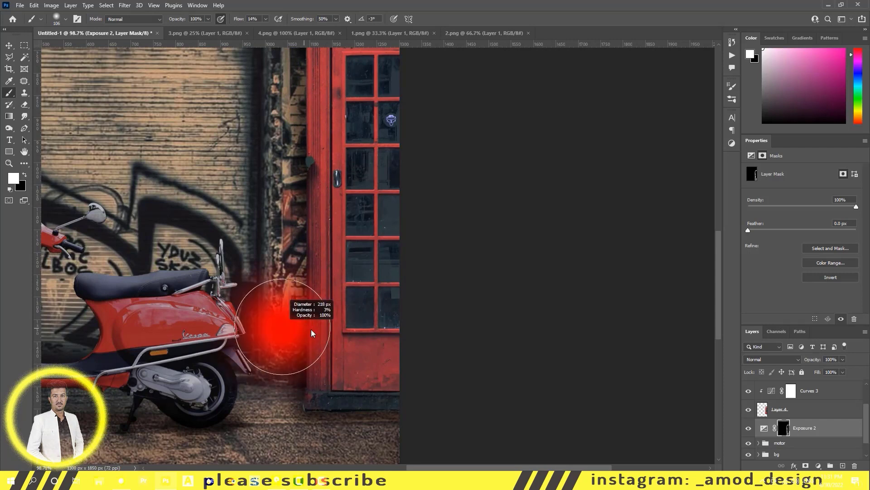
- Enlarge the brush and lower its flow for broader, softer shading around the booth
left_click_drag(282, 322, 302, 318)
key("shift+0")
key("shift+6")
scroll(299, 222, "up", 2)
scroll(291, 359, "up", 2)
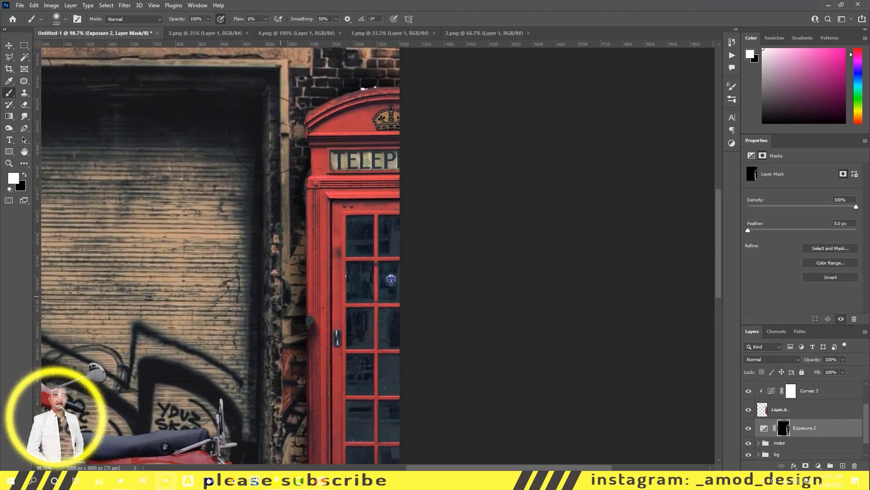
scroll(286, 272, "down", 2)
scroll(282, 213, "down", 2)
scroll(289, 231, "down", 3)
scroll(289, 231, "down", 3)
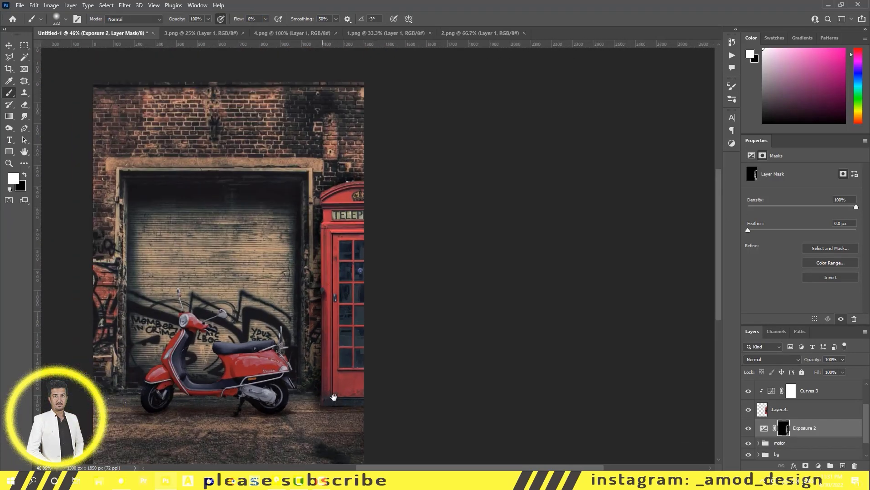
- Erase the stray white fringe at the top of the phone booth layer
key("x")
key("alt+bracketright")
key("e")
scroll(360, 181, "up", 3)
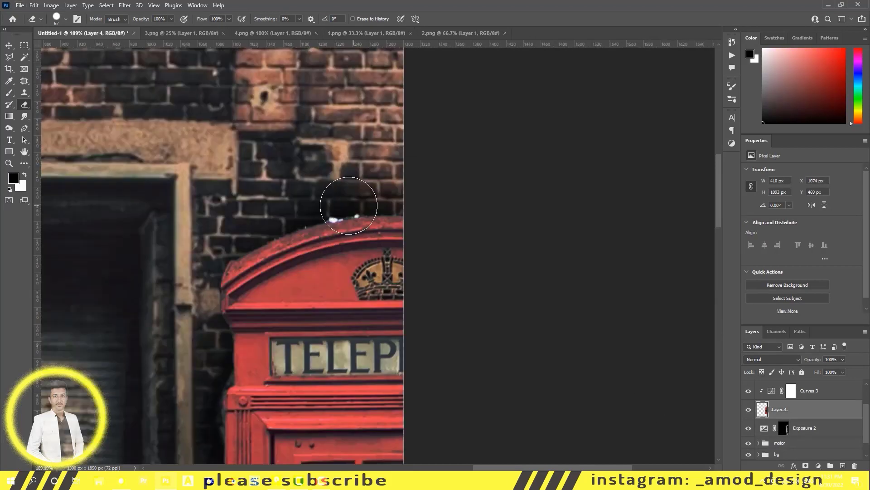
scroll(364, 211, "up", 2)
scroll(306, 229, "down", 3)
scroll(306, 229, "down", 2)
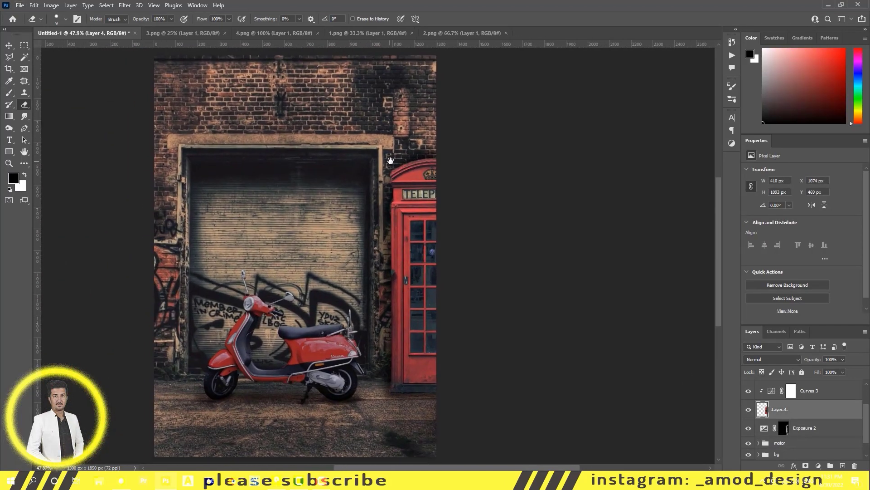
- Apply a Gaussian Blur of 1.4 px to the phone booth
left_click(124, 5)
left_click(254, 153)
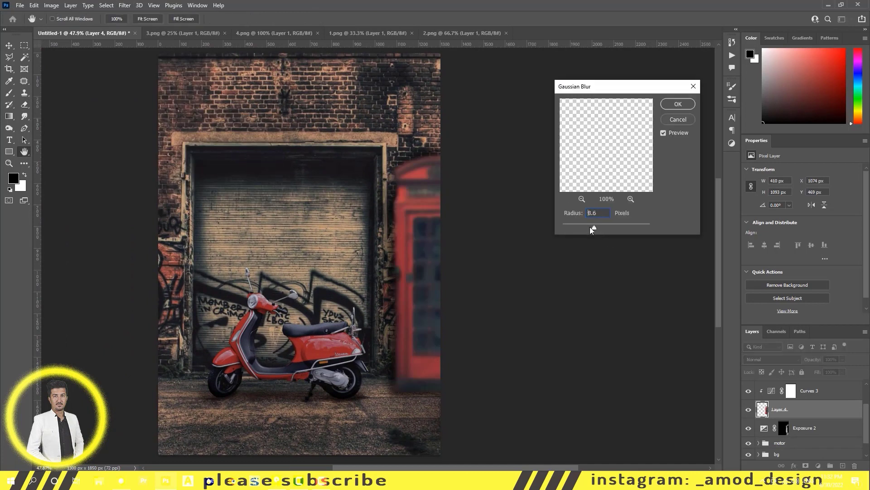
left_click_drag(589, 226, 569, 225)
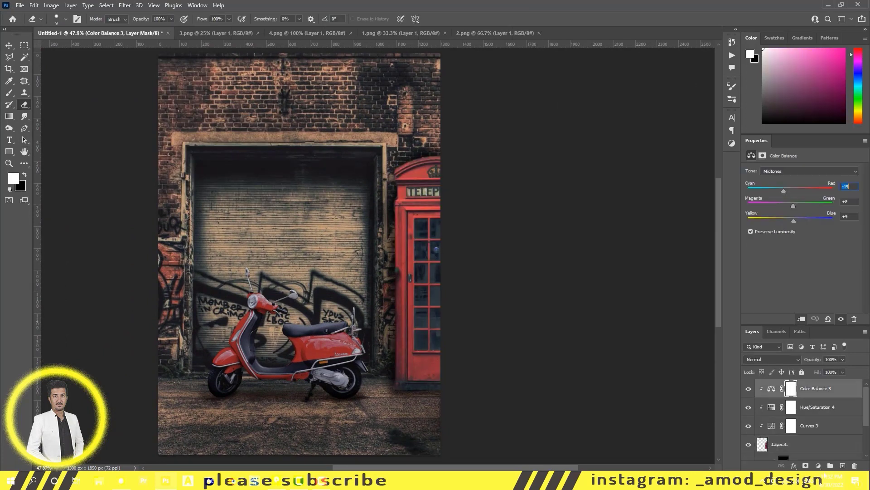
- Add a Brightness/Contrast layer lowering brightness and contrast on the booth
left_click(819, 466)
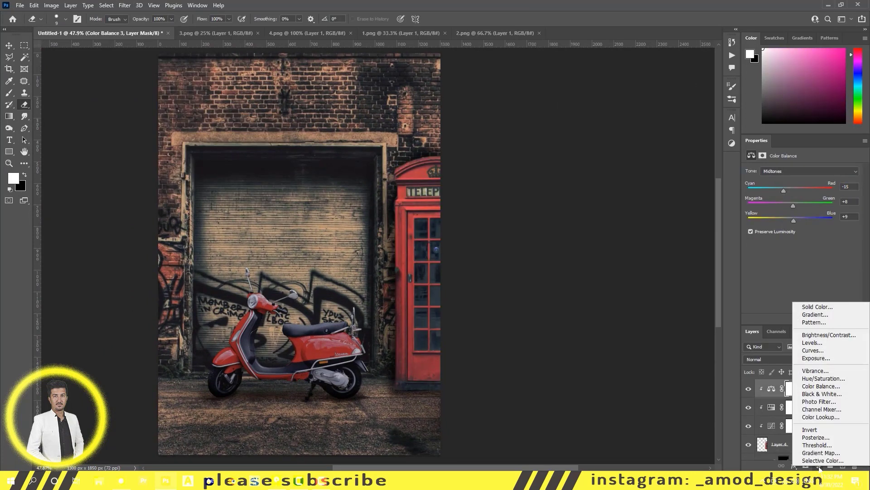
left_click(809, 335)
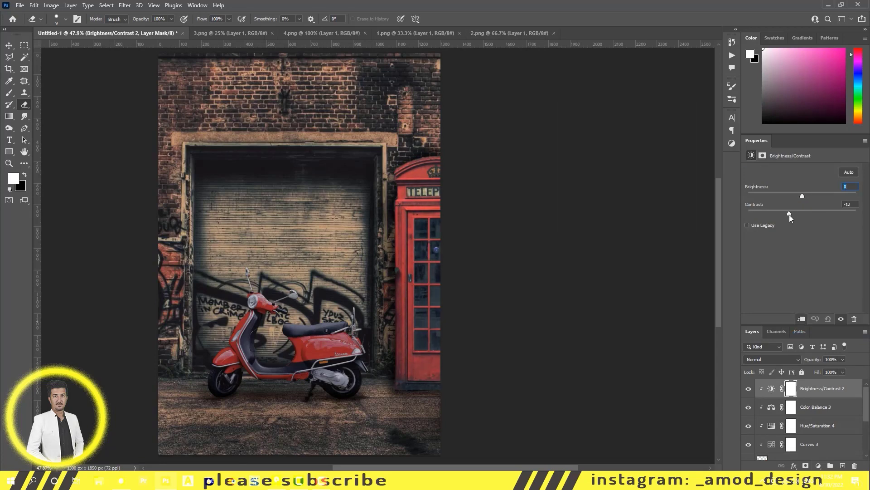
left_click_drag(790, 214, 785, 200)
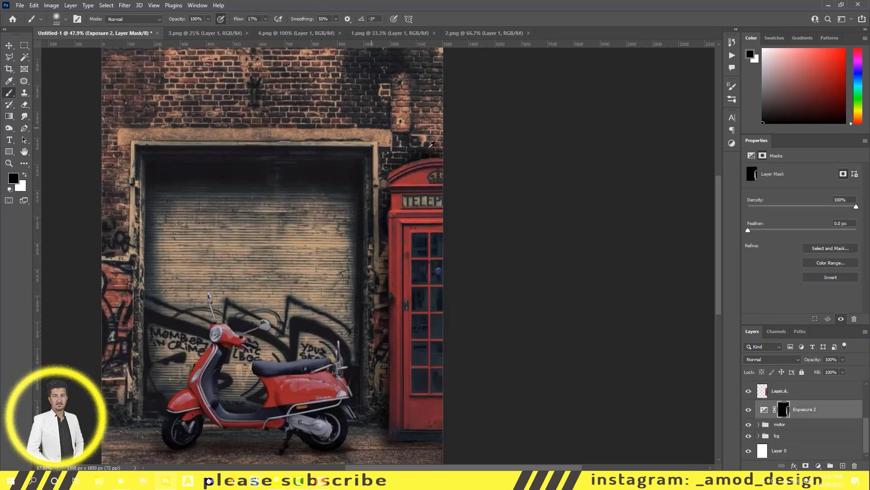
scroll(431, 145, "up", 5)
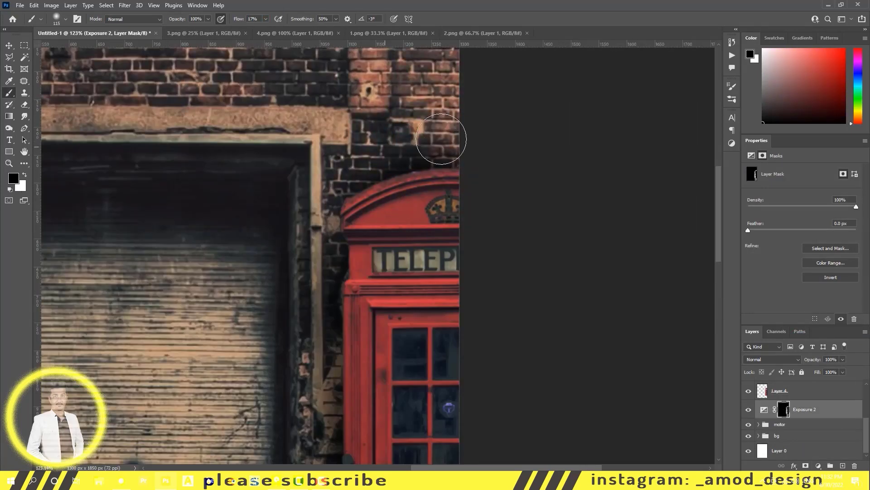
- Switch to white and select the Brightness/Contrast 2 layer inside the expanded motor group
key("x")
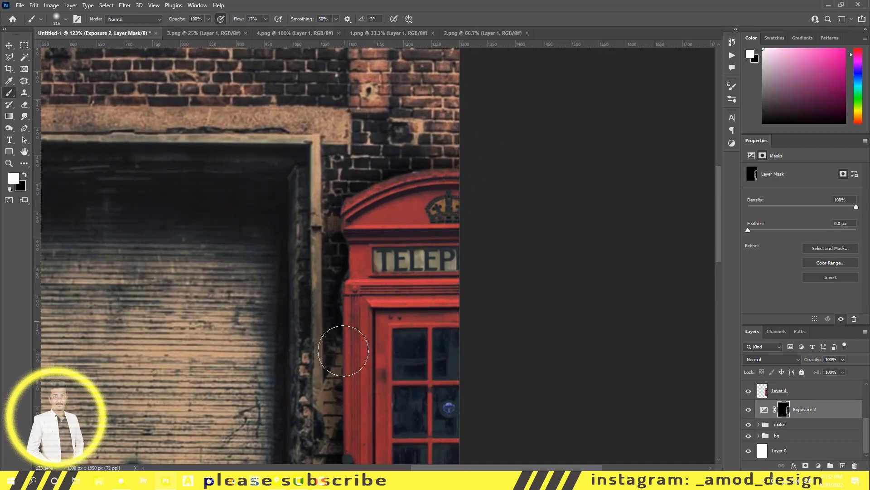
scroll(340, 350, "down", 2)
scroll(369, 291, "down", 3)
scroll(350, 210, "down", 3)
scroll(358, 317, "down", 2)
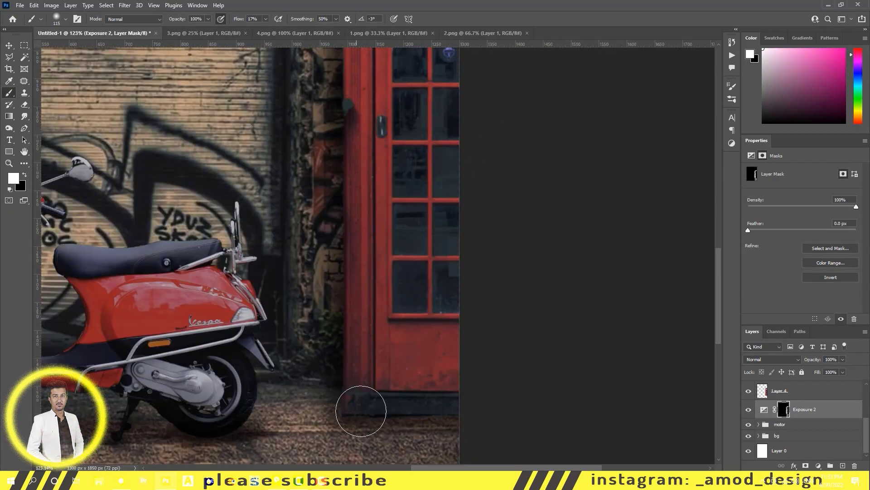
scroll(360, 404, "down", 1)
left_click(758, 423)
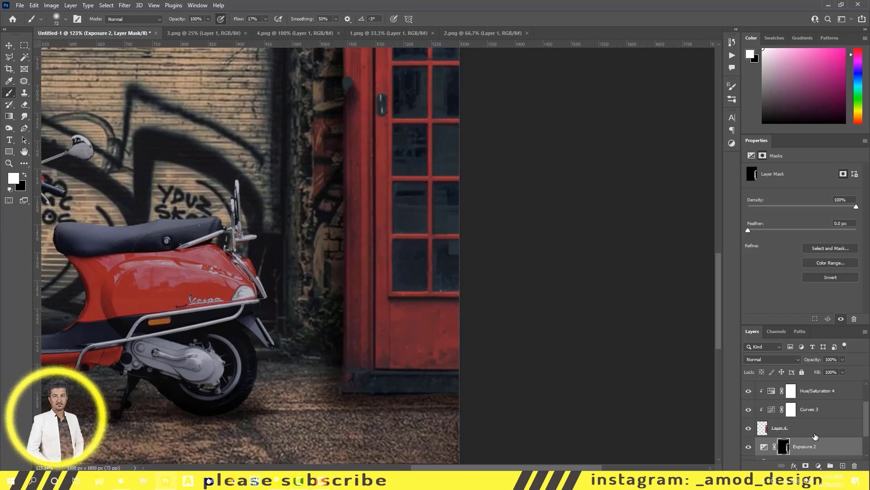
scroll(807, 426, "down", 2)
left_click(820, 388)
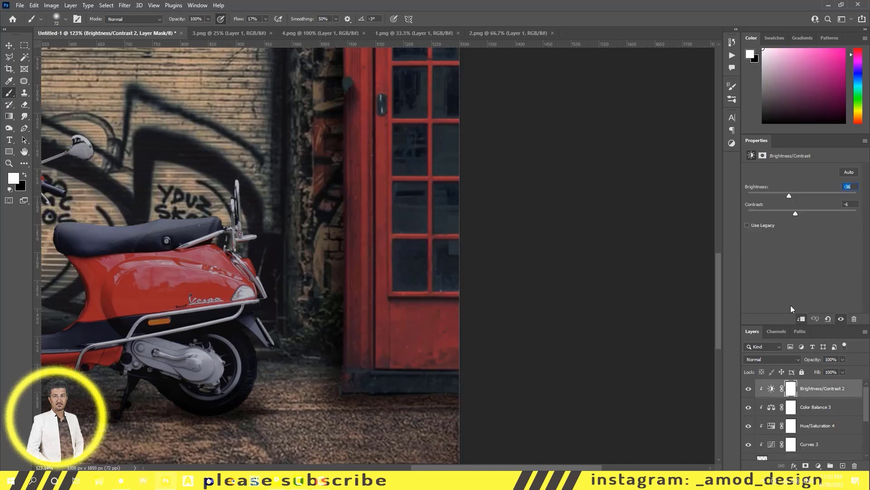
left_click(819, 466)
- Add Exposure 3 at about -3.3 and invert its mask to hide the darkening
left_click(816, 356)
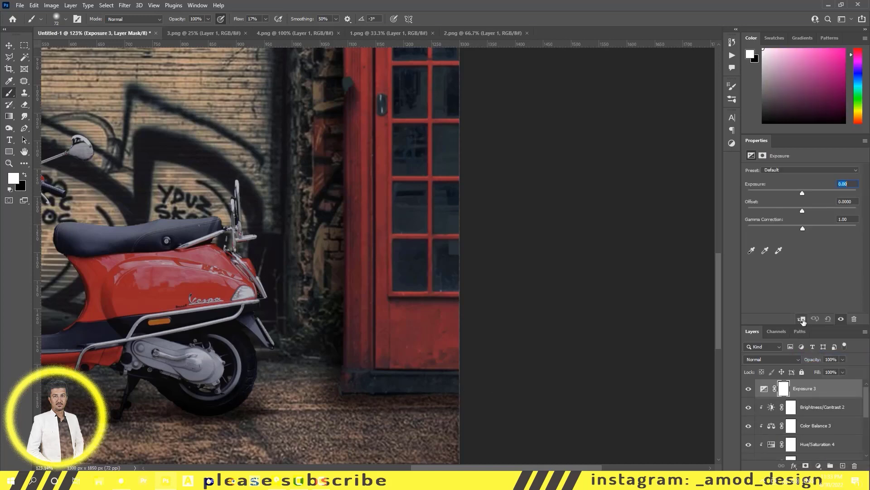
left_click_drag(802, 194, 776, 194)
left_click(783, 388)
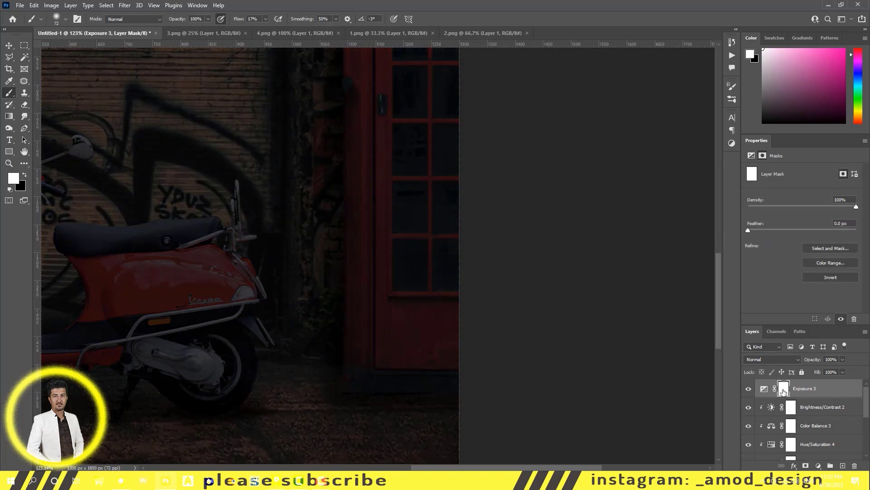
key("ctrl+i")
- Zoom in and paint soft shadow with a small brush along the booth's base and left edge
scroll(408, 398, "up", 3)
mouse_move(240, 21)
left_mouse_down()
mouse_move(222, 22)
mouse_move(247, 21)
left_mouse_up()
key("bracketleft")
key("bracketleft")
key("bracketleft")
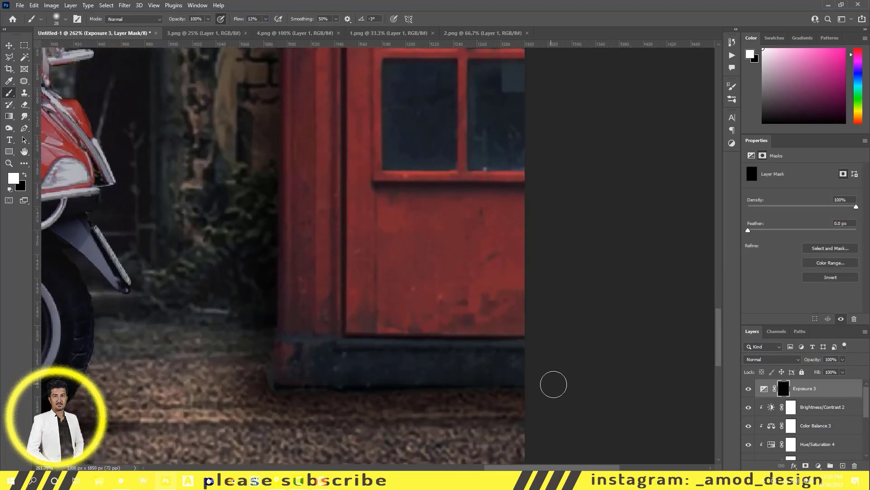
right_click(291, 252, "alt")
scroll(282, 238, "down", 3)
scroll(298, 257, "up", 2)
scroll(299, 257, "up", 2)
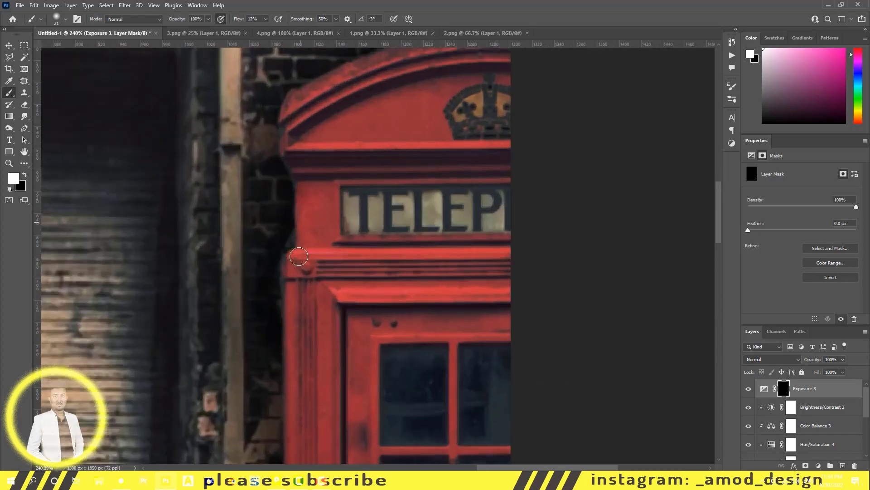
scroll(288, 291, "up", 1)
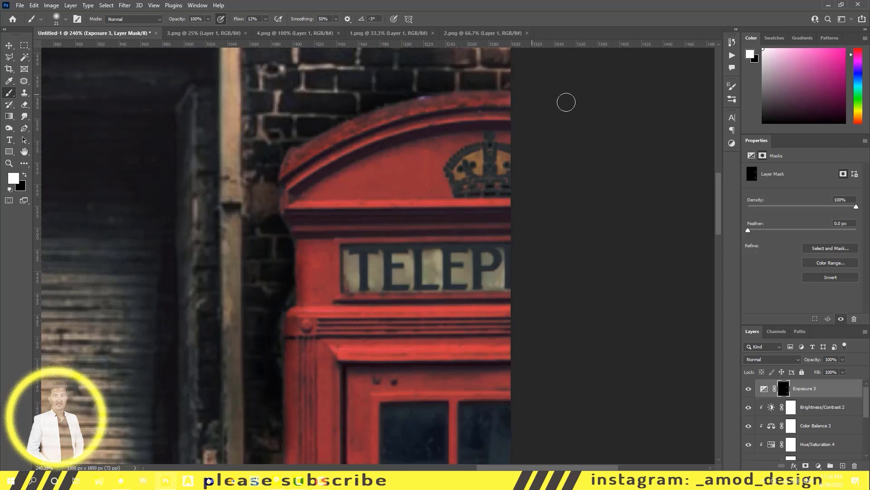
scroll(350, 179, "down", 3)
scroll(317, 204, "down", 3)
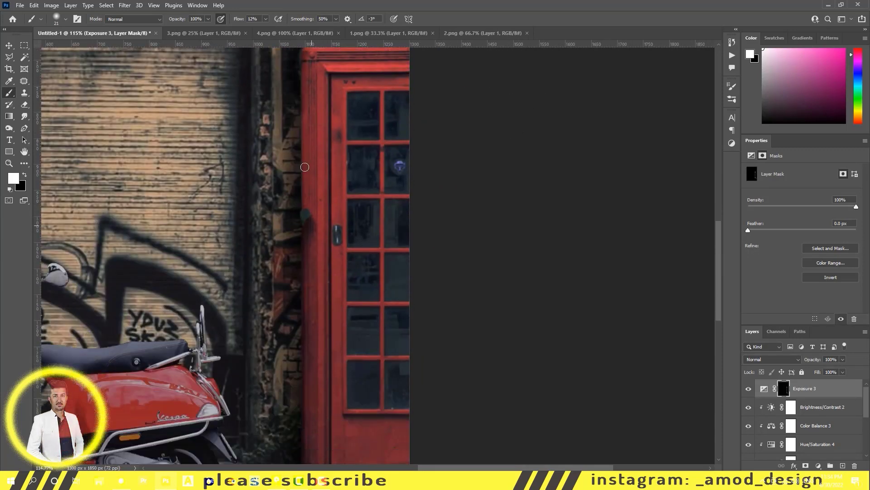
scroll(305, 64, "down", 5)
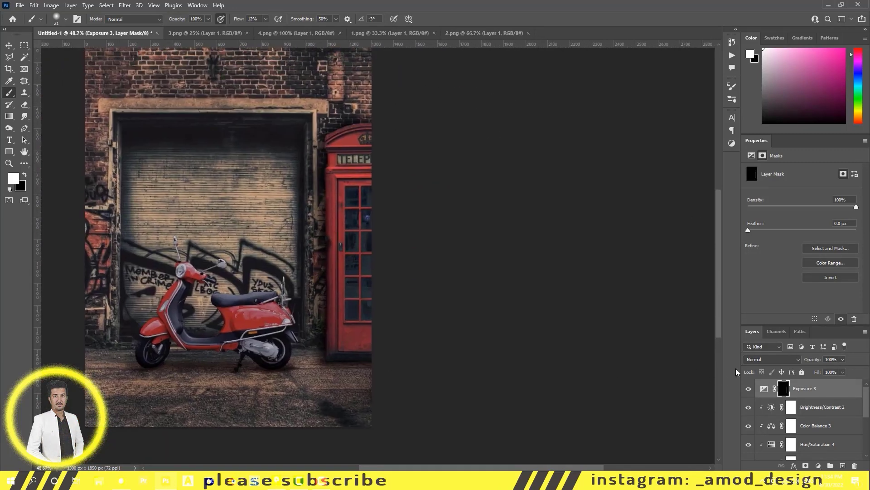
- Add a Hue/Saturation layer with saturation +10, a slight hue shift and lightness 0
left_click(812, 407)
left_click(818, 466)
left_click(823, 377)
left_click_drag(804, 241, 797, 225)
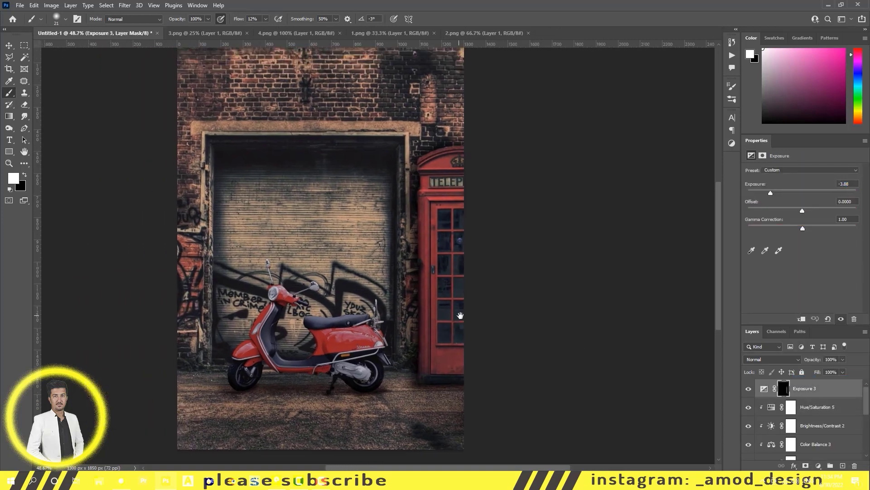
scroll(460, 311, "down", 1)
left_click(807, 222)
left_click_drag(802, 205, 800, 205)
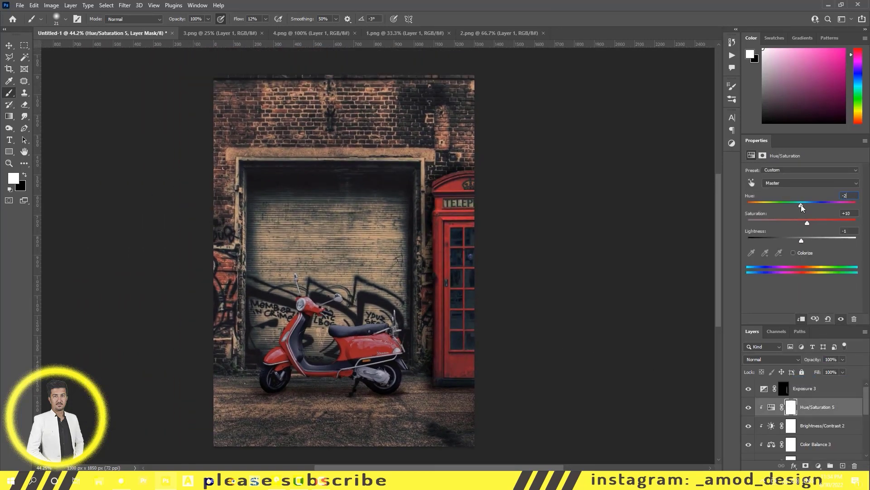
left_click(802, 241)
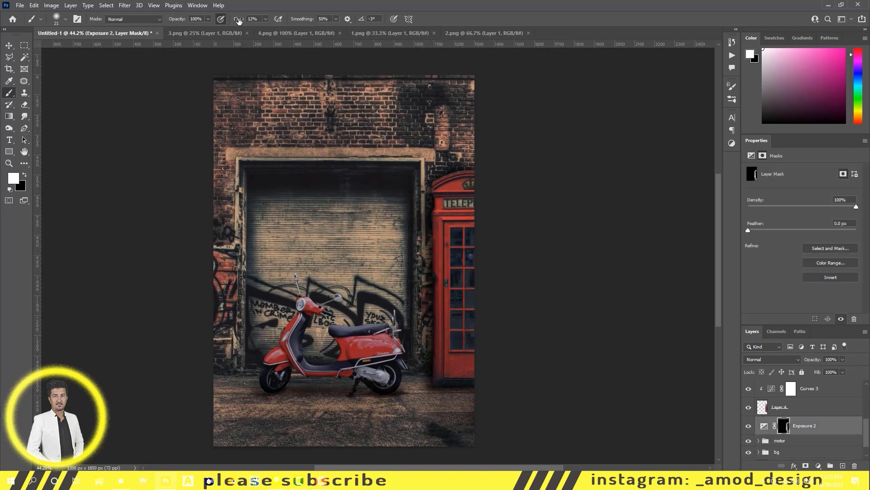
left_click_drag(239, 20, 233, 20)
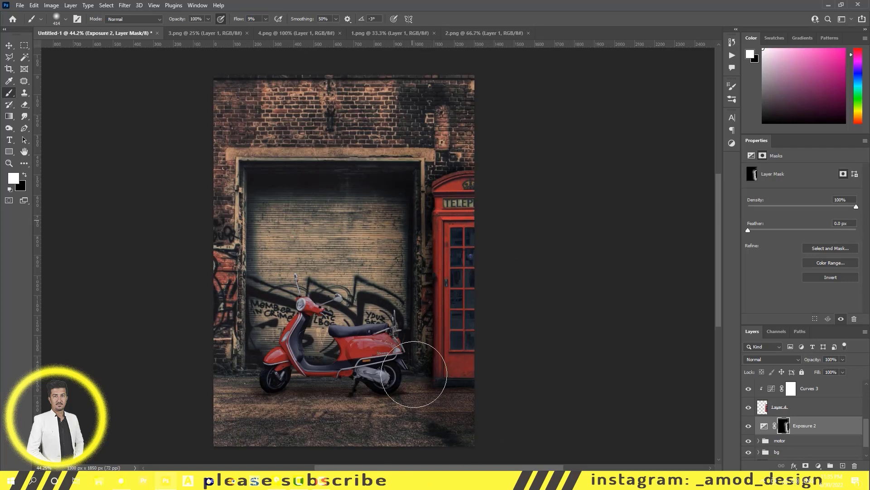
key("v")
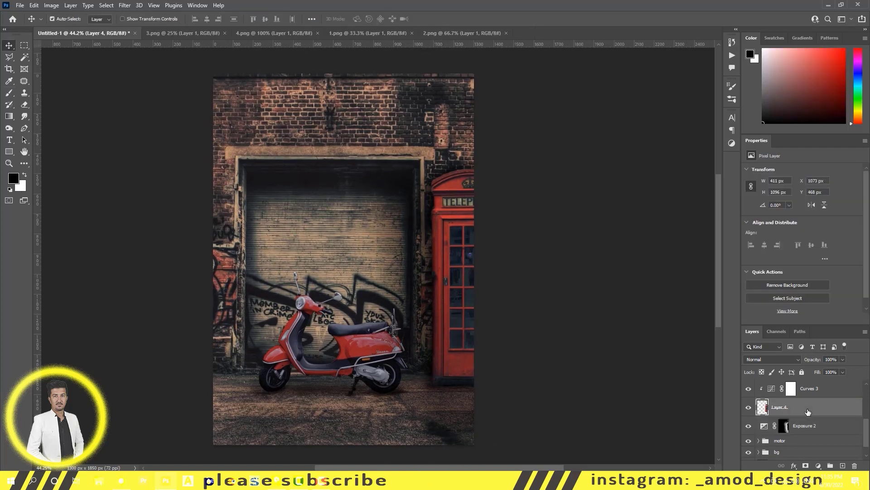
- Group the phone booth layers as 'phone' and close the booth source image
key("ctrl+g")
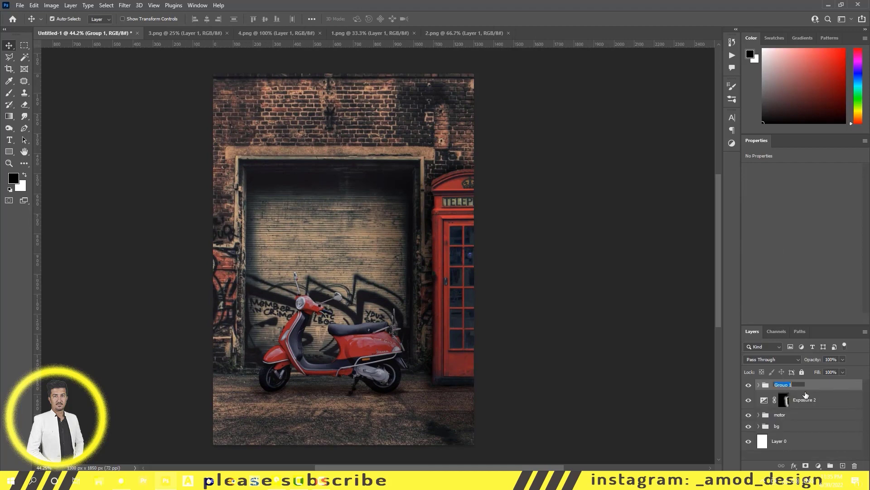
type("phone")
key("Return")
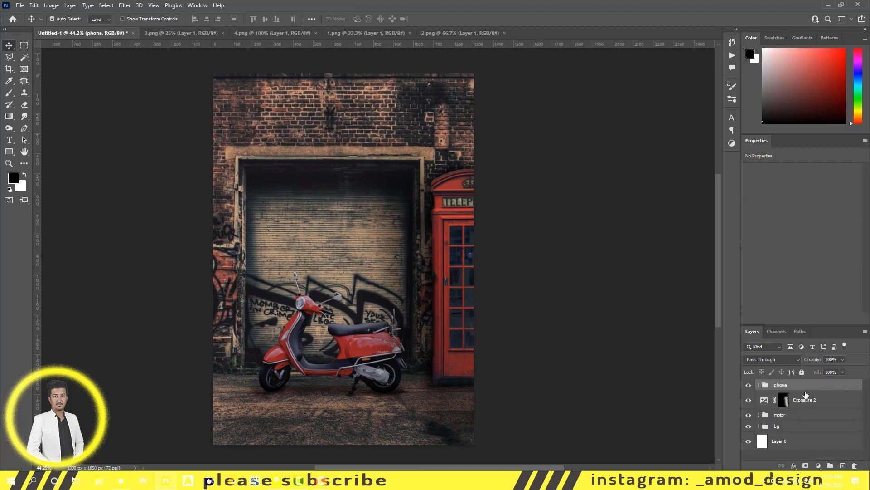
left_click(439, 33)
left_click(399, 34)
- Bring the bench into the street scene, scaled and placed left of the scooter
left_click(181, 33)
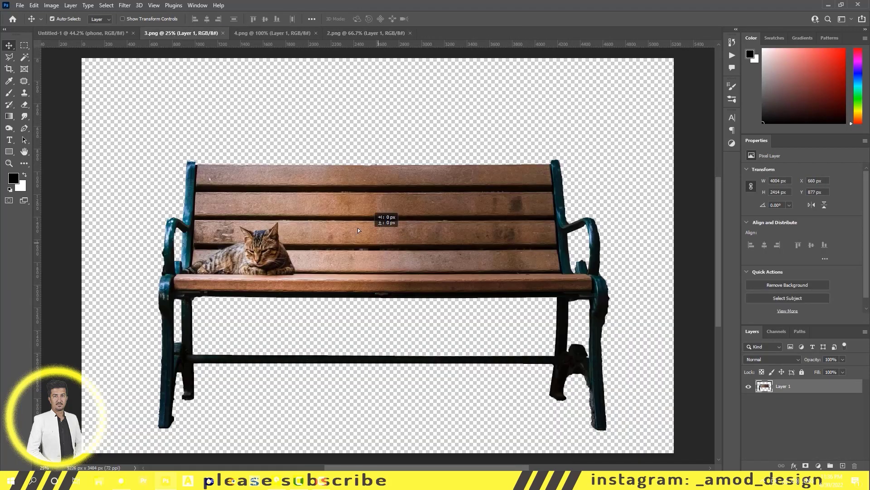
left_click_drag(358, 228, 203, 230)
key("ctrl+t")
left_click_drag(156, 129, 394, 272)
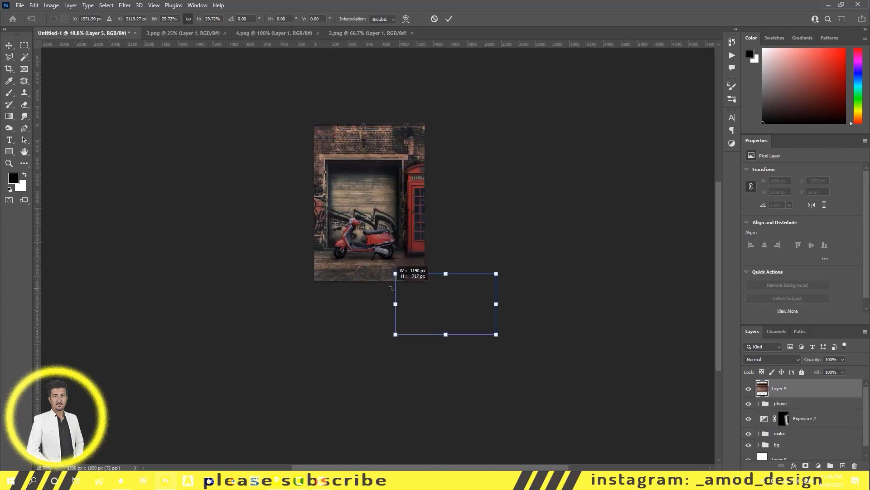
left_click_drag(444, 304, 313, 233)
scroll(361, 216, "up", 5)
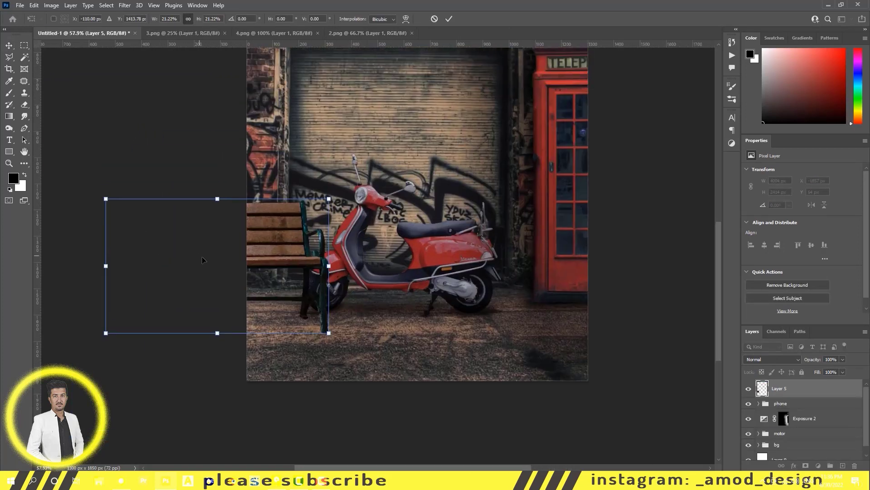
left_click_drag(202, 260, 178, 251)
left_click_drag(301, 190, 277, 218)
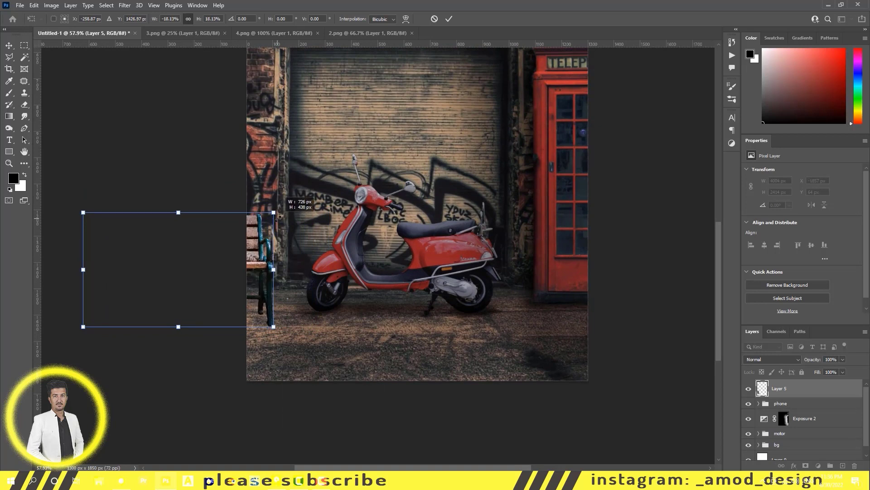
left_click_drag(274, 327, 267, 327)
left_click_drag(273, 213, 270, 220)
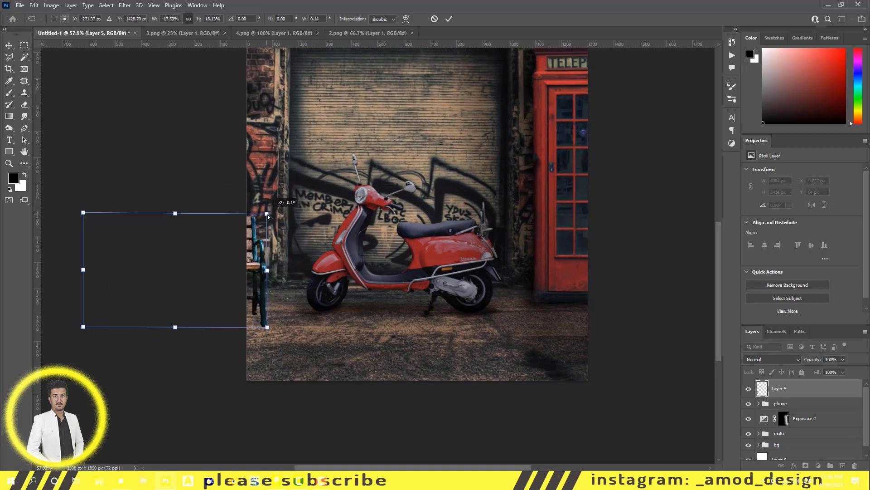
left_click_drag(193, 276, 204, 255)
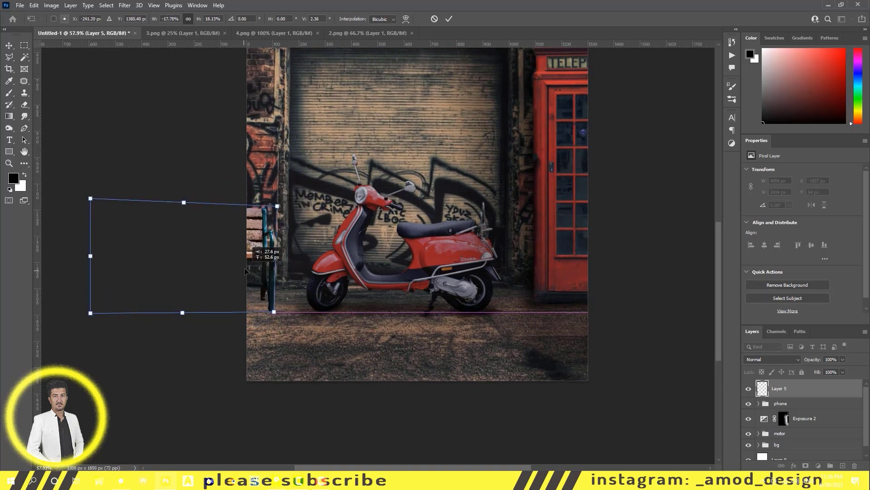
key("Return")
- Drag the trash can from 4.png onto the ground left of the scooter
left_click(181, 33)
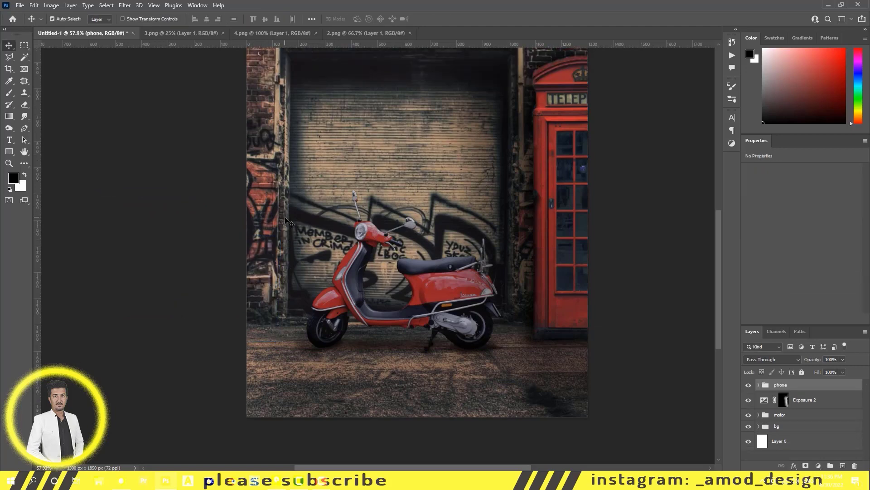
left_click(365, 33)
left_click(272, 32)
left_click_drag(312, 229, 270, 360)
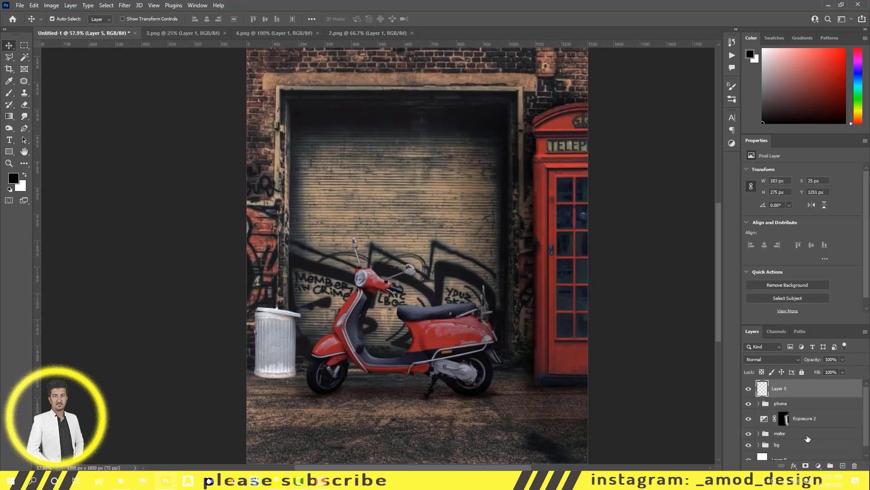
- Add a Levels layer clipped to the trash can, darkening its midtones
left_click(818, 466)
left_click(824, 368)
left_click(801, 319)
left_click_drag(809, 236, 827, 236)
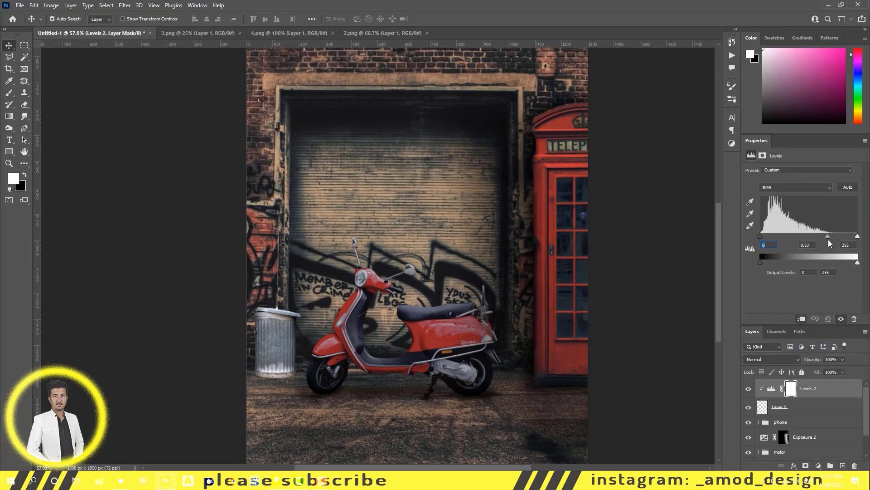
- Add a clipped Curves layer darkening the trash can's shadows and lifting highlights
left_click(818, 465)
left_click(823, 379)
left_click(801, 319)
left_click_drag(790, 258, 791, 263)
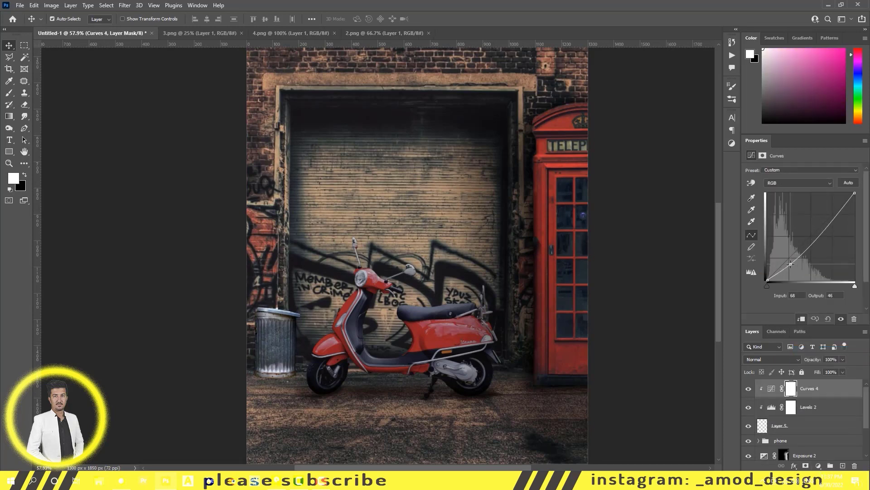
left_click_drag(834, 220, 834, 214)
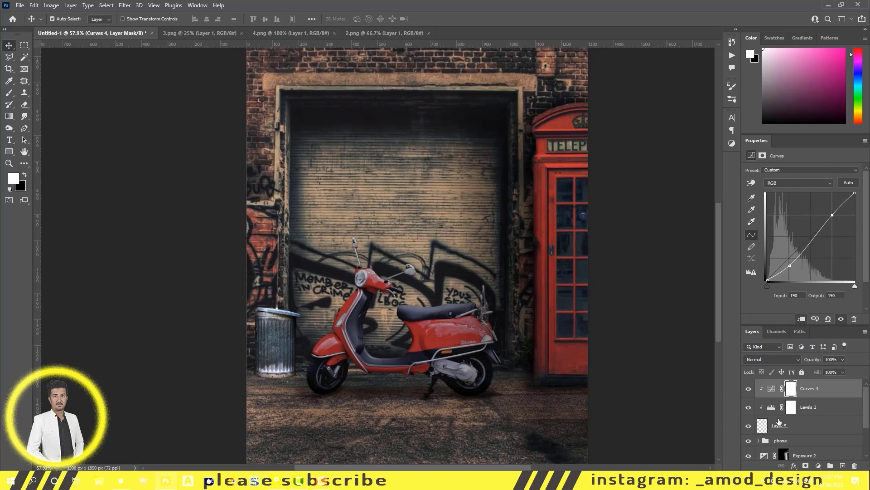
- Add a clipped Brightness/Contrast layer with brightness at -43
left_click(818, 465)
left_click(822, 338)
left_click(801, 319)
left_click_drag(802, 194, 787, 197)
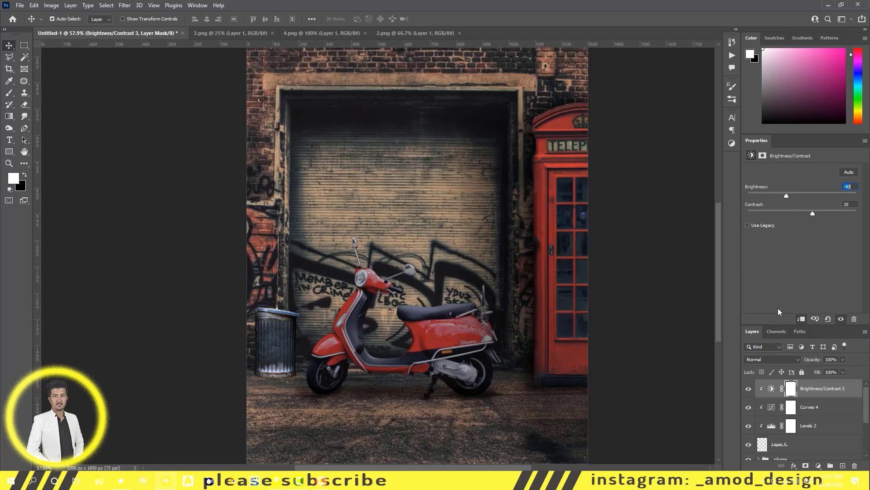
- Add an Exposure layer with lowered exposure to darken the whole scene
left_click(818, 465)
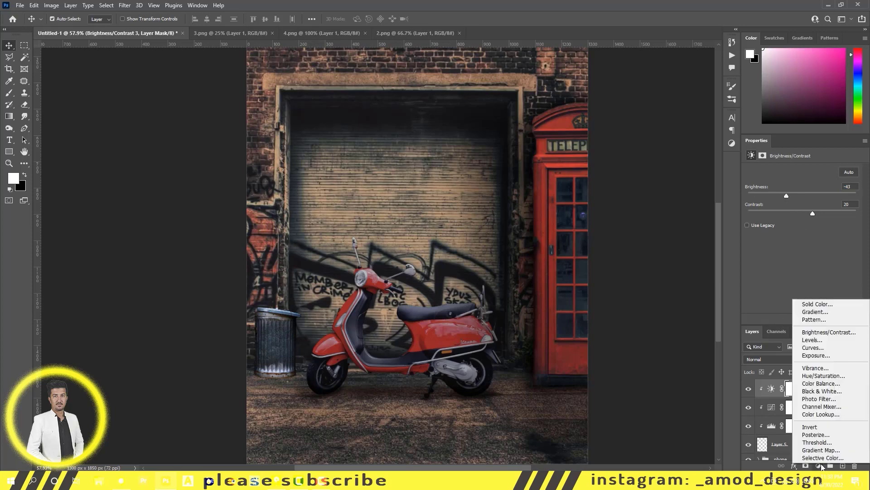
left_click(813, 355)
left_click_drag(800, 194, 770, 194)
- Invert the Exposure 4 mask and brush shadow onto the ground under the trash can's base
left_click(788, 389)
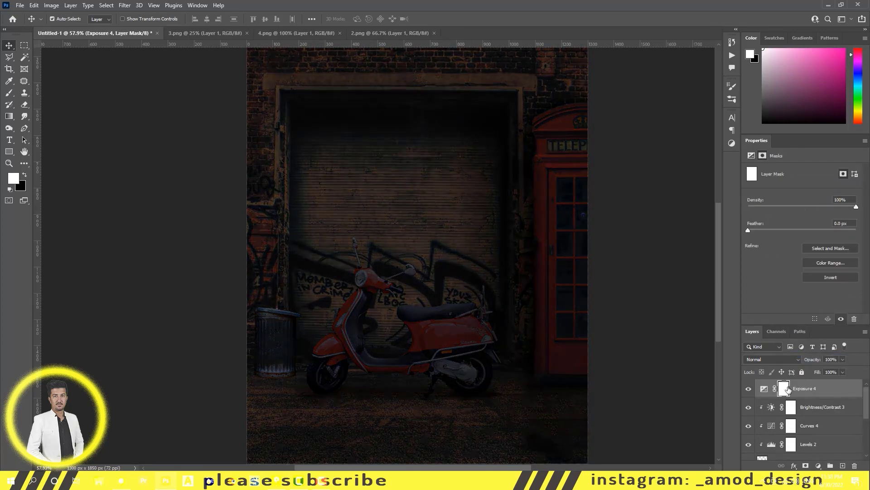
key("ctrl+i")
key("b")
scroll(286, 354, "up", 3)
scroll(286, 354, "up", 2)
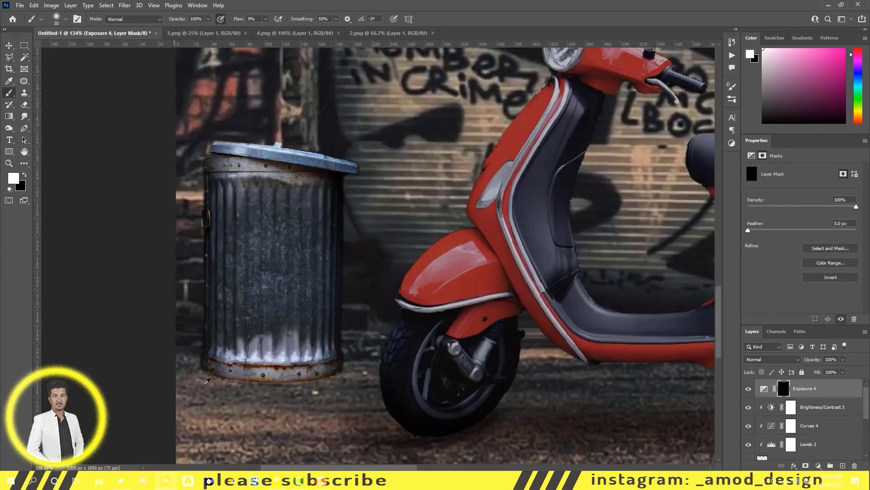
scroll(206, 382, "up", 2)
mouse_move(201, 365)
left_mouse_down()
mouse_move(301, 369)
mouse_move(174, 353)
left_mouse_up()
key("bracketleft")
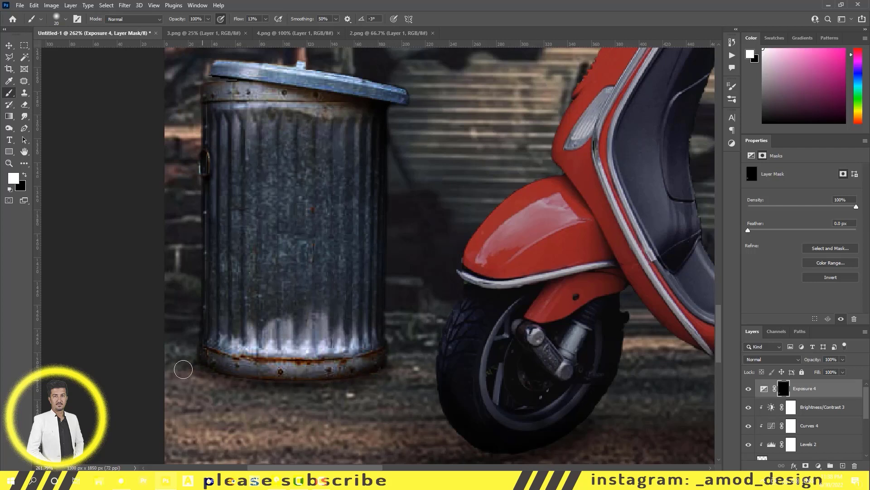
- Add an Exposure 5 adjustment at -2.59 above the phone group with an inverted mask
left_click(777, 421)
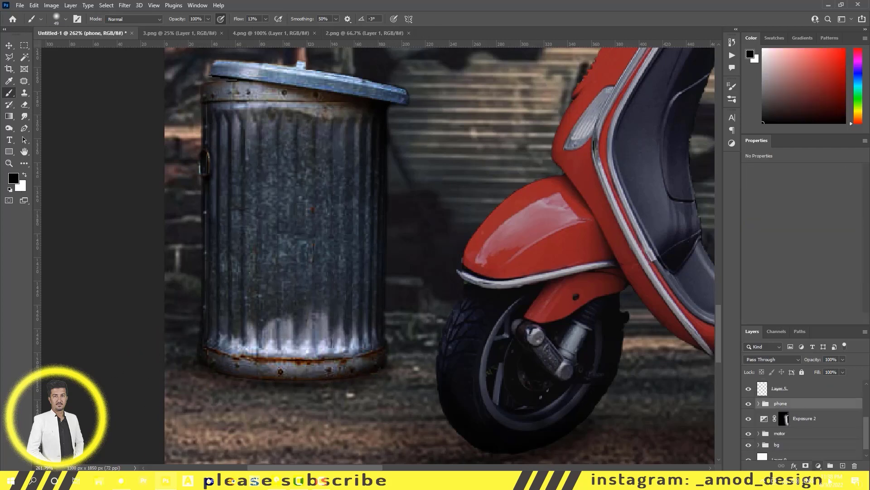
left_click(818, 466)
left_click(811, 349)
left_click_drag(802, 192, 784, 192)
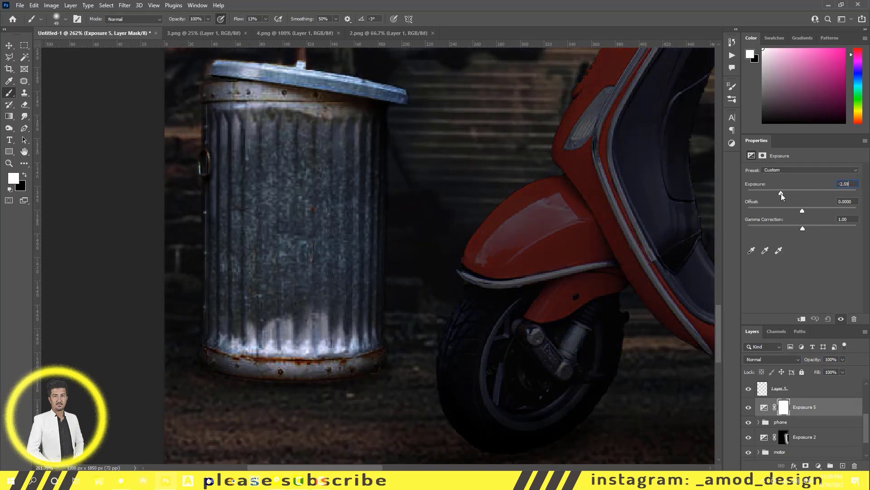
key("ctrl+i")
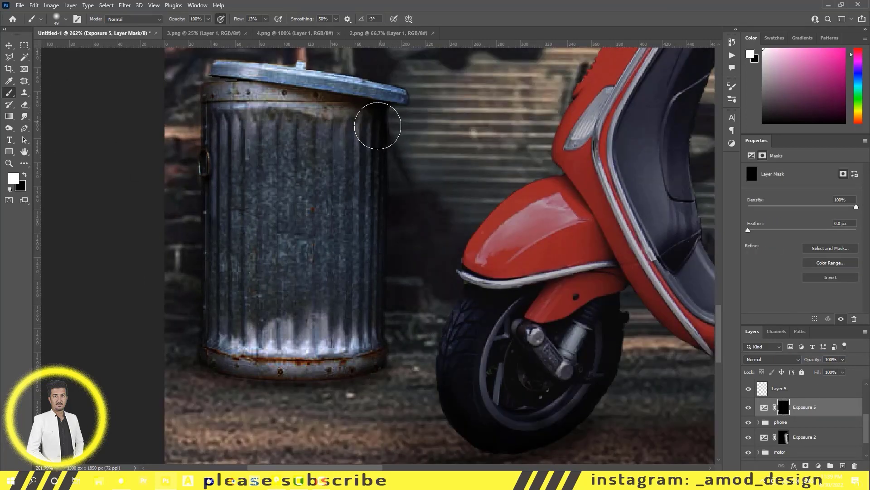
- Adjust the brush flow and enlarge the brush for broader shadow painting
scroll(377, 126, "up", 3)
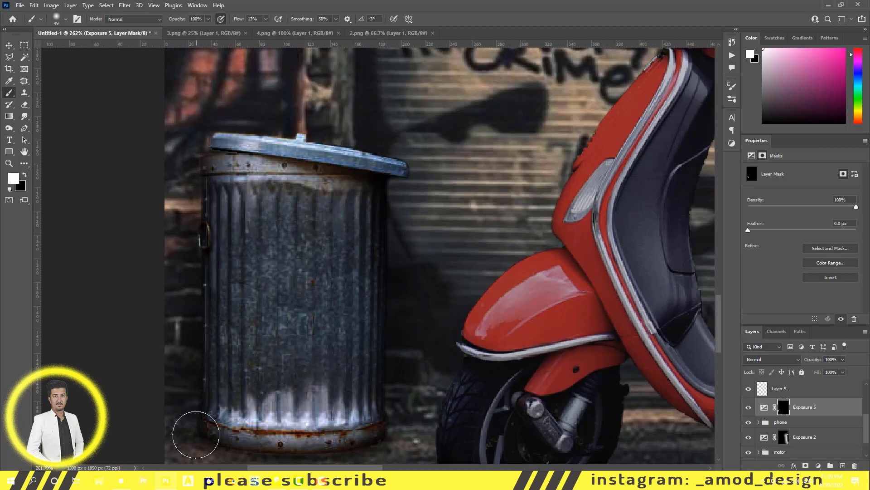
scroll(386, 267, "down", 4)
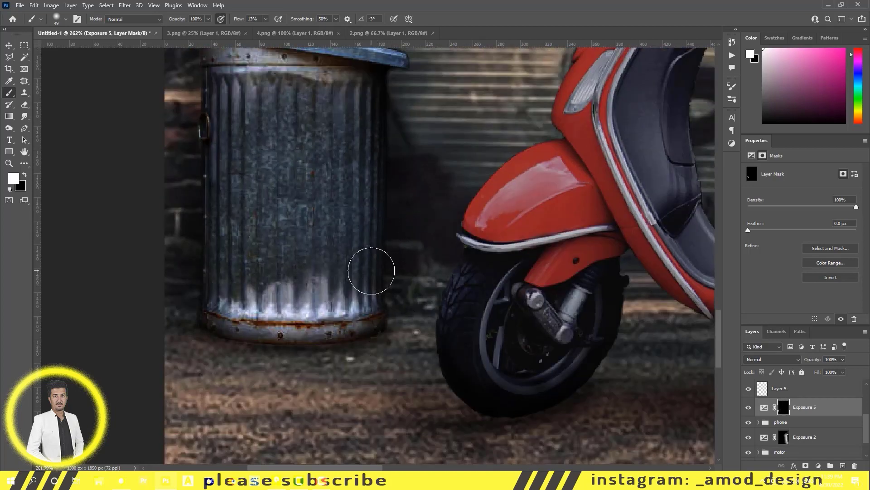
scroll(197, 77, "up", 2)
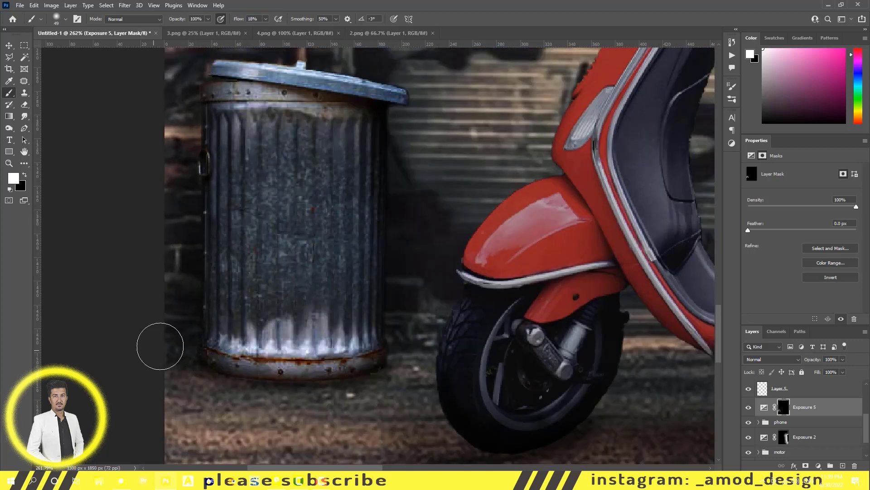
scroll(160, 346, "up", 5)
scroll(362, 292, "down", 5)
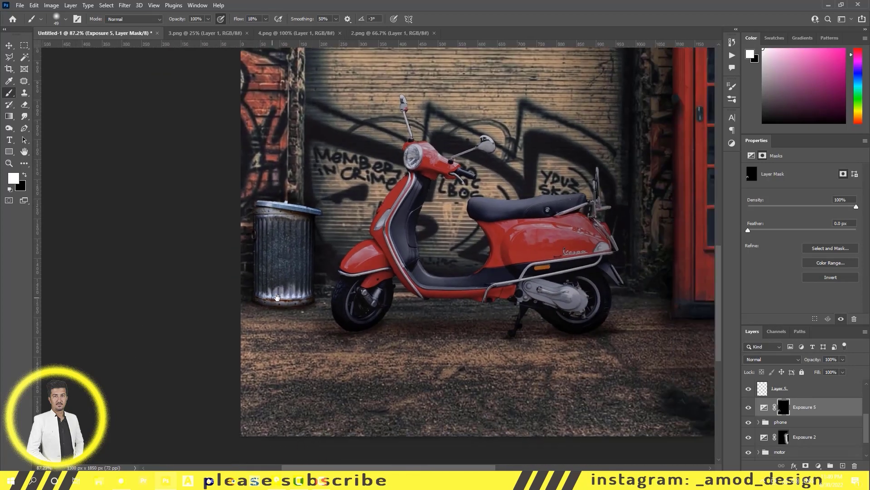
scroll(263, 292, "up", 6)
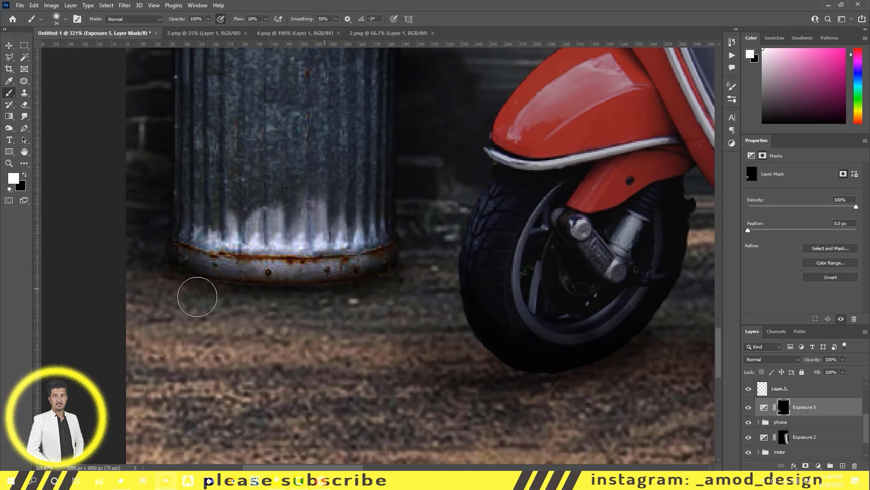
left_click_drag(241, 20, 248, 21)
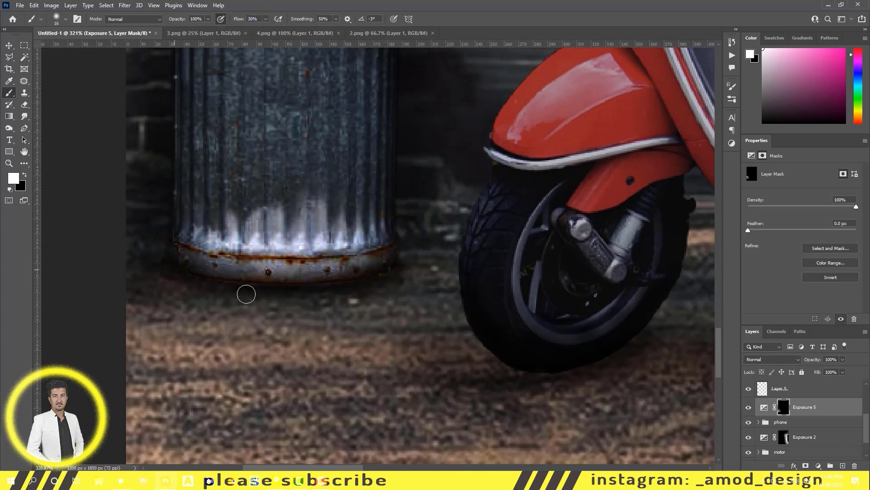
key("alt+bracketleft")
key("alt+bracketleft")
left_click_drag(240, 19, 232, 19)
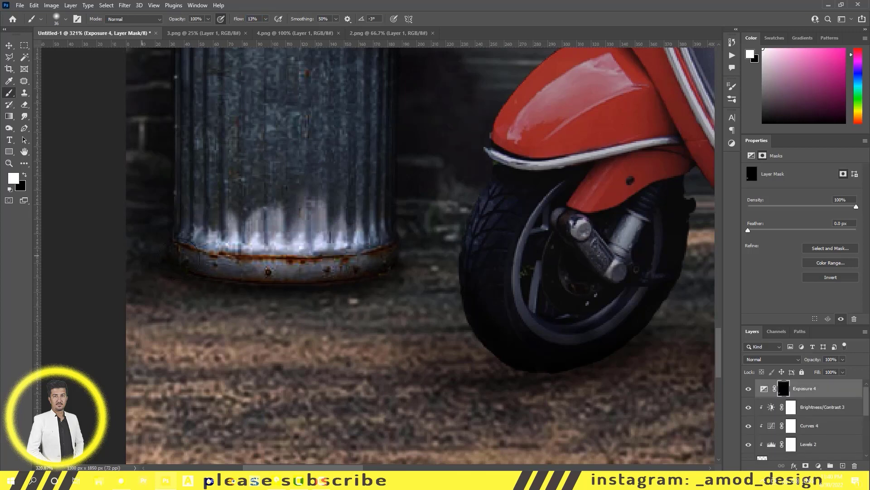
- Resize the brush and reduce its flow
scroll(146, 227, "down", 2)
scroll(181, 190, "down", 3)
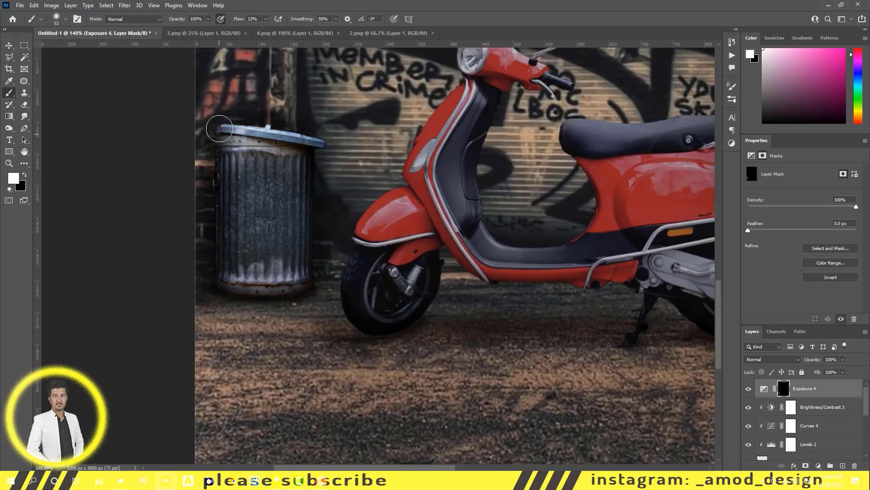
key("bracketleft")
key("bracketleft")
key("bracketleft")
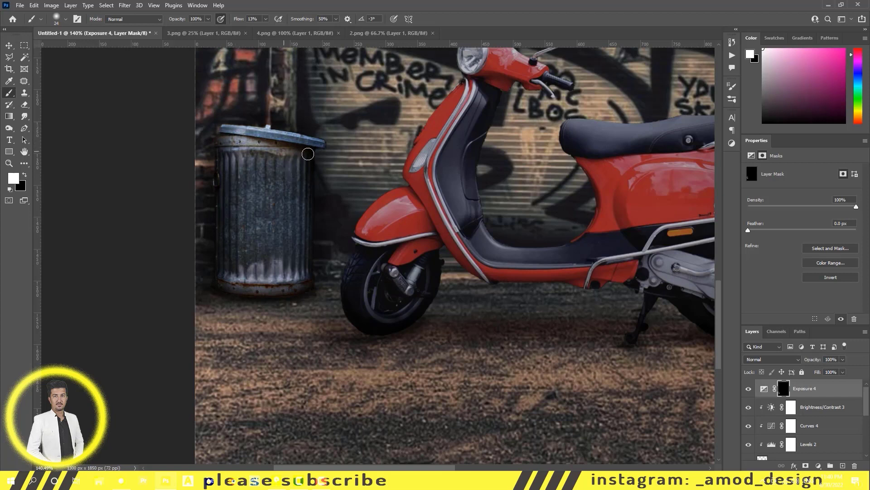
left_click_drag(239, 19, 234, 19)
- Add a Hue/Saturation adjustment with slightly lowered Lightness, then select the motor group
left_click(819, 465)
left_click(821, 386)
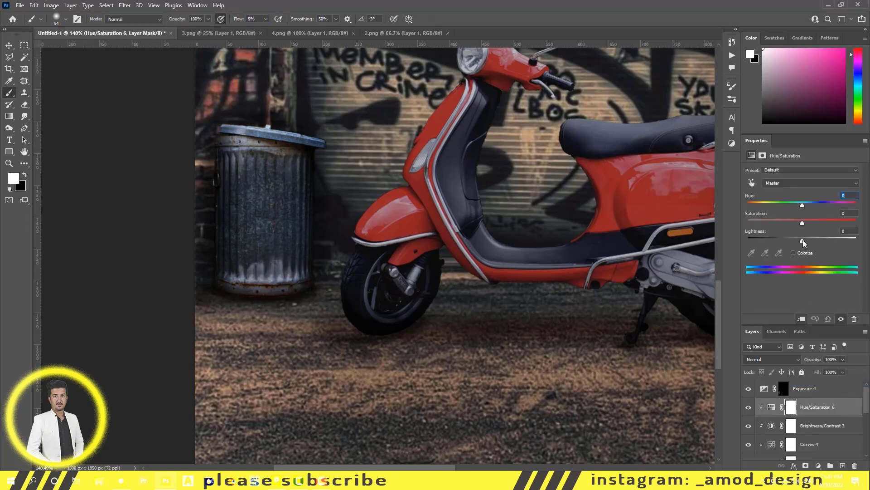
left_click_drag(802, 240, 801, 241)
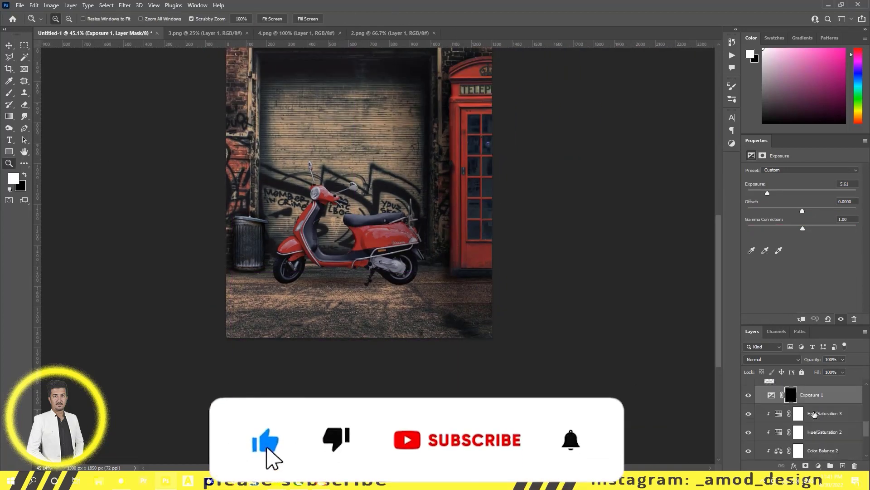
scroll(336, 288, "up", 3)
left_click(10, 45)
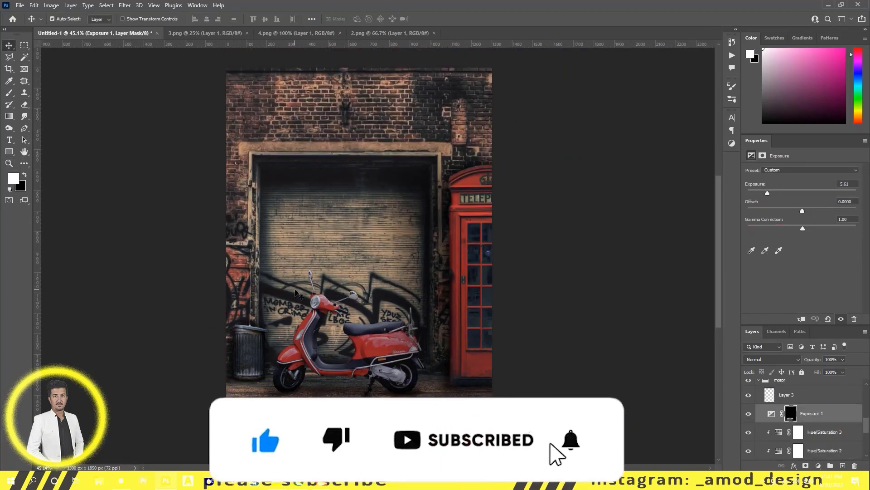
scroll(819, 444, "down", 3)
left_click(816, 442)
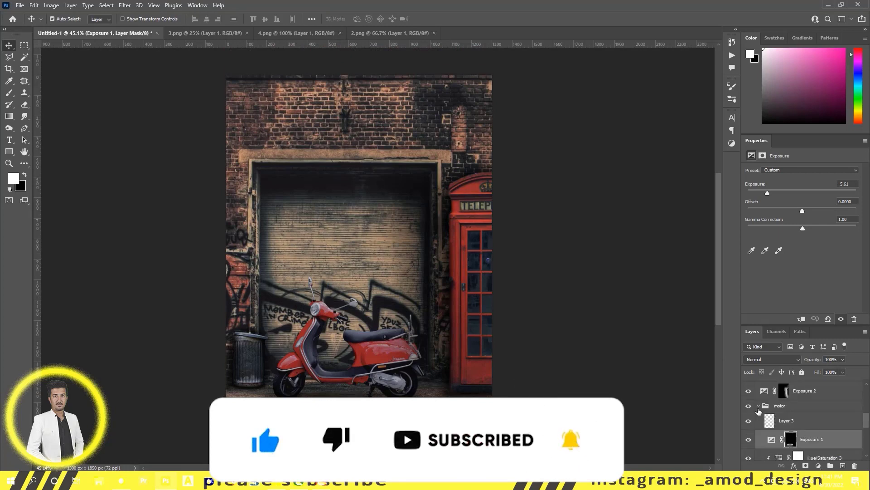
scroll(802, 436, "up", 2)
- Select the Exposure 5 layer and lower the brush flow
left_click(800, 434)
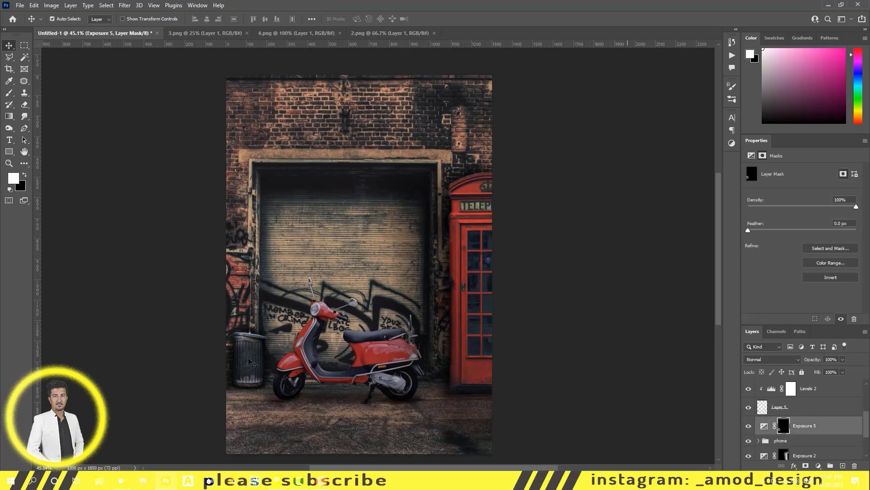
key("b")
scroll(252, 362, "up", 3)
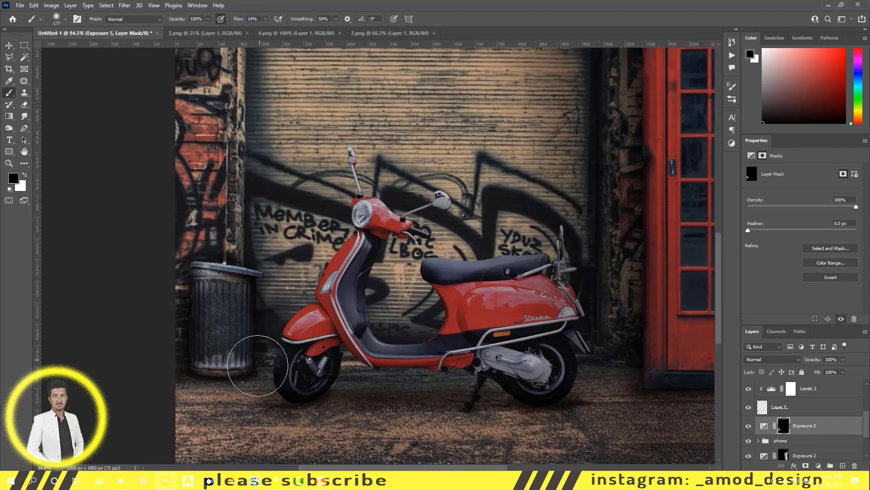
left_click_drag(241, 19, 239, 20)
scroll(194, 303, "down", 3)
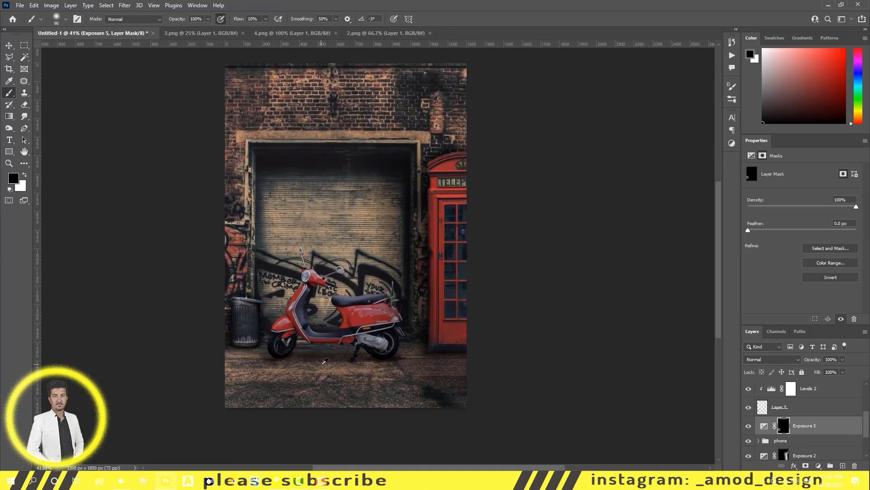
scroll(775, 408, "up", 3)
- Move between Exposure 4 and Exposure 5, enlarge the brush and reset colours to black and white
left_click(774, 389)
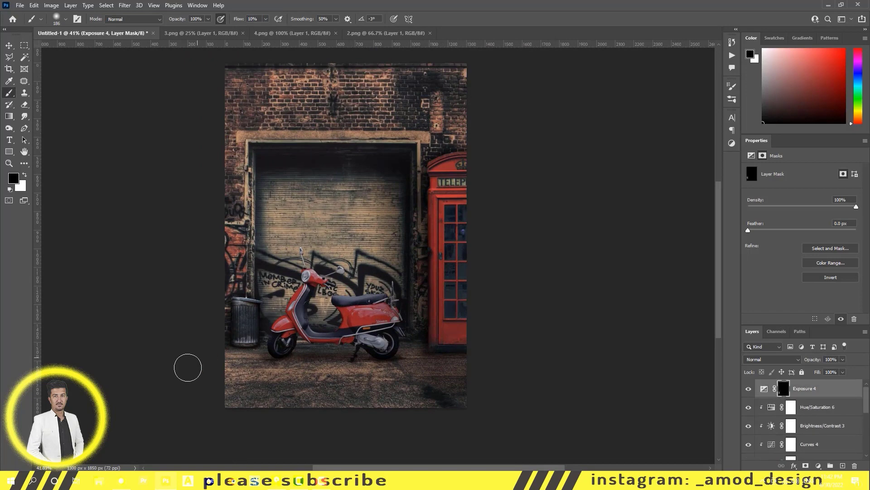
scroll(275, 428, "down", 1)
scroll(802, 416, "down", 4)
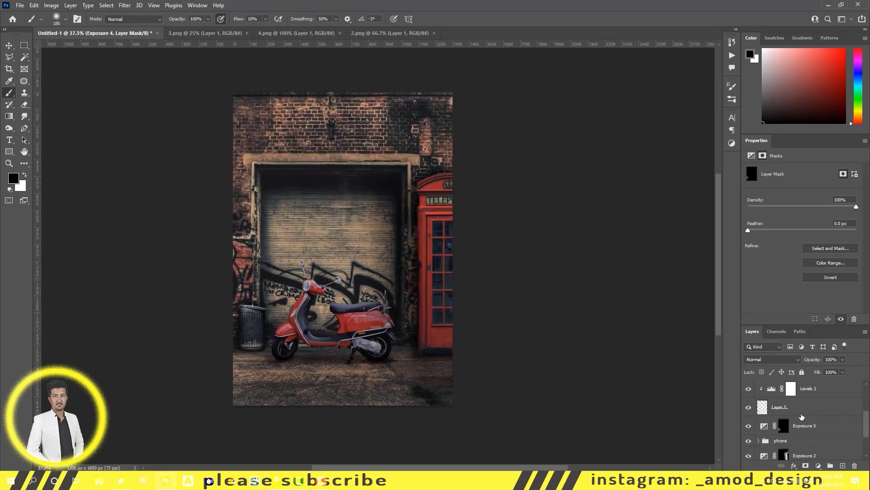
left_click(799, 422)
key("x")
key("bracketright")
key("bracketright")
key("bracketright")
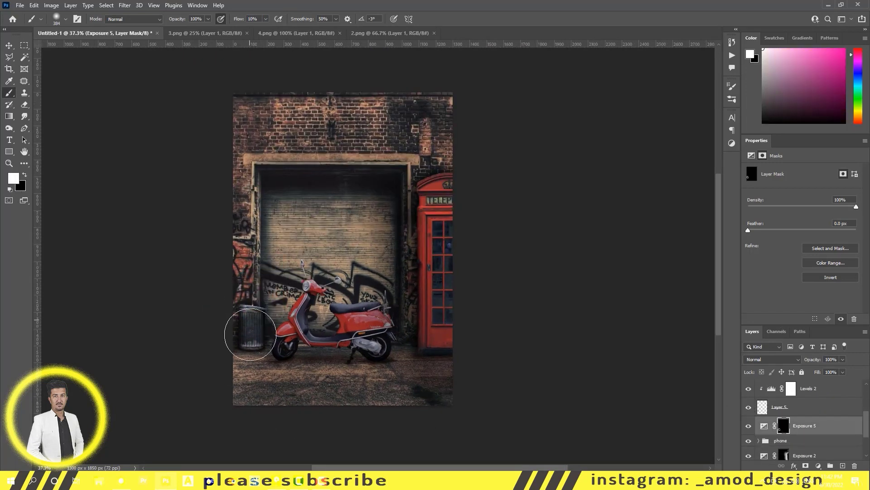
key("v")
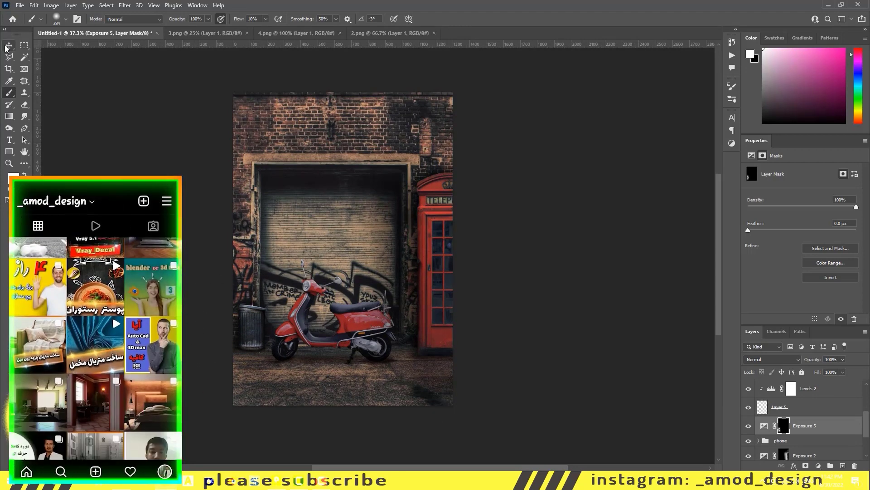
key("x")
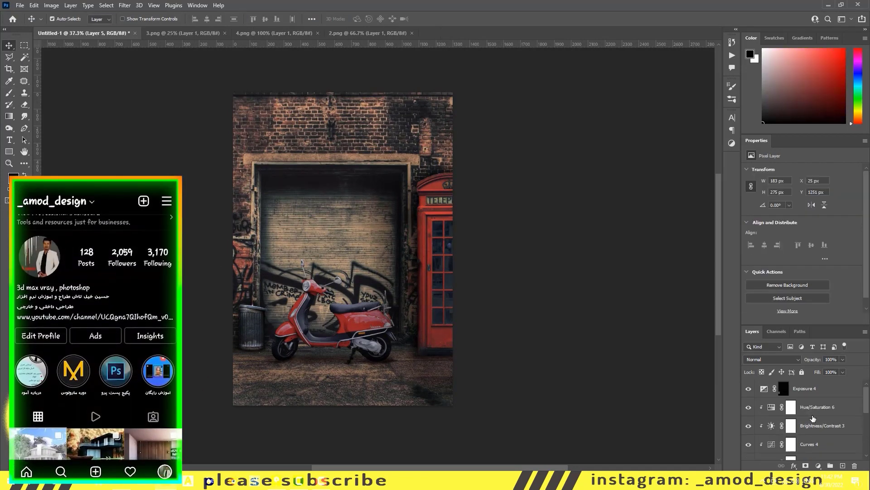
scroll(807, 397, "up", 5)
- Group the selected adjustment layers as 'trash', then select Layer 4 inside the phone group
key("ctrl+g")
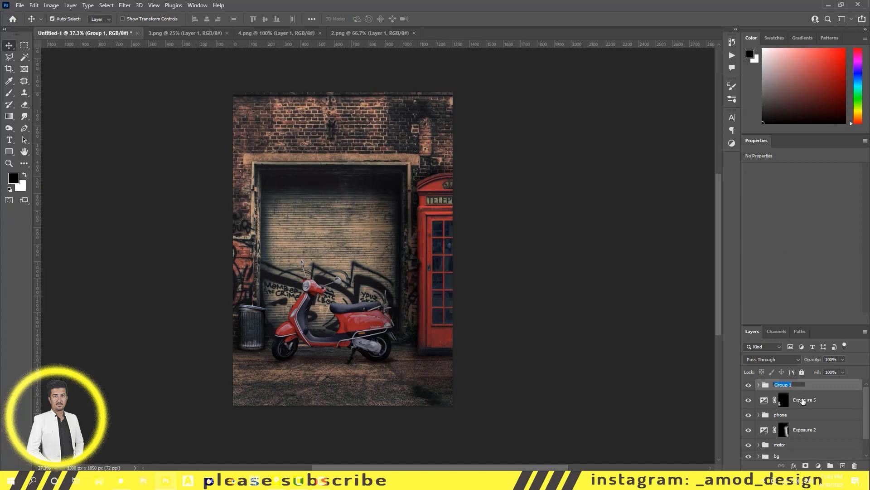
key("Return")
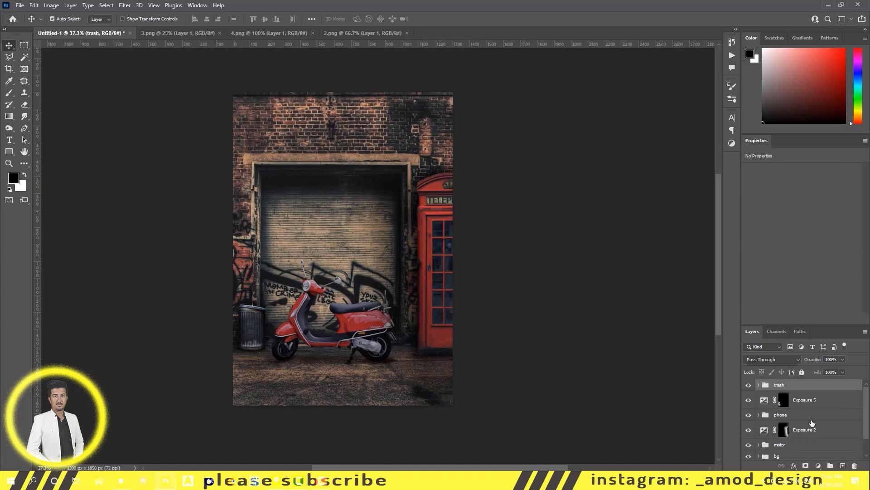
left_click(798, 414)
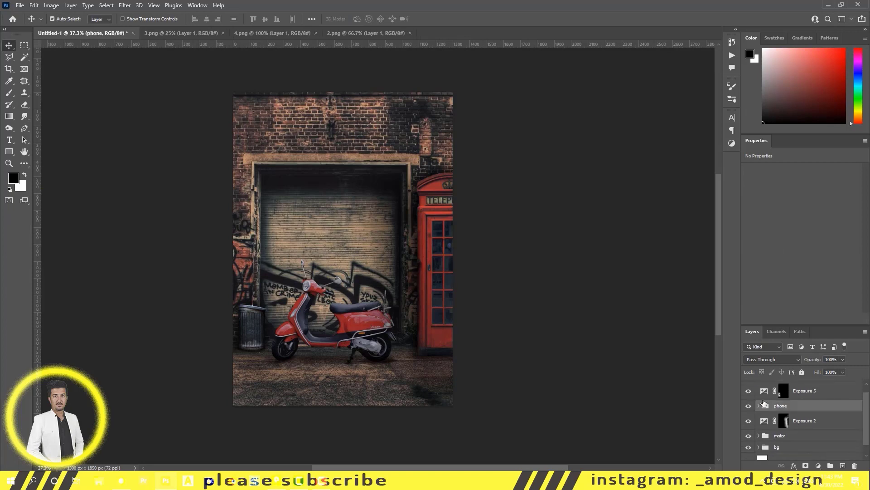
left_click(758, 414)
scroll(781, 434, "down", 2)
left_click(781, 435)
- Quick-select the phone booth's upper and lower window panes
key("w")
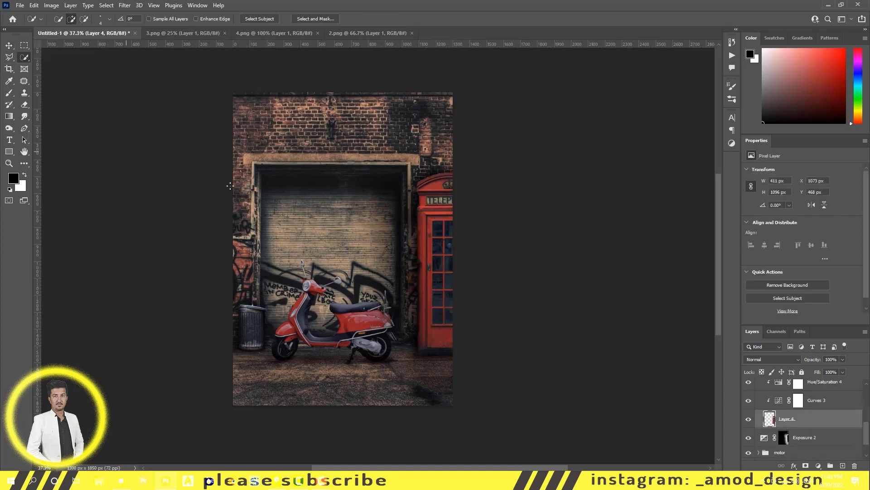
scroll(317, 169, "up", 3)
scroll(317, 170, "up", 2)
left_click_drag(317, 169, 310, 165)
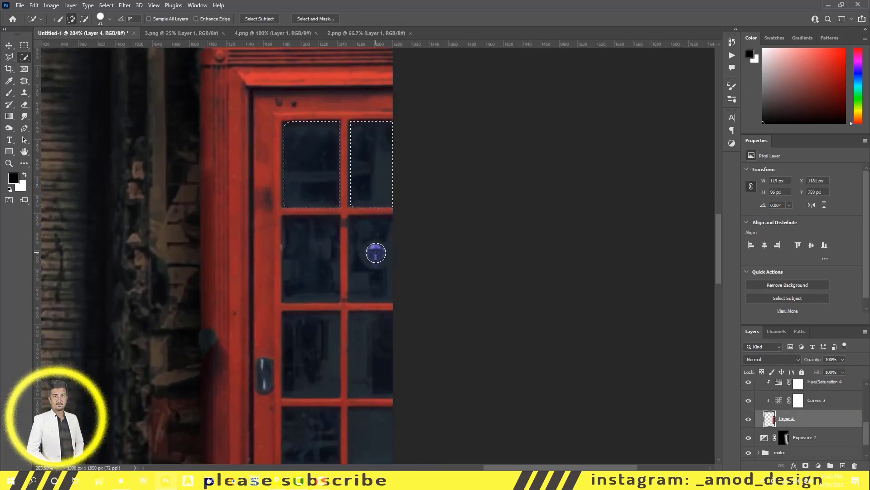
mouse_move(376, 253)
left_mouse_down()
mouse_move(293, 272)
mouse_move(373, 292)
mouse_move(300, 318)
mouse_move(366, 331)
left_mouse_up()
scroll(293, 271, "down", 3)
scroll(373, 291, "down", 3)
scroll(307, 321, "down", 2)
scroll(365, 331, "down", 2)
left_click(301, 346)
scroll(805, 425, "up", 3)
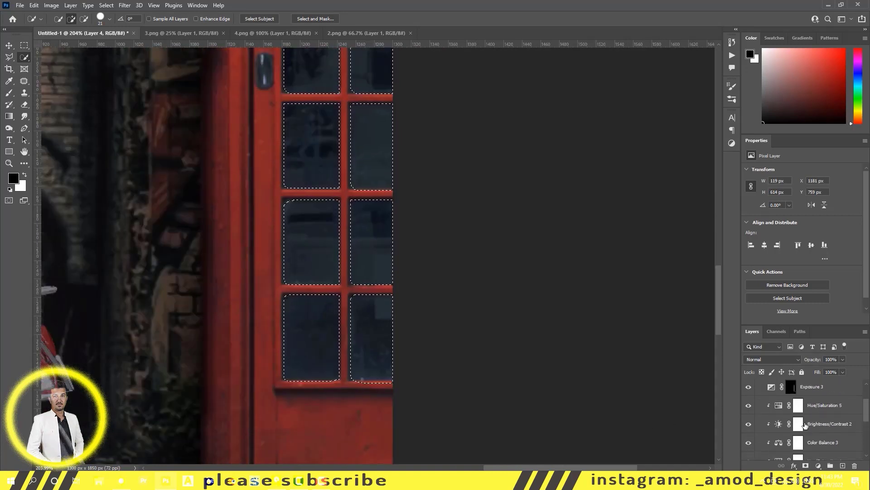
scroll(805, 425, "up", 1)
- Fill the window selection with a warm yellow-orange Solid Color layer
left_click(812, 418)
left_click(818, 466)
left_click(812, 307)
type("c6b53f")
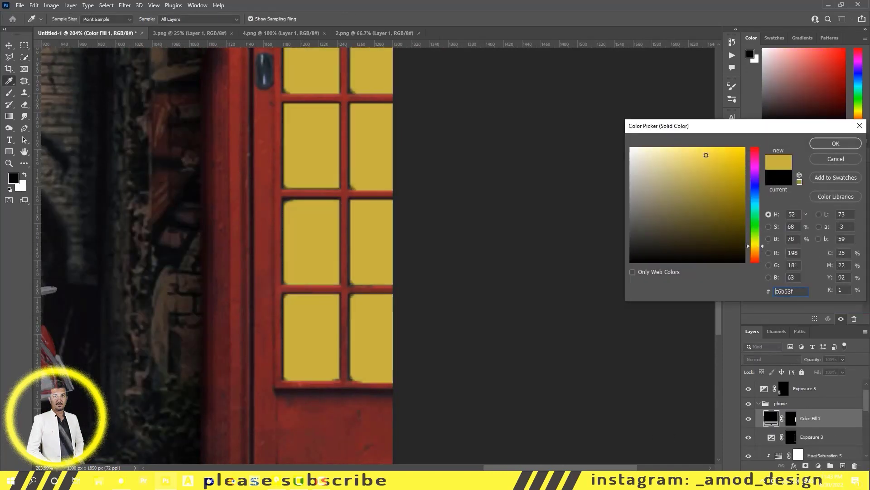
type("fae034")
left_click_drag(752, 184, 755, 251)
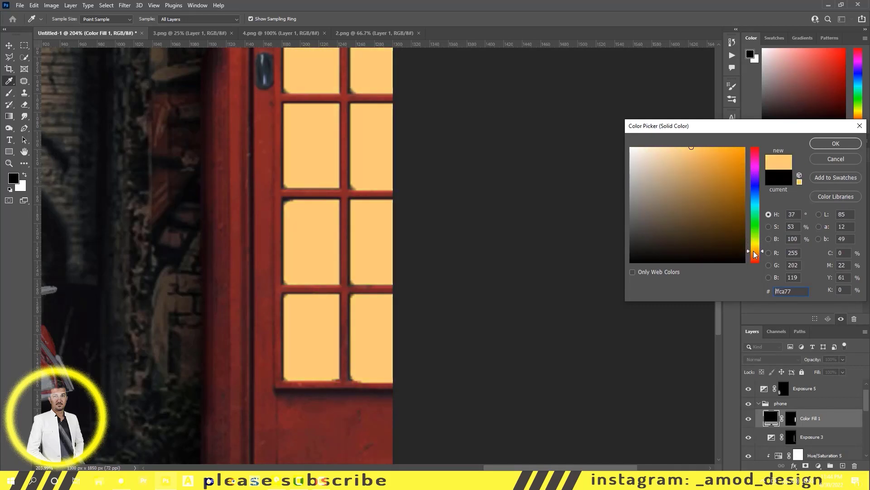
left_click(836, 143)
- Set the window fill's blend mode to Linear Dodge (Add)
key("w")
left_click(771, 359)
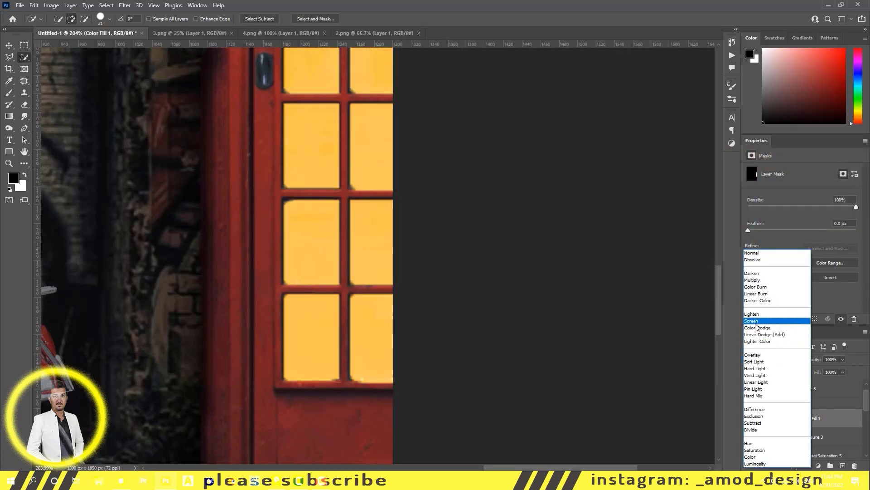
left_click(756, 336)
key("v")
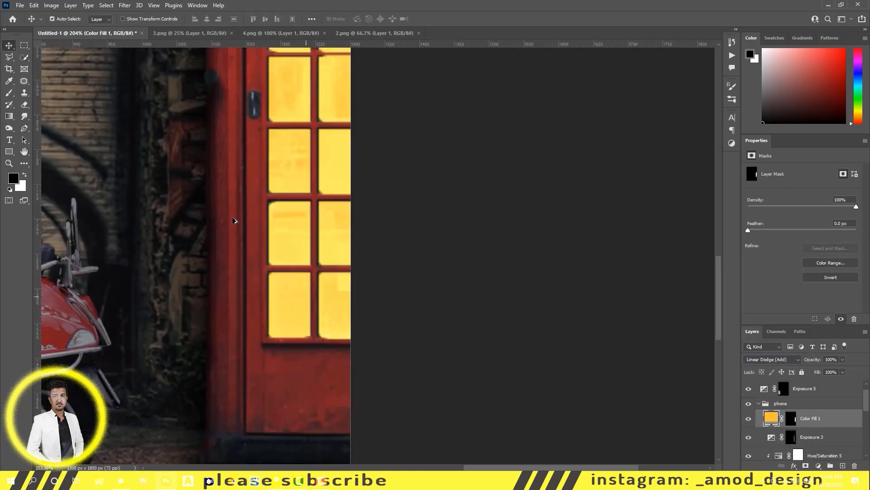
scroll(425, 295, "down", 5)
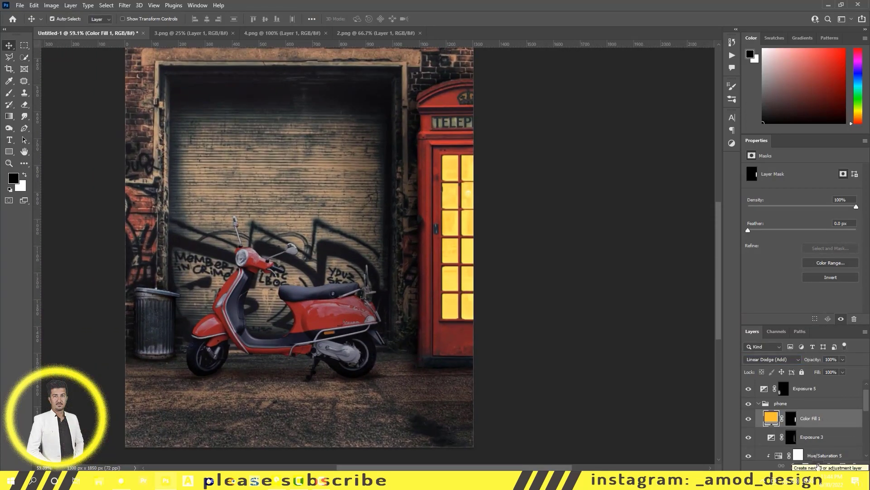
- Convert Color Fill 1 to a smart object and apply a Gaussian Blur
left_click(125, 5)
left_click(258, 159)
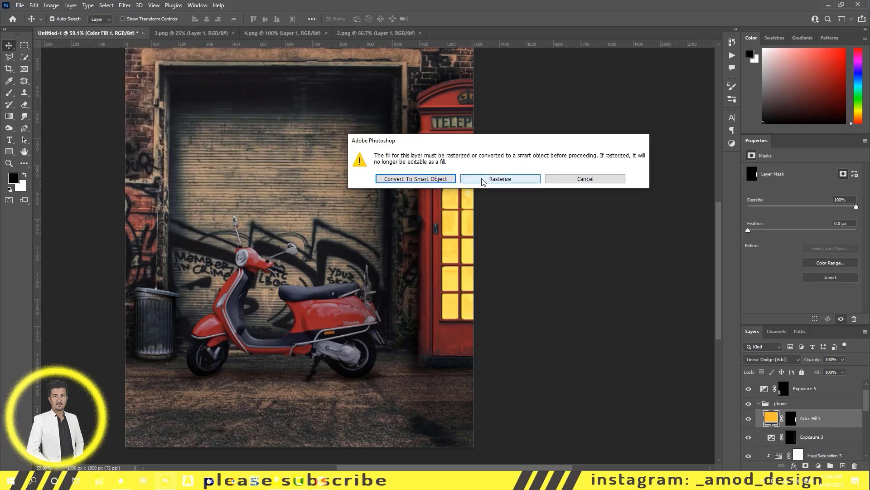
left_click(415, 180)
left_click(677, 104)
- Add a second yellow-orange Solid Color layer in Screen blend mode
left_click(818, 466)
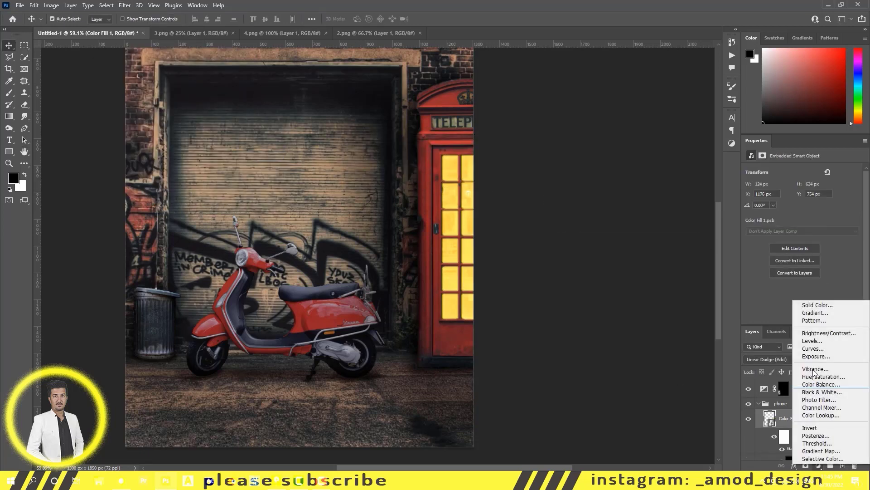
left_click(812, 306)
left_click(757, 249)
left_click(712, 149)
left_click(835, 144)
left_click(772, 359)
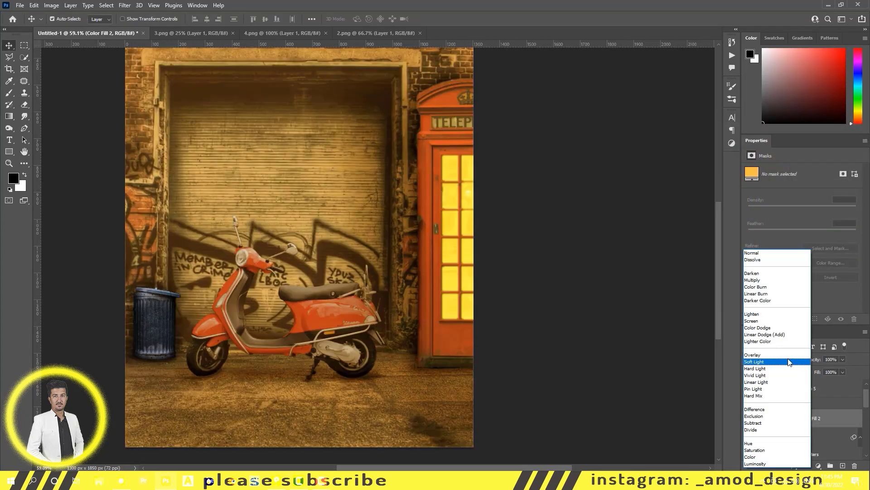
left_click(772, 336)
- Invert the glow layer's mask and paint white glow around the lower phone booth with a soft brush
left_click(791, 418)
key("ctrl+i")
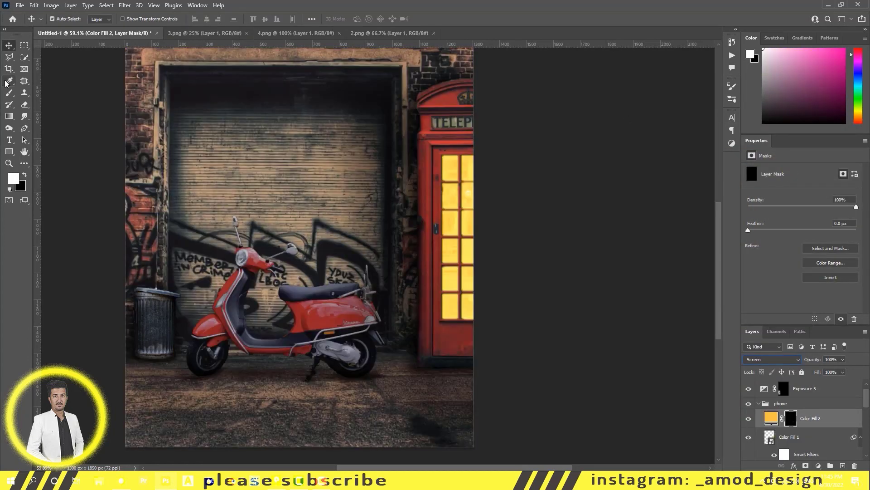
key("b")
key("x")
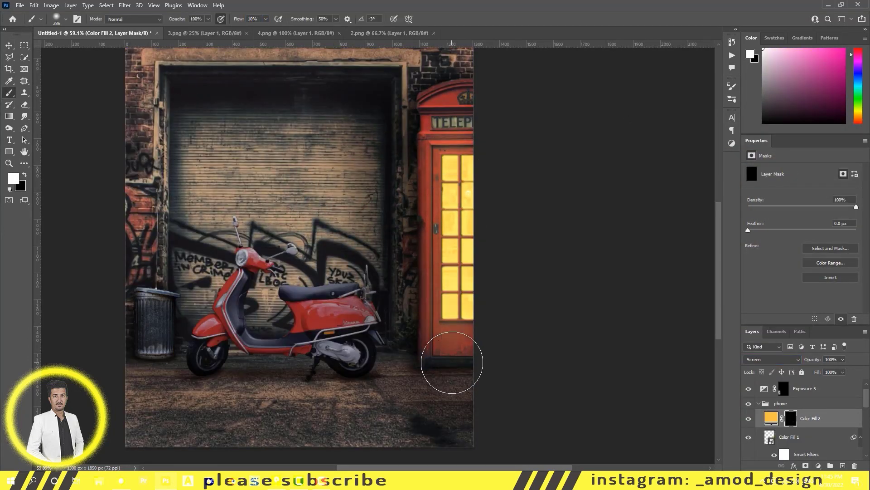
mouse_move(446, 230)
left_mouse_down()
mouse_move(431, 229)
mouse_move(447, 141)
mouse_move(482, 144)
left_mouse_up()
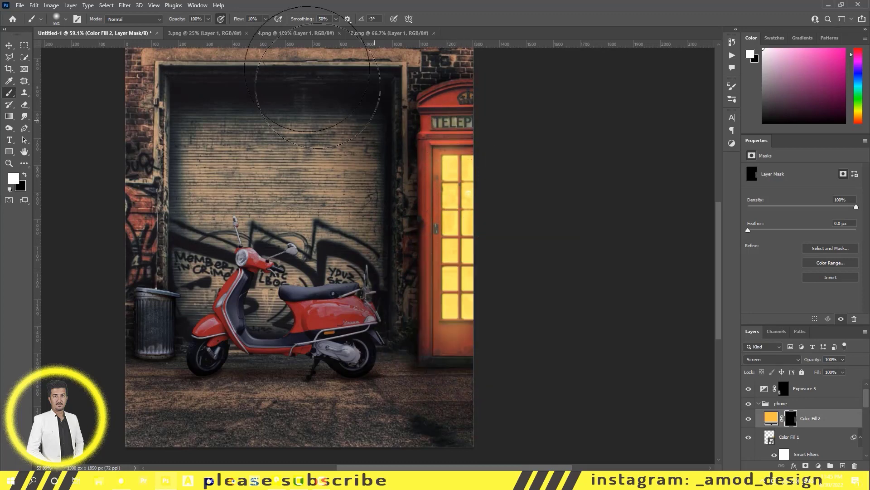
key("shift+0")
key("shift+7")
left_click_drag(453, 196, 448, 295)
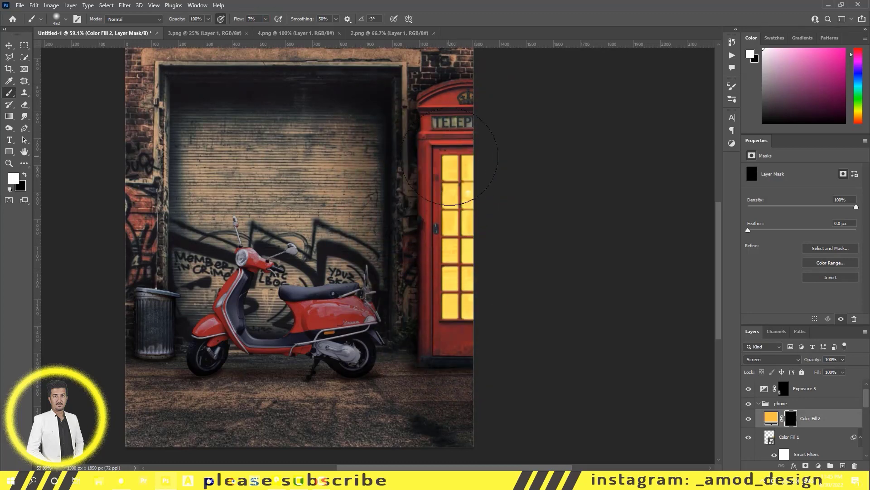
key("v")
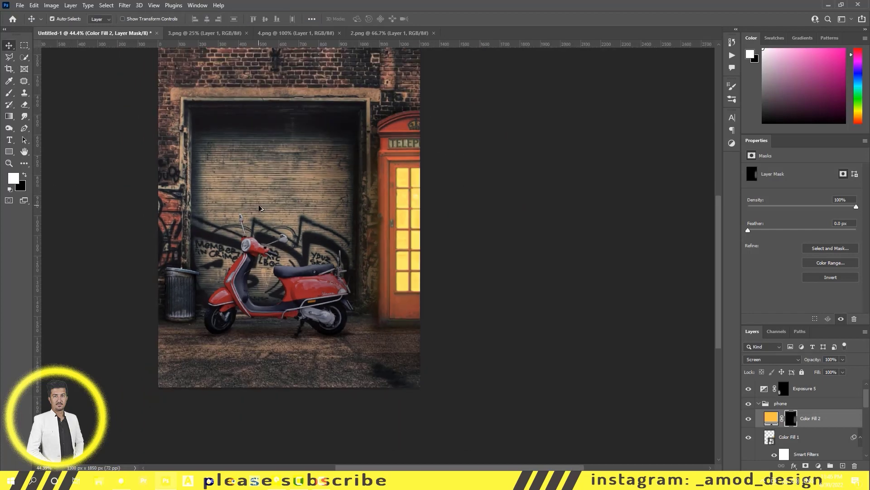
scroll(346, 243, "down", 3)
scroll(826, 419, "up", 1)
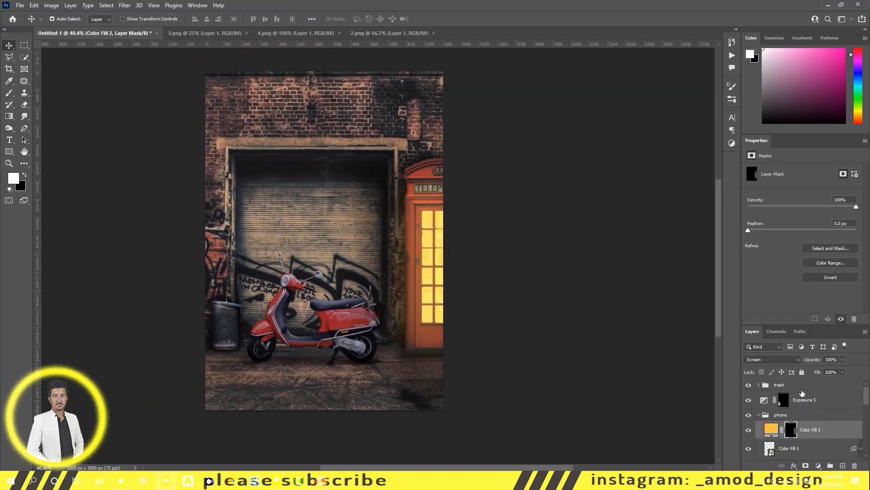
- Add a Moonlight Color Lookup in Overlay mode at about 58% opacity
key("alt+period")
left_click(818, 466)
left_click(816, 416)
left_click(819, 171)
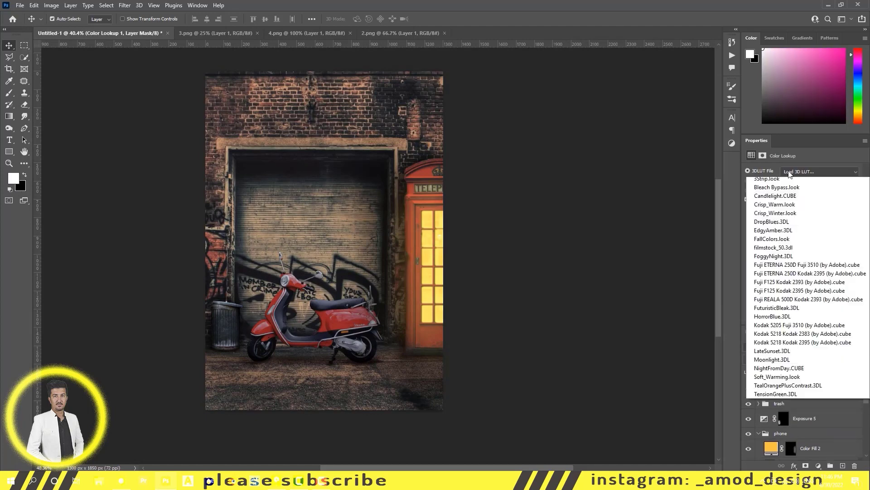
left_click(800, 402)
left_click(771, 359)
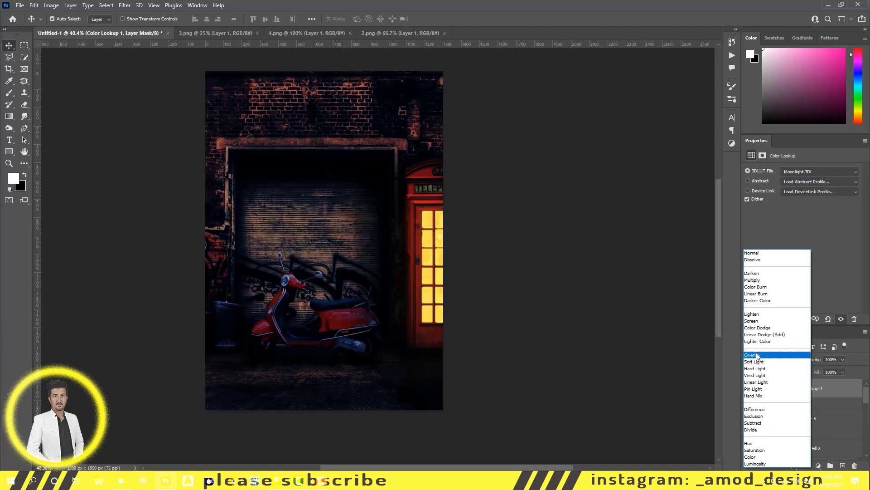
left_click(756, 356)
left_click(843, 359)
left_click_drag(839, 370, 828, 370)
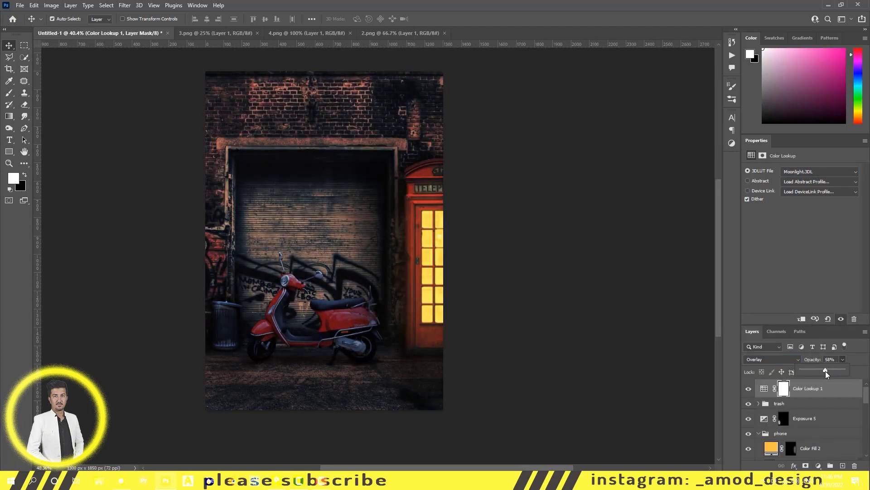
- Add a Photo Filter using Cooling Filter (80) at 32% density
left_click(818, 466)
left_click(816, 408)
left_click(814, 170)
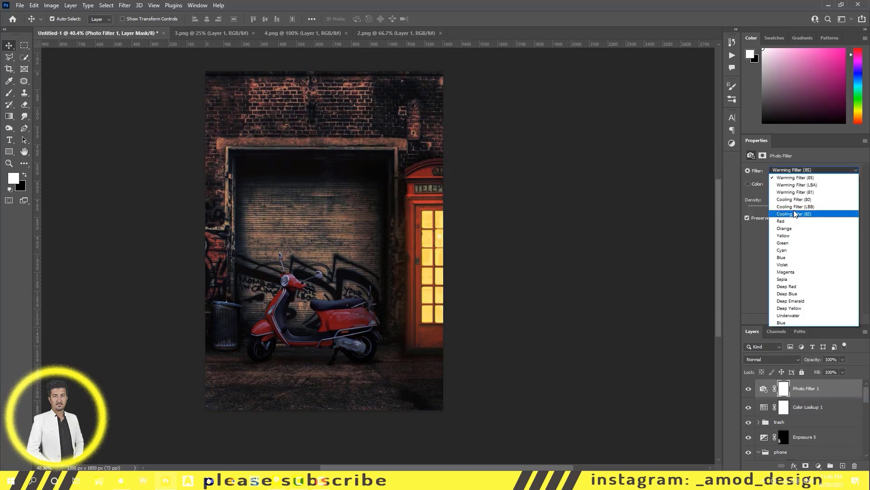
left_click(794, 199)
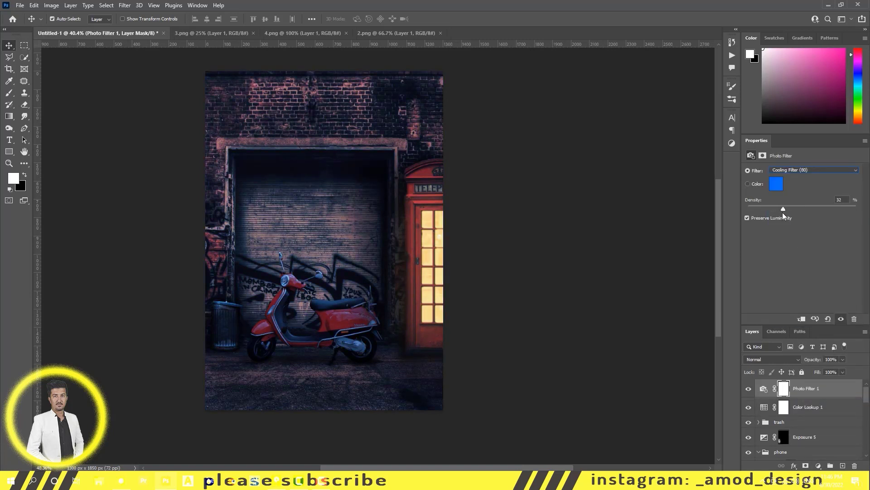
left_click(847, 386)
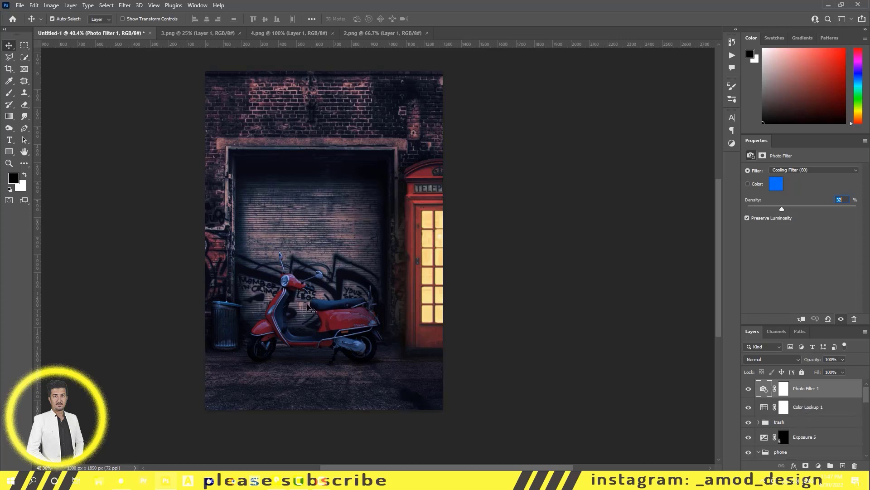
- Merge a stamped copy of all visible layers into a new Layer 6
scroll(836, 402, "down", 10)
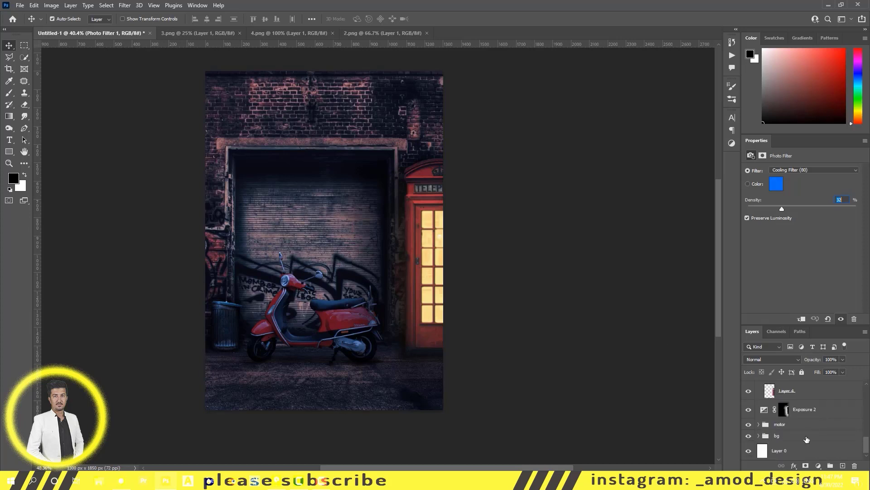
left_click(789, 440, "shift")
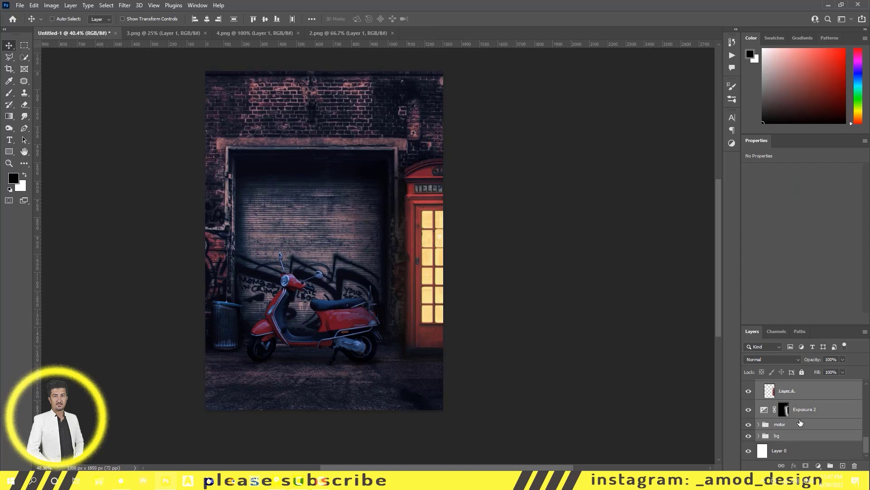
key("ctrl+shift+alt+e")
- Flip Layer 6 vertically and position it just below the scene
key("ctrl+t")
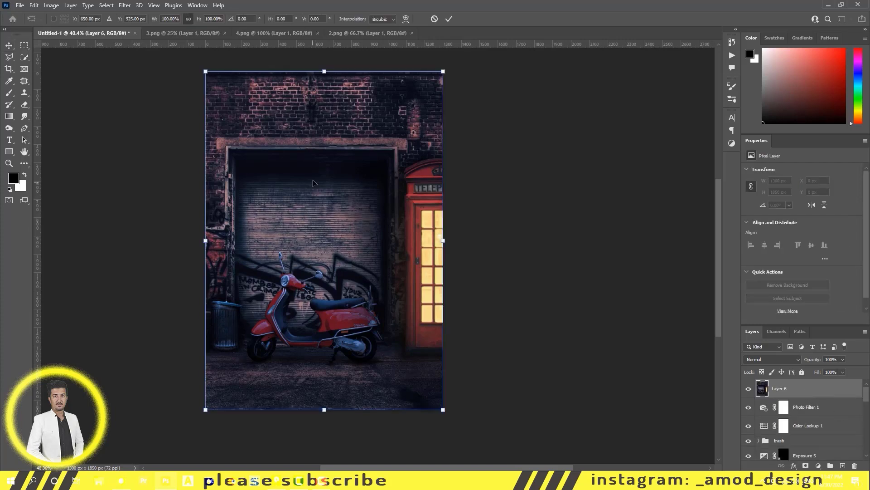
right_click(312, 167)
left_click(337, 356)
left_click_drag(335, 223, 336, 446)
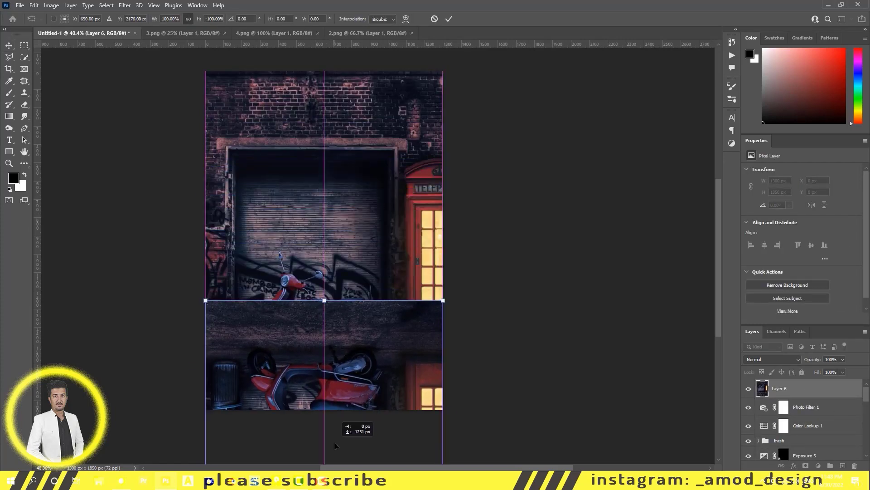
scroll(330, 259, "down", 2)
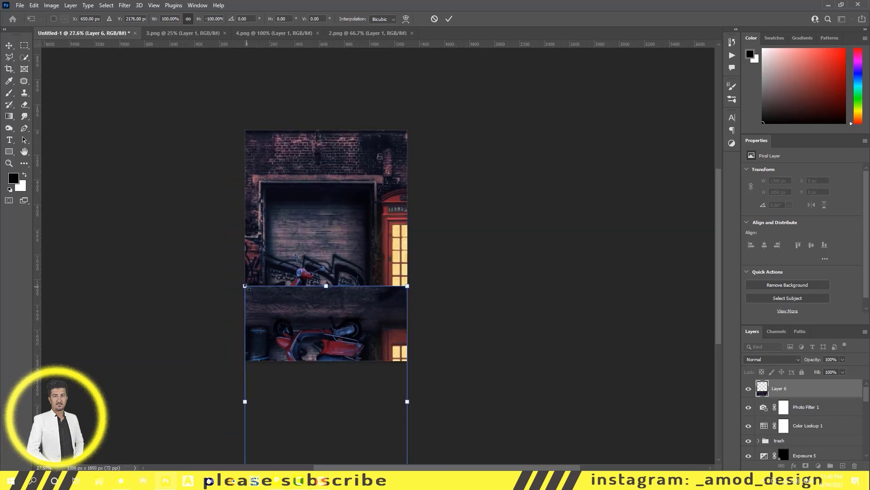
left_click_drag(306, 341, 305, 335)
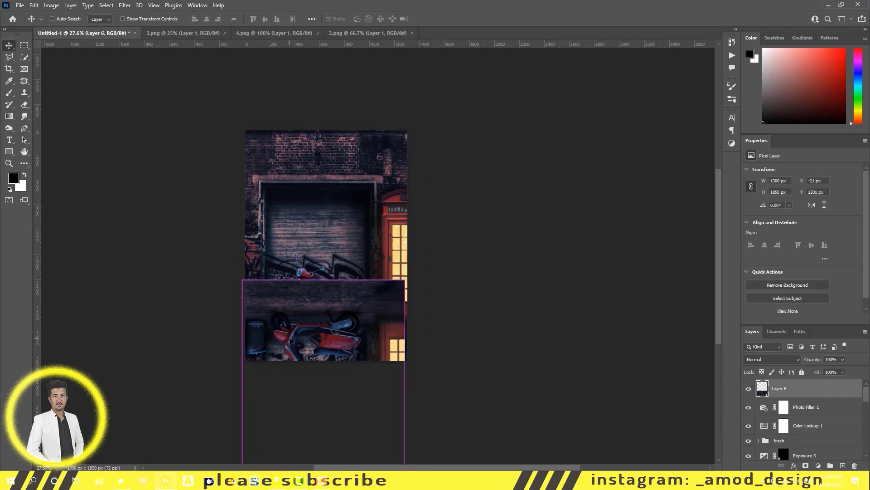
left_click_drag(306, 339, 306, 338)
key("Return")
- Reselect Layer 6 and move it back up over the canvas
scroll(433, 303, "down", 2)
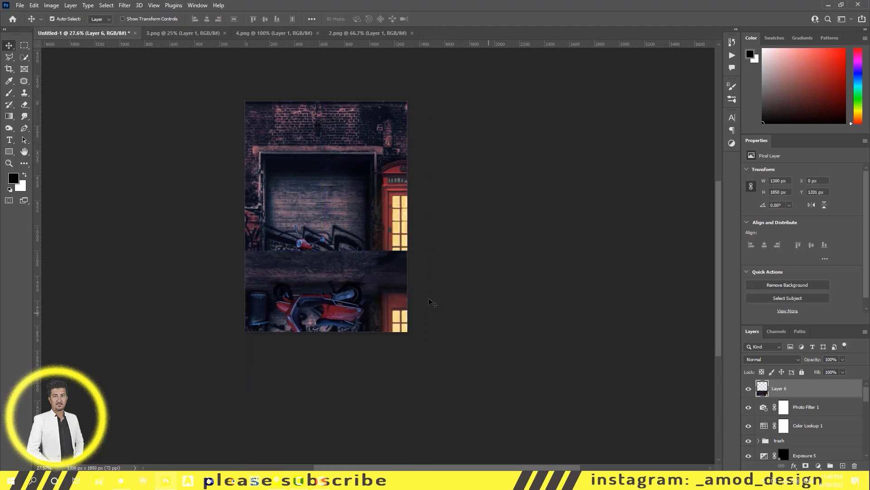
right_click(326, 281)
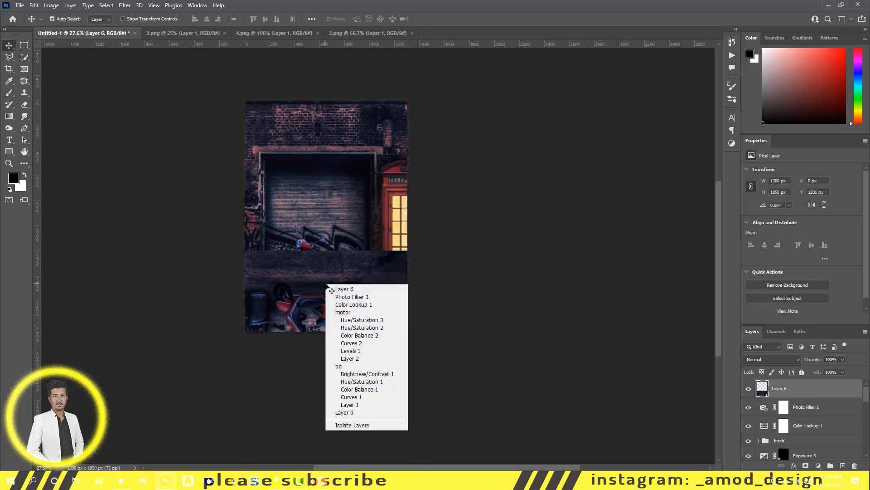
left_click(335, 286)
key("ctrl+t")
right_click(310, 277)
left_click(336, 463)
left_click_drag(328, 289, 327, 139)
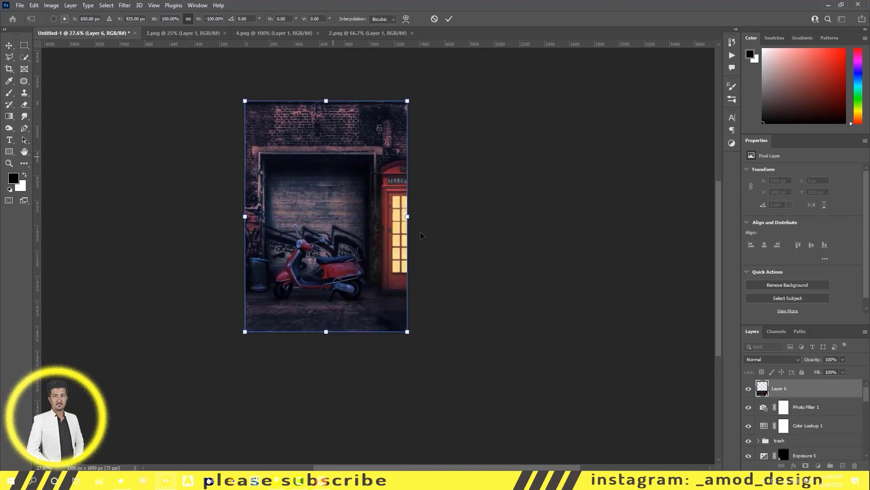
key("Return")
- Add a layer mask to Layer 6 and paint black to hide its top
left_click(806, 466)
key("b")
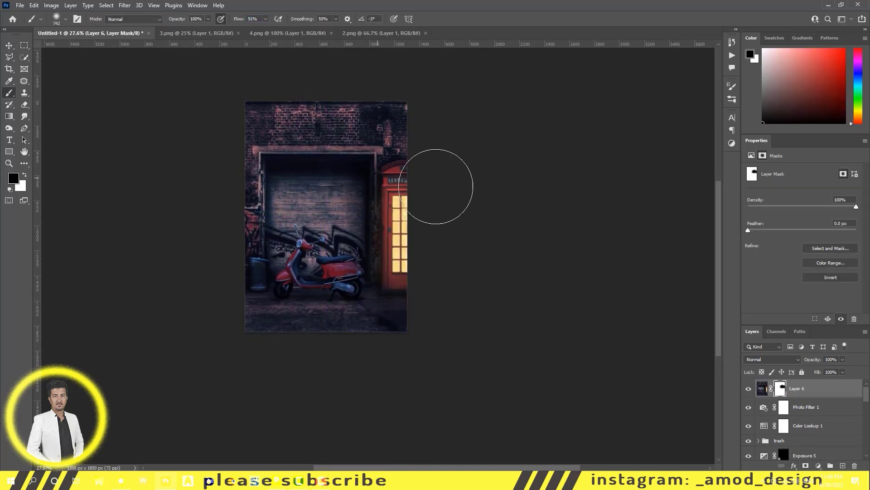
left_click_drag(172, 129, 346, 140)
right_click(327, 131)
key("Escape")
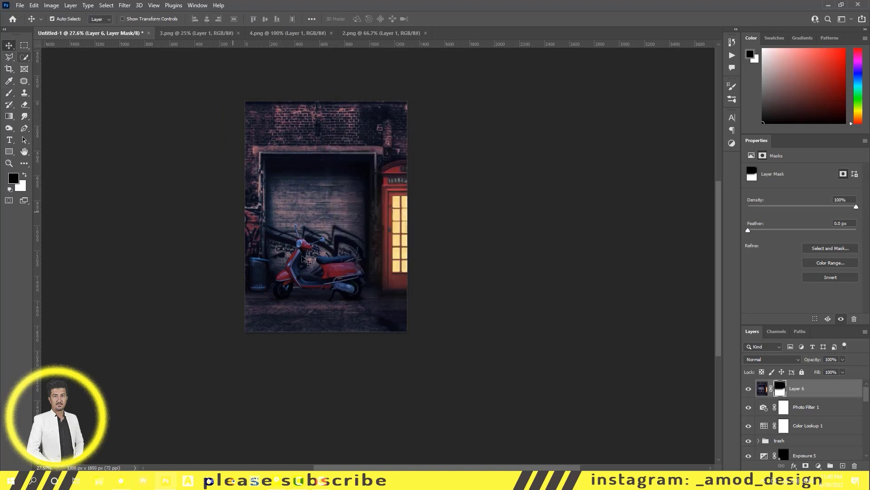
- Flip Layer 6's pixels vertically again and move them down under the scene
left_click(762, 388)
key("ctrl+t")
right_click(339, 247)
left_click(354, 419)
left_click_drag(321, 185, 317, 331)
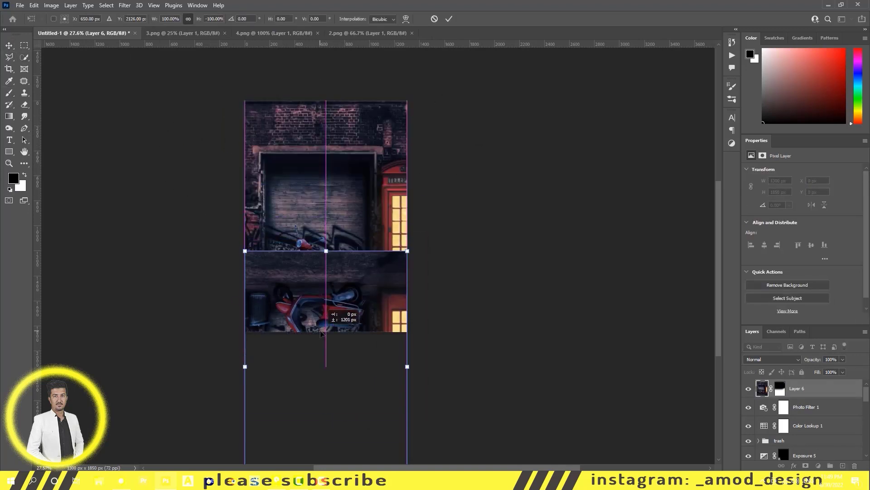
key("Return")
scroll(358, 286, "up", 3)
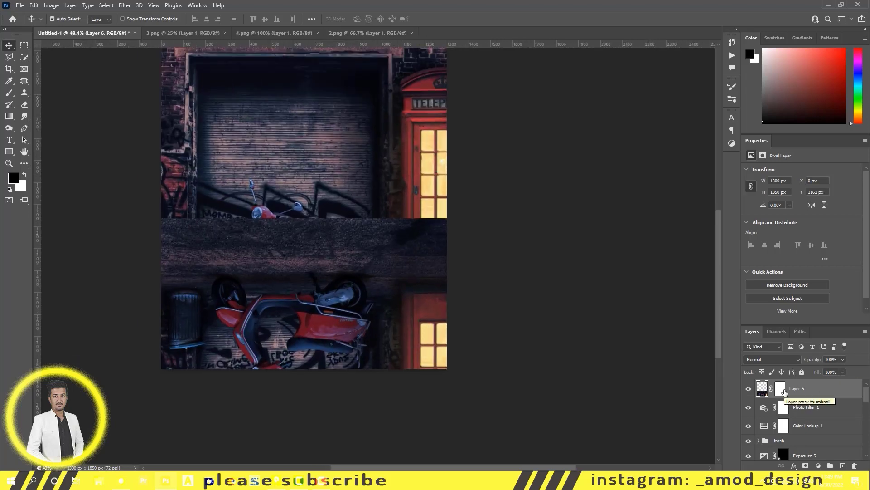
- Mask Layer 6 to reveal the scooter and trash can and fade the mirrored trash can
left_click(781, 391)
left_click(9, 93)
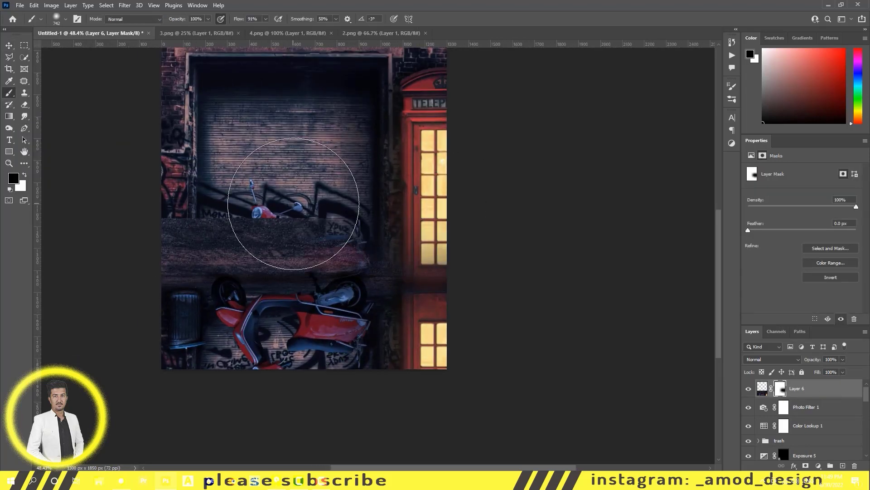
left_click_drag(291, 195, 132, 200)
left_click_drag(317, 254, 311, 272)
left_click_drag(204, 272, 179, 249)
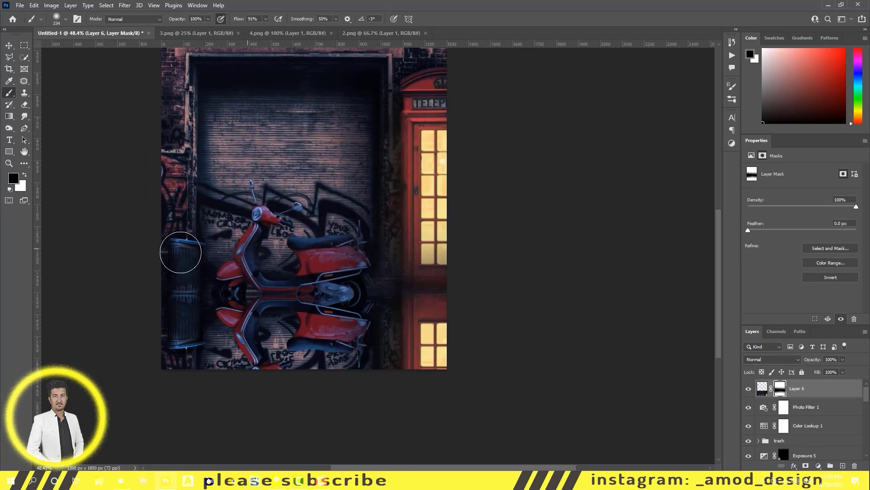
left_click_drag(271, 268, 349, 290)
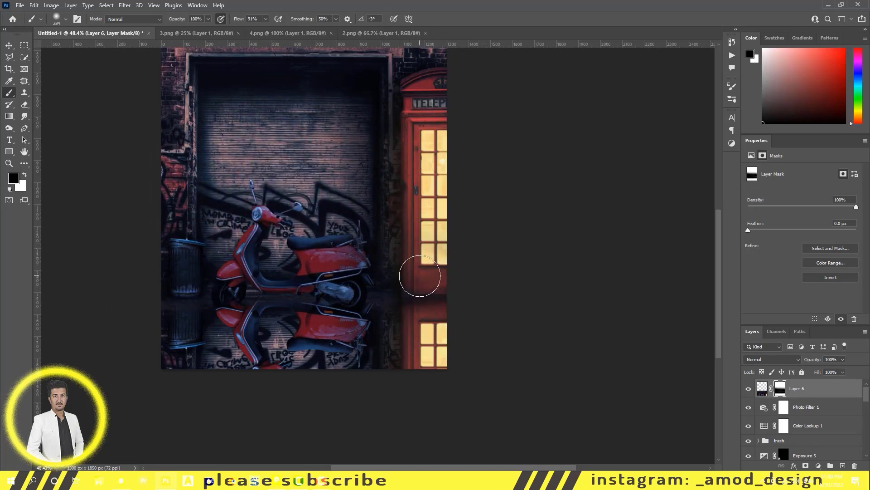
left_click_drag(236, 20, 234, 20)
left_click_drag(151, 359, 183, 332)
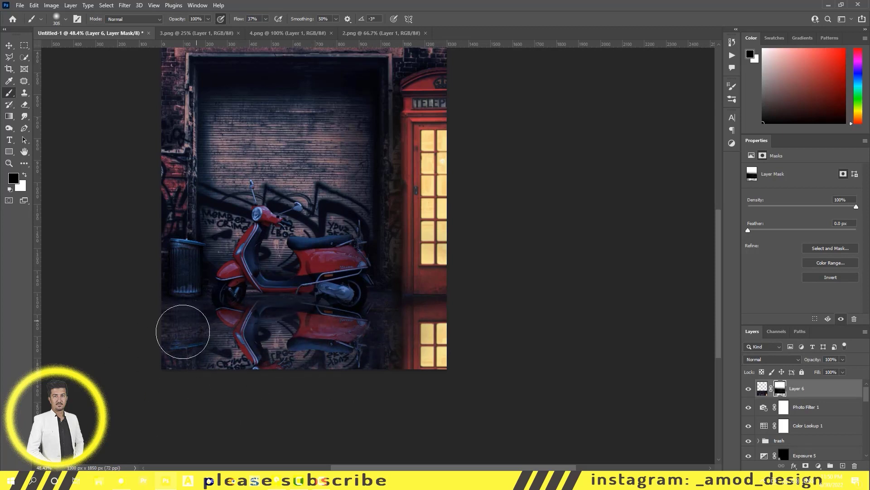
- Set white as foreground on Color Fill 2, reselect Layer 6 and add an empty rain layer
key("v")
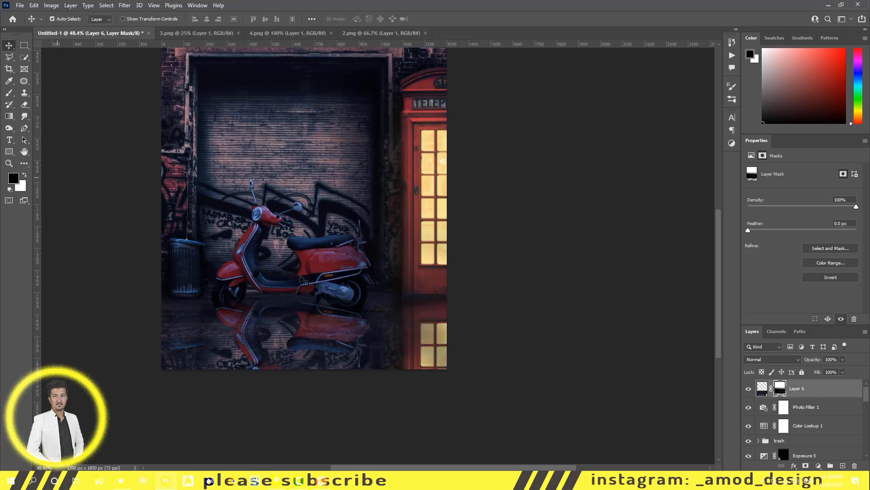
scroll(810, 415, "down", 3)
left_click(811, 429)
key("b")
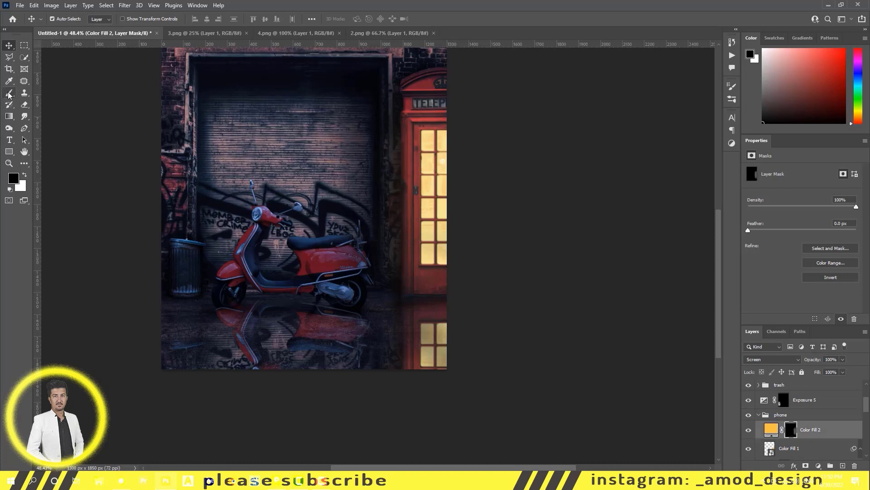
key("x")
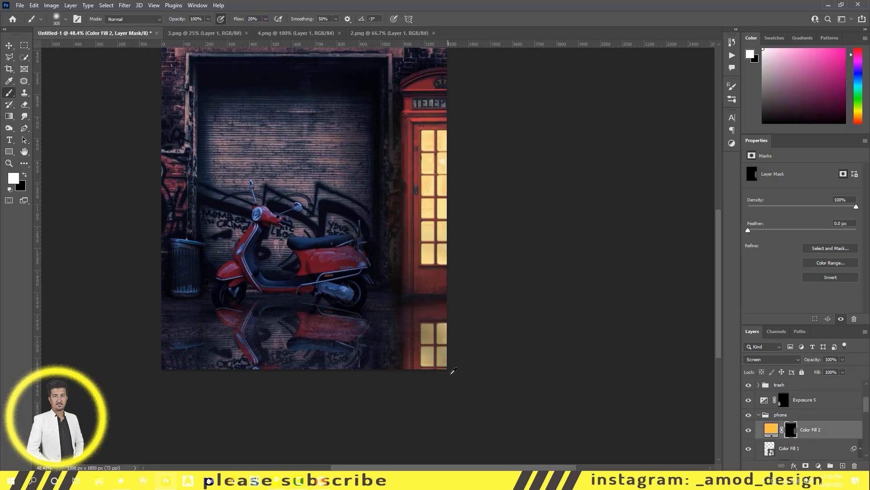
key("v")
scroll(807, 408, "up", 3)
left_click(812, 388)
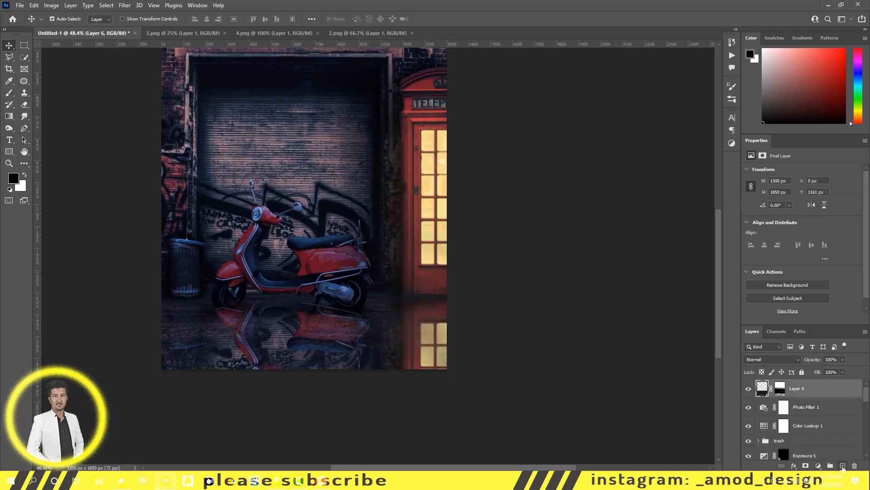
left_click(843, 467)
- Choose a white WG Rain Shower brush from the brush presets
scroll(318, 226, "down", 1)
left_click(9, 92)
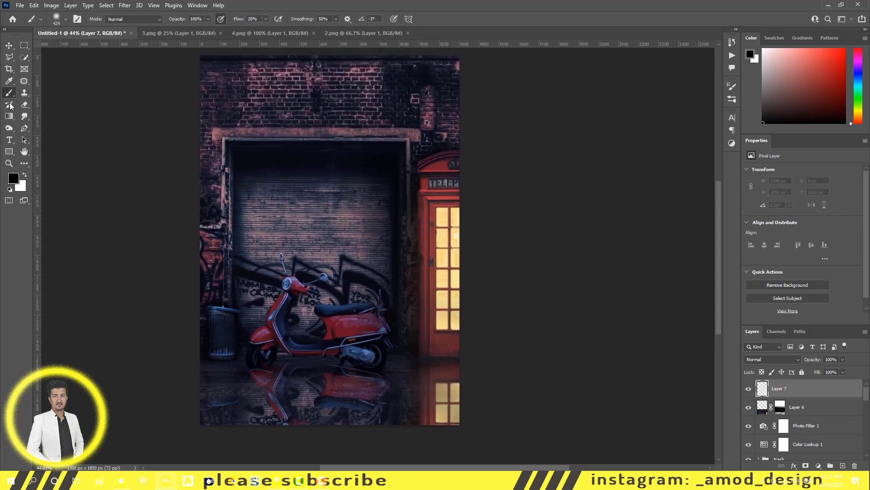
left_click(25, 175)
right_click(340, 173)
scroll(348, 293, "down", 3)
scroll(348, 294, "down", 2)
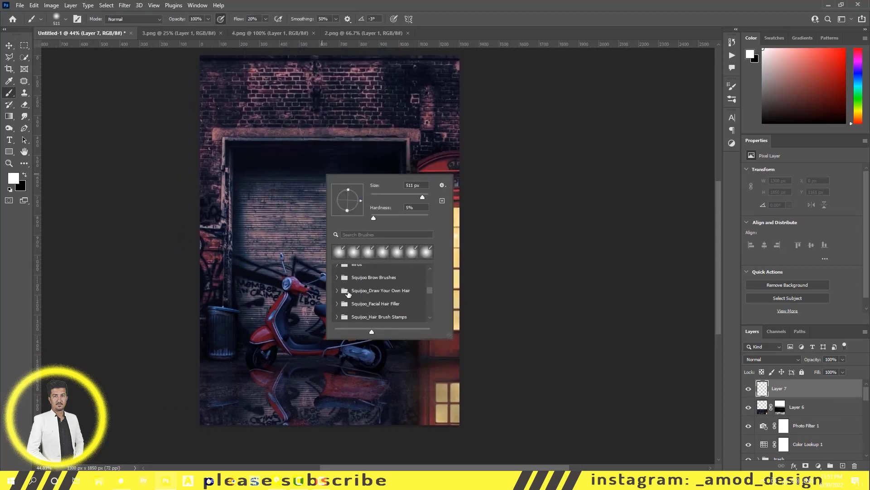
scroll(349, 295, "down", 2)
scroll(358, 303, "down", 2)
scroll(385, 311, "down", 2)
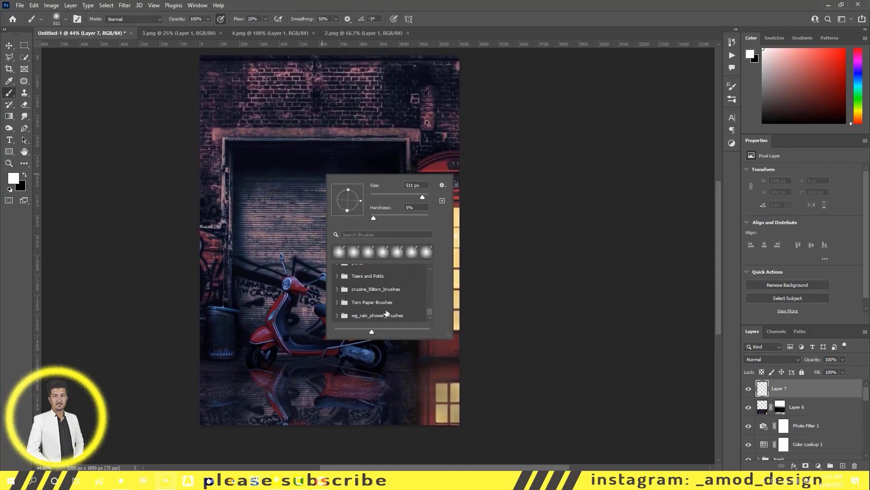
left_click(337, 315)
left_click(384, 308)
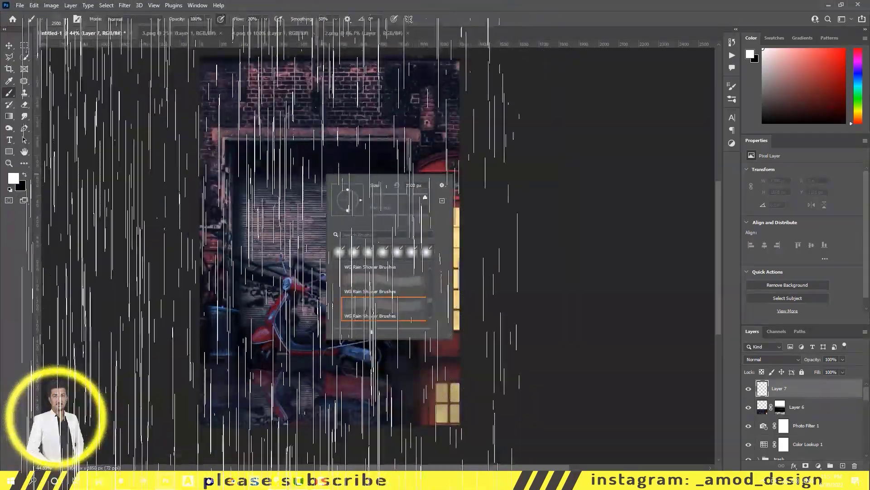
scroll(394, 316, "down", 2)
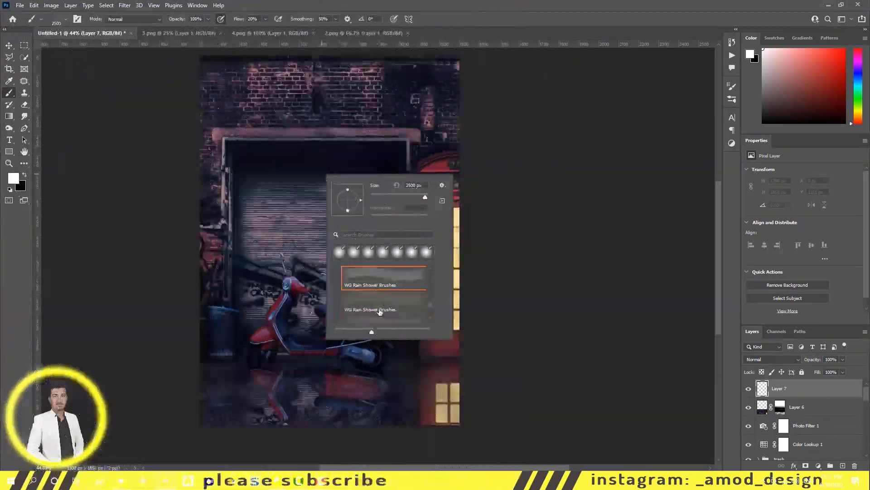
double_click(379, 312)
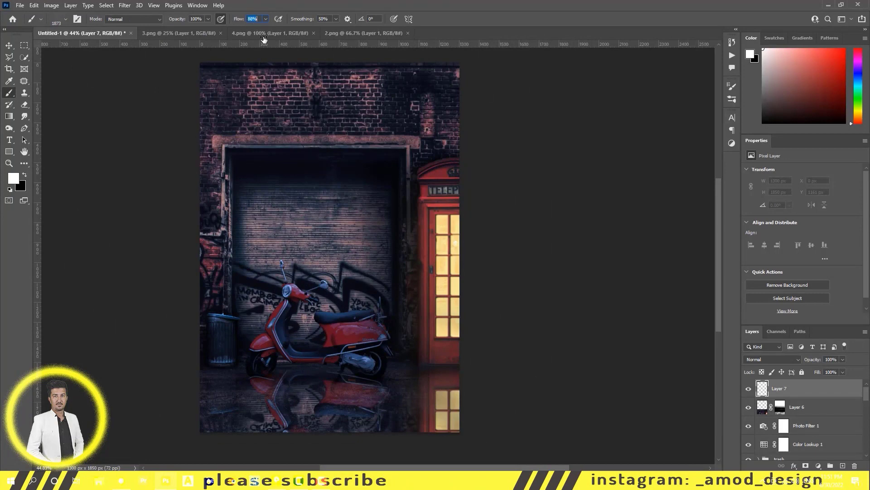
- Stamp rain at 78 flow, undo, then restamp fainter rain at 56% flow
type("78")
key("Return")
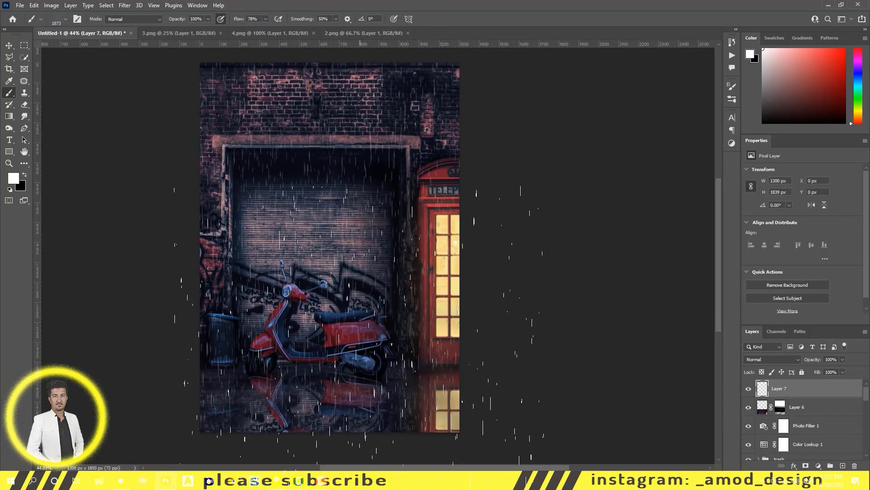
scroll(344, 277, "down", 2)
right_click(345, 277)
left_click(323, 267)
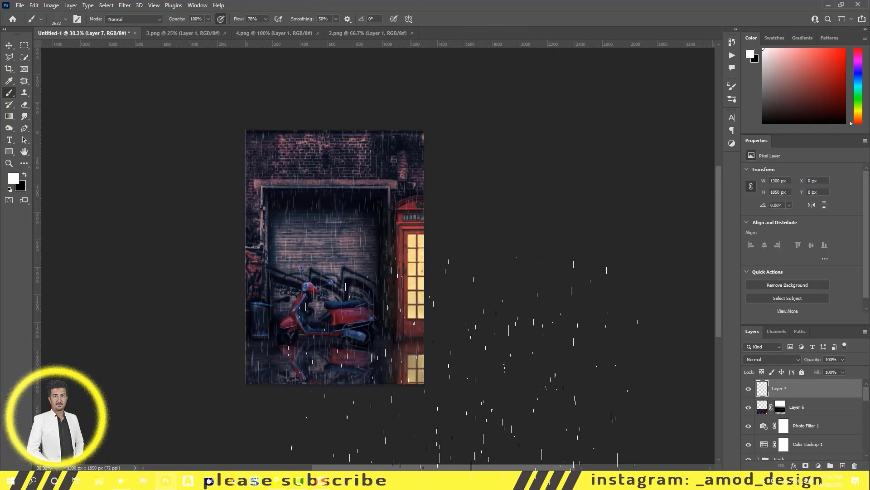
key("ctrl+z")
left_click_drag(239, 19, 228, 24)
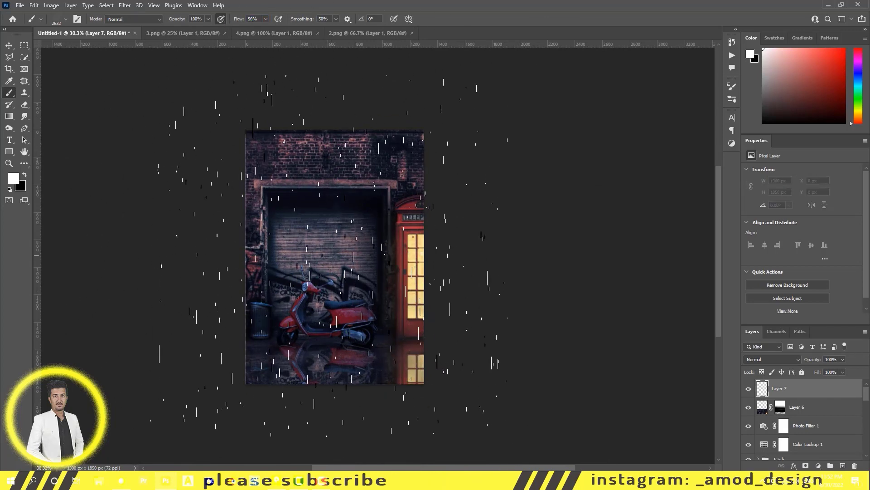
left_click(408, 263)
scroll(408, 263, "up", 1)
- Apply a Motion Blur of angle 0 and distance 4 to the rain on Layer 7
key("v")
left_click(125, 5)
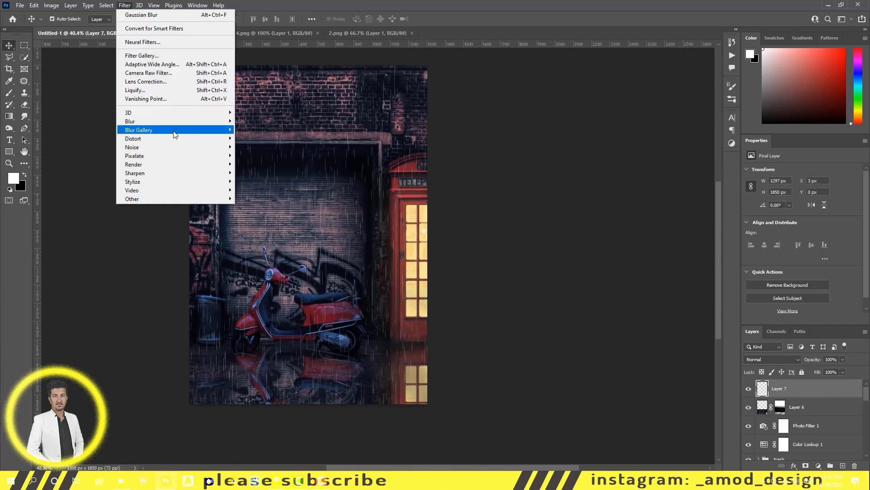
left_click(262, 173)
left_click_drag(519, 224, 520, 223)
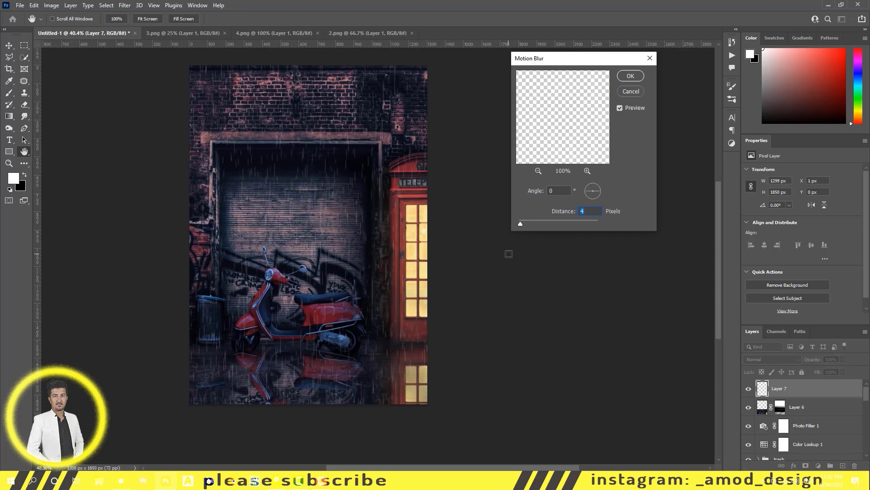
left_click(630, 76)
- Hide rain Layer 7 and select the flipped reflection layer
left_click(749, 389)
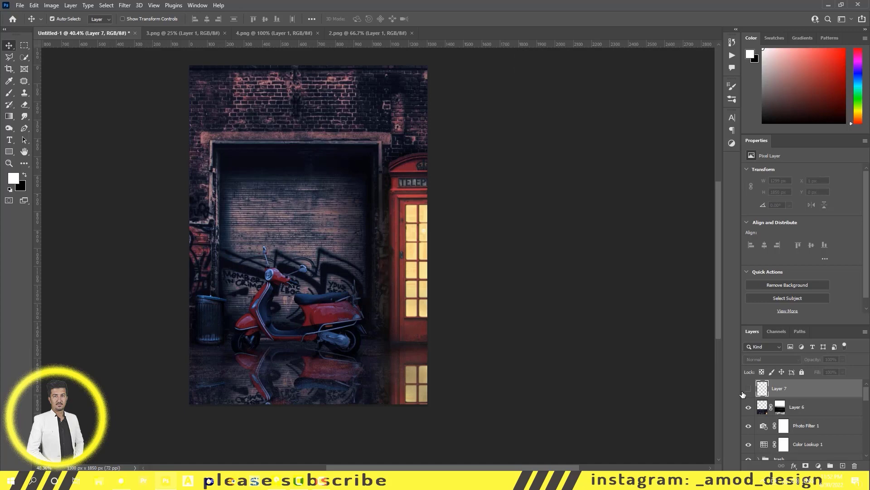
left_click(766, 408)
left_click(125, 5)
- Forward-warp the reflected scooter, fender, seat and phone booth door in Liquify
left_click(163, 99)
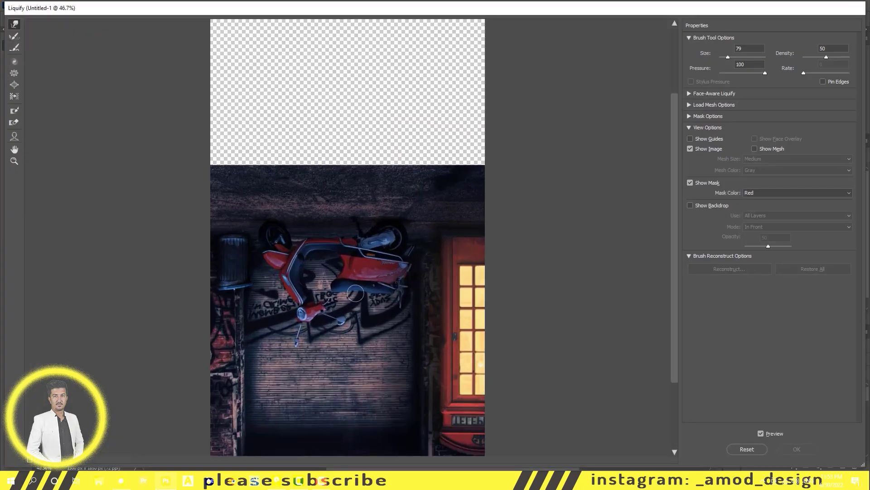
key("ctrl+plus")
key("bracketright")
key("bracketright")
key("bracketright")
left_click_drag(383, 279, 377, 255)
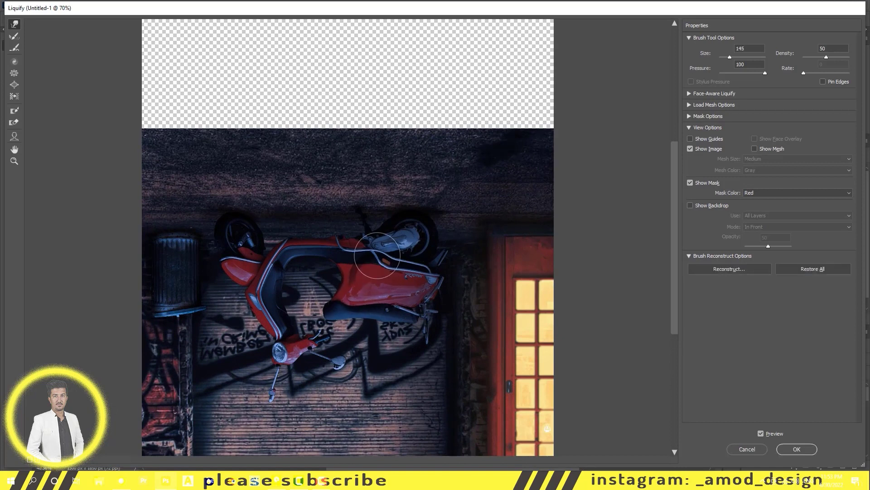
left_click_drag(528, 324, 489, 334)
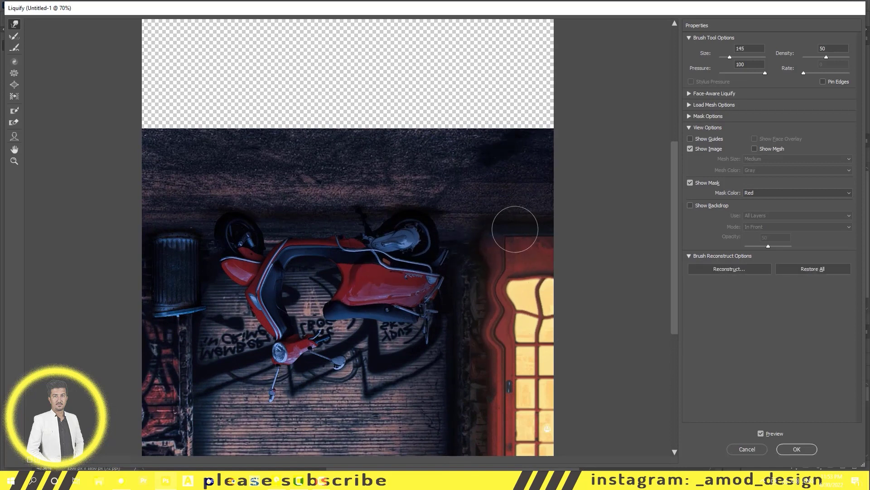
left_click_drag(267, 247, 225, 252)
key("bracketleft")
key("bracketleft")
key("bracketleft")
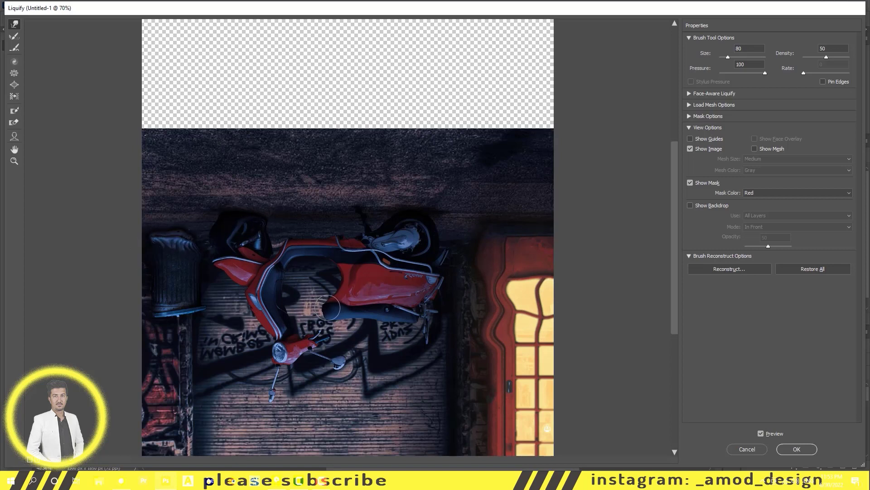
mouse_move(327, 307)
left_mouse_down()
mouse_move(358, 326)
mouse_move(336, 272)
mouse_move(290, 277)
mouse_move(248, 303)
left_mouse_up()
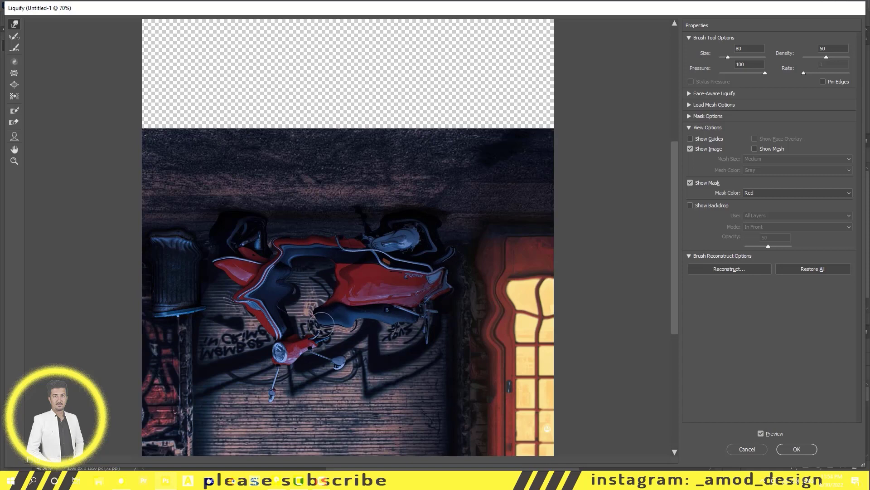
left_click(794, 449)
- Show the rain layer and ready a large, low-flow soft black brush on Layer 6's mask
left_click(749, 389)
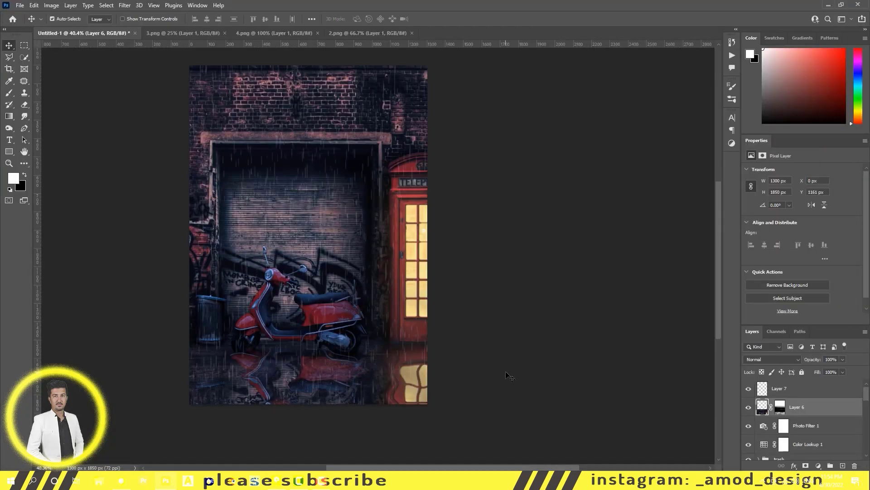
left_click(780, 410)
key("b")
key("x")
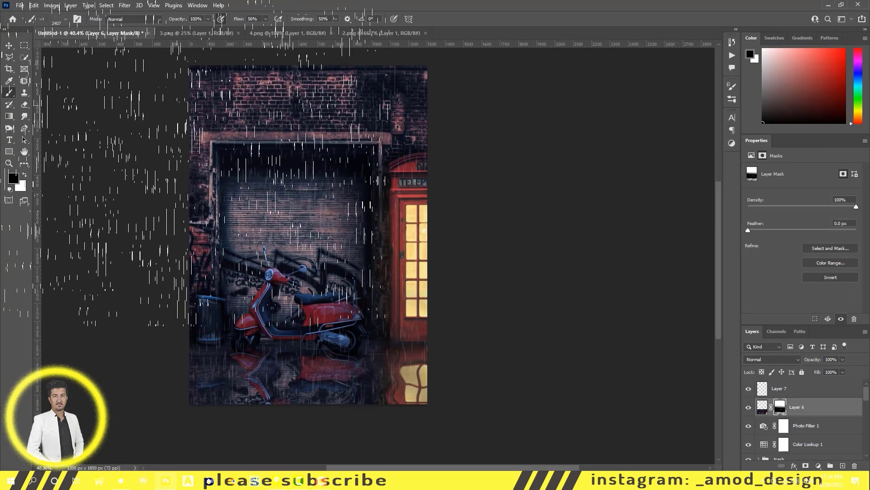
right_click(252, 192)
key("shift+1")
key("shift+2")
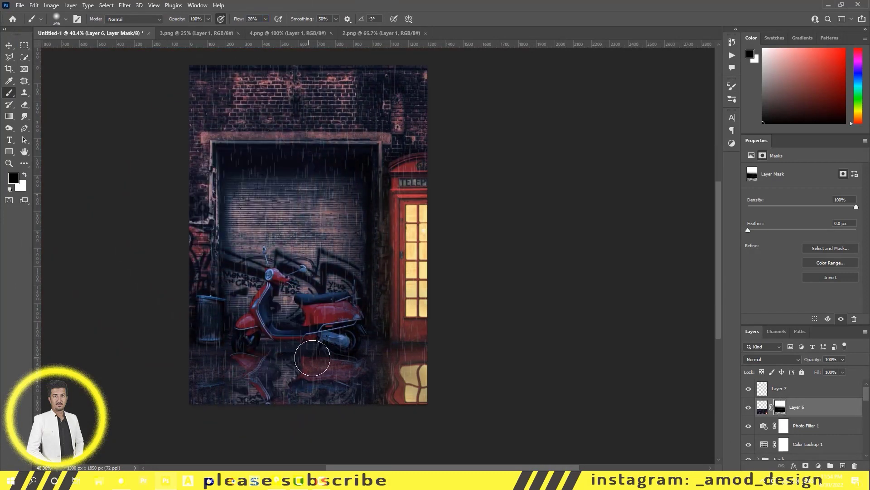
key("v")
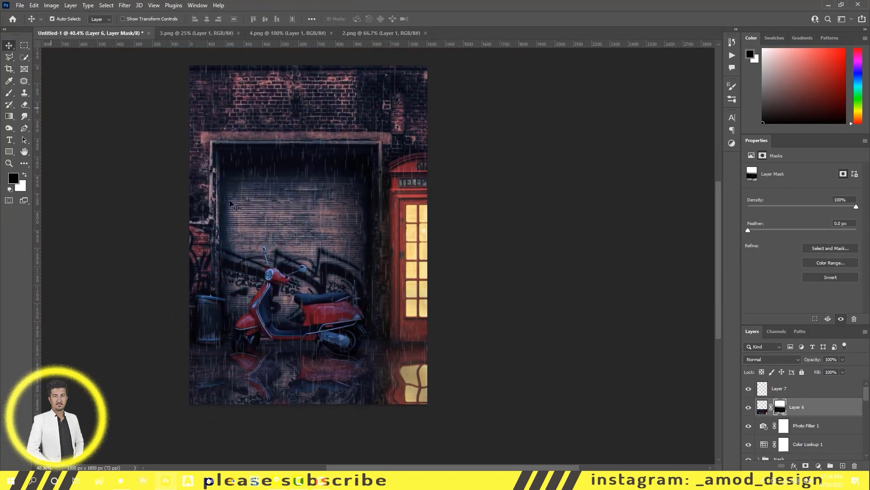
left_click_drag(431, 322, 450, 326)
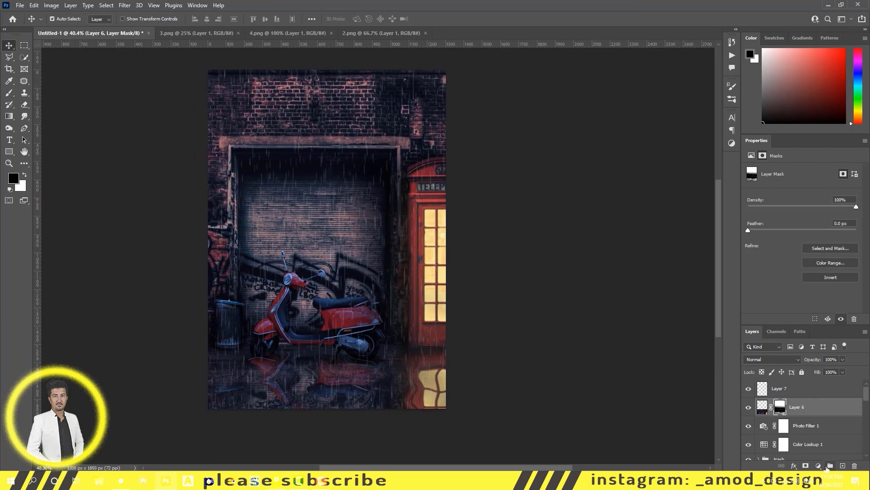
- Add a Color Lookup adjustment using Moonlight.3DL, lowered to about 30% opacity
left_click(818, 466)
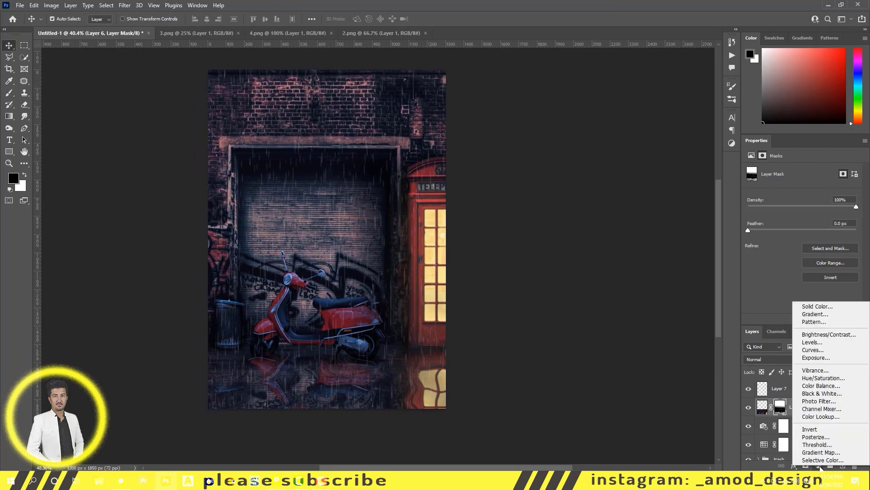
left_click(821, 416)
left_click(818, 171)
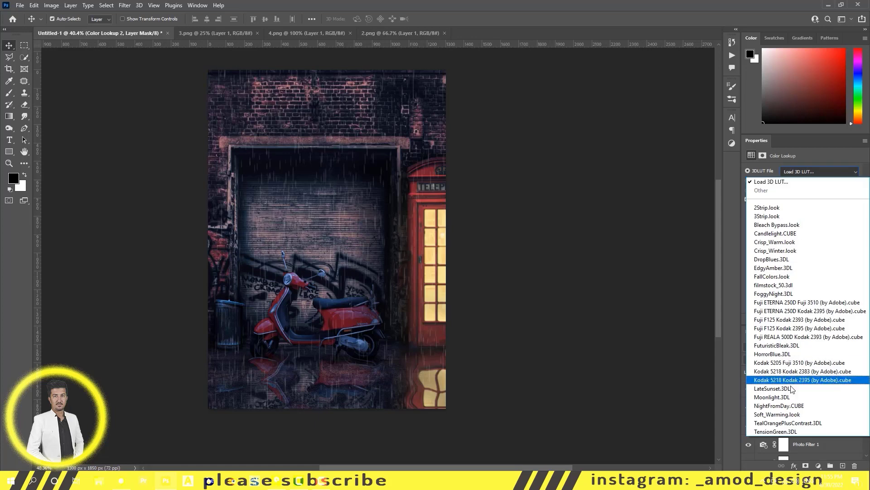
left_click(787, 397)
left_click_drag(835, 372, 813, 370)
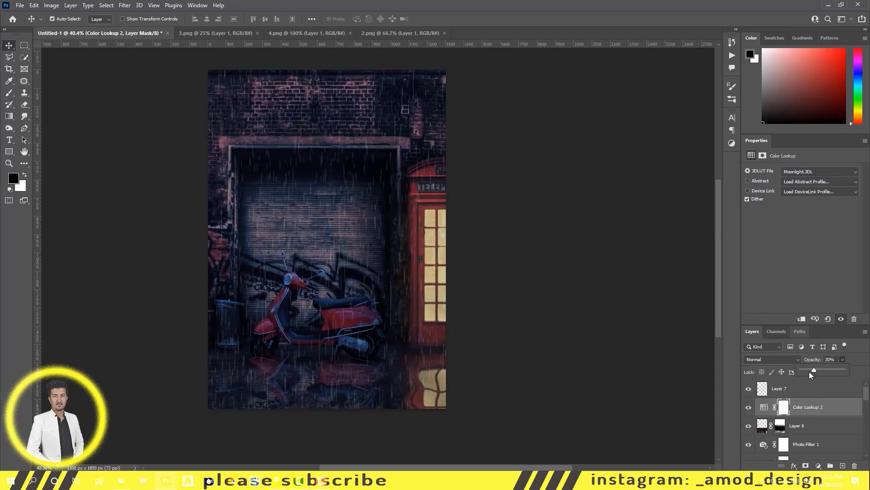
left_click(823, 420)
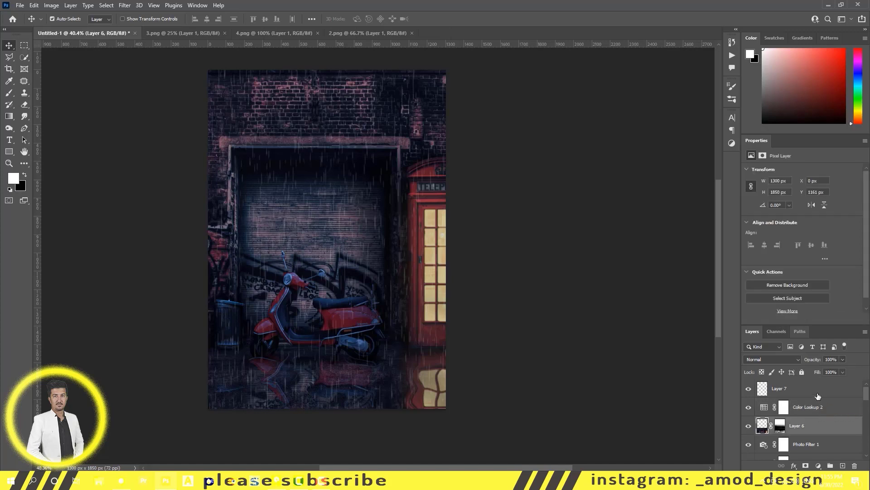
left_click(819, 406)
left_click(818, 466)
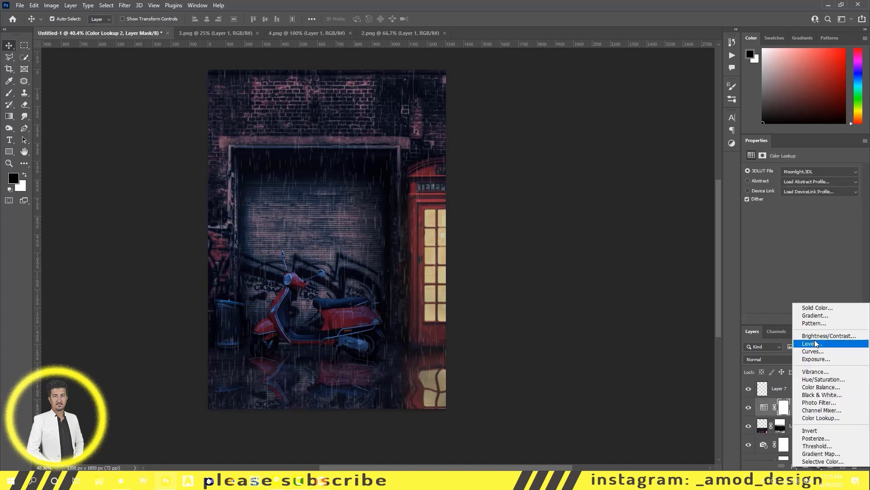
- Add a cyan Solid Color fill in Linear Dodge (Add) with an inverted black mask
left_click(817, 307)
left_click(741, 149)
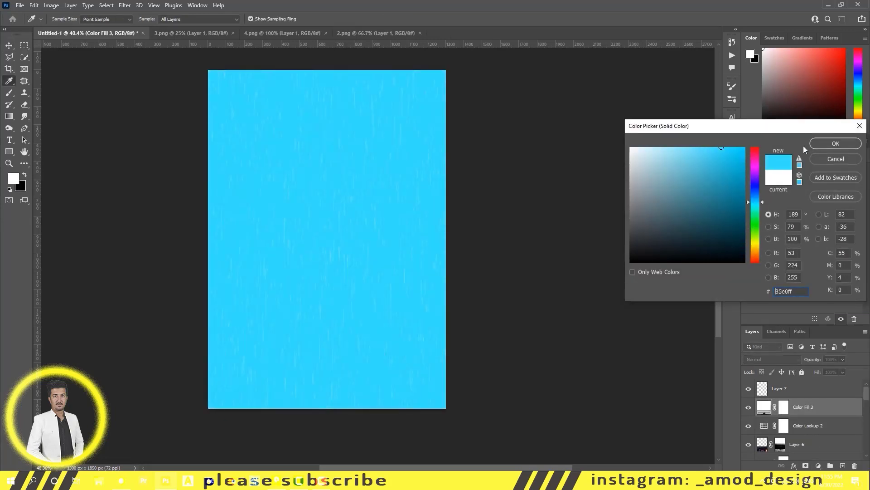
left_click(836, 142)
left_click(766, 359)
left_click(764, 334)
key("ctrl+i")
type("b")
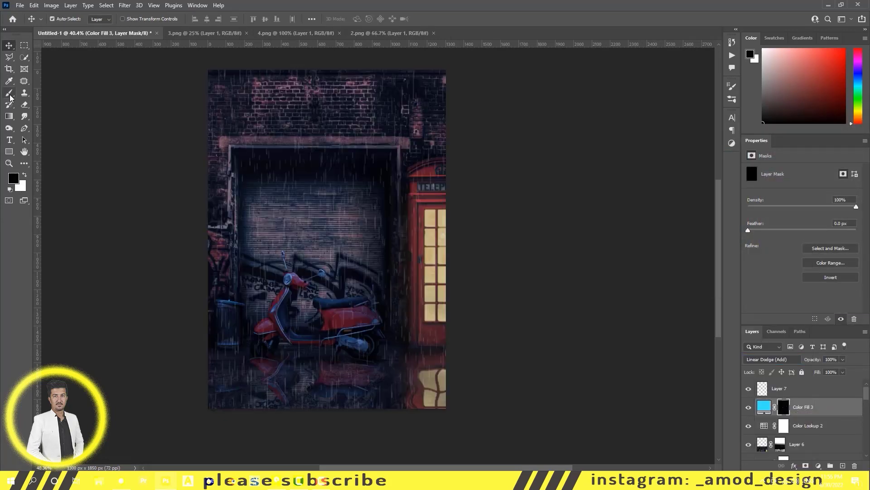
type("12")
scroll(342, 299, "up", 10)
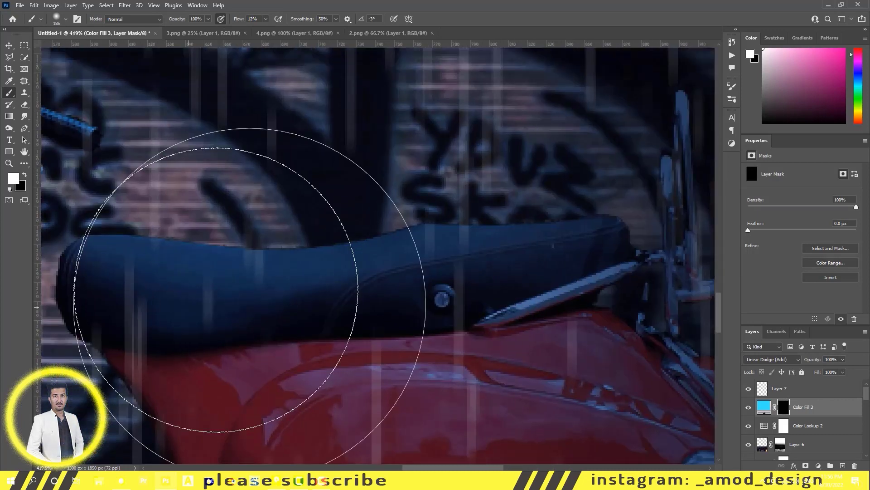
- Paint cyan rim light along the scooter seat and front body edges
mouse_move(594, 220)
left_mouse_down()
mouse_move(286, 250)
mouse_move(111, 239)
mouse_move(65, 249)
left_mouse_up()
left_click_drag(422, 228, 326, 252)
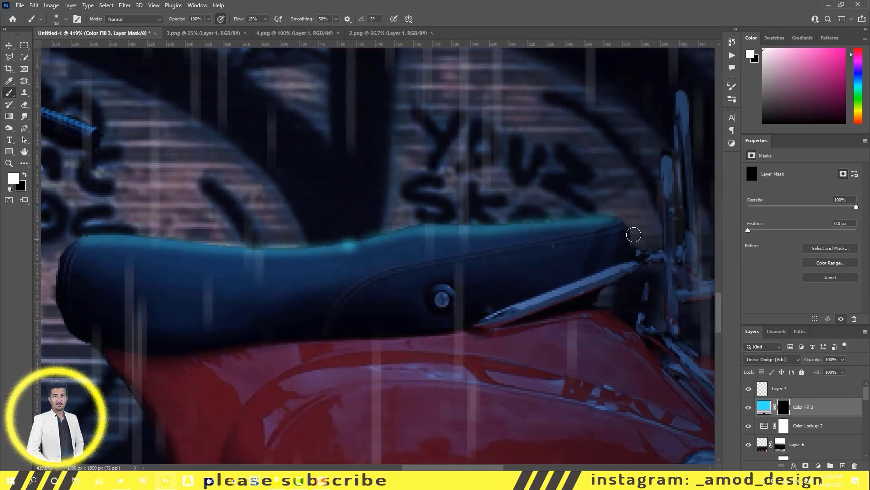
scroll(678, 132, "up", 5)
scroll(451, 227, "left", 5)
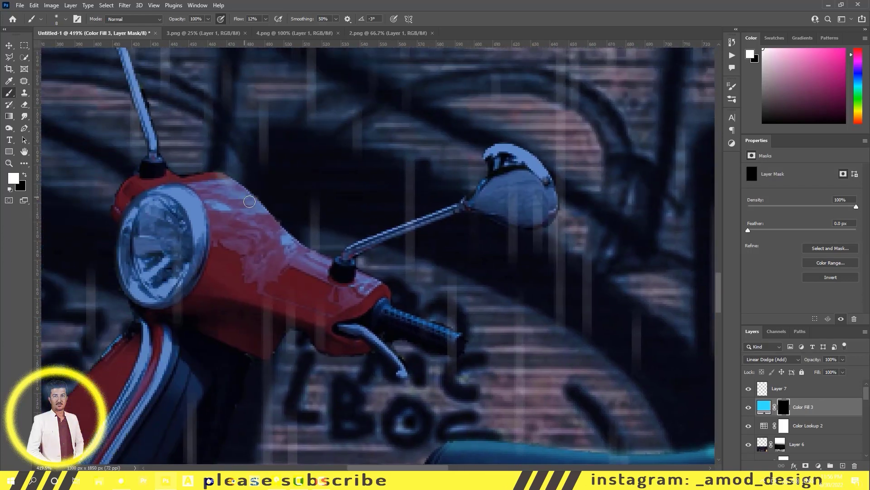
left_click_drag(250, 201, 386, 294)
mouse_move(227, 179)
left_mouse_down()
mouse_move(118, 196)
mouse_move(152, 214)
left_mouse_up()
- Paint cyan glow along the phone booth arch and trash-can lid
scroll(240, 219, "down", 5)
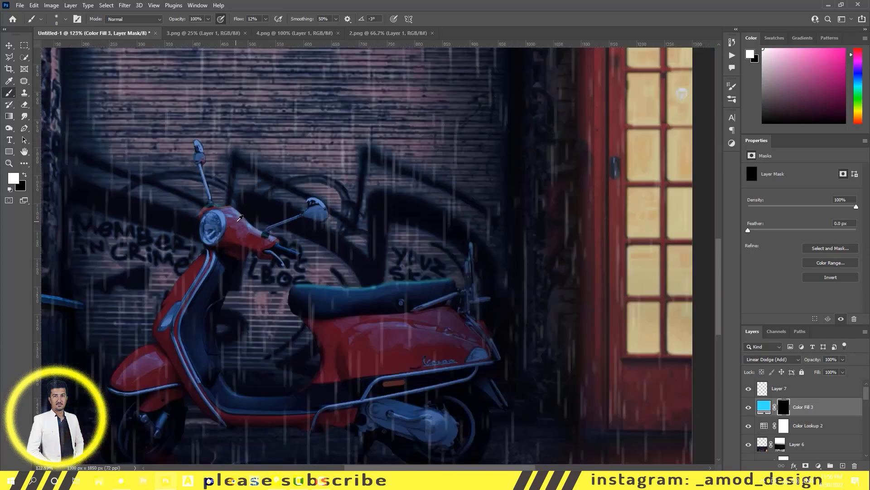
scroll(240, 218, "down", 2)
scroll(407, 199, "up", 4)
scroll(438, 209, "up", 2)
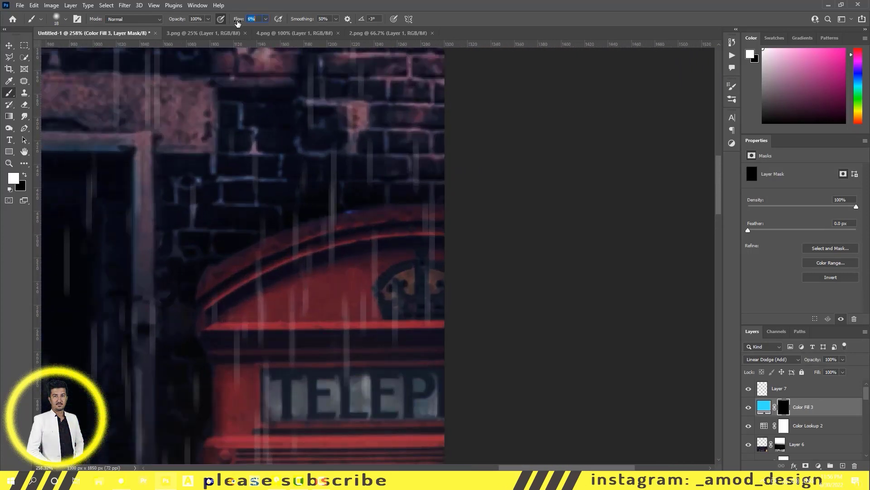
mouse_move(449, 211)
left_mouse_down()
mouse_move(388, 204)
mouse_move(237, 252)
mouse_move(204, 290)
left_mouse_up()
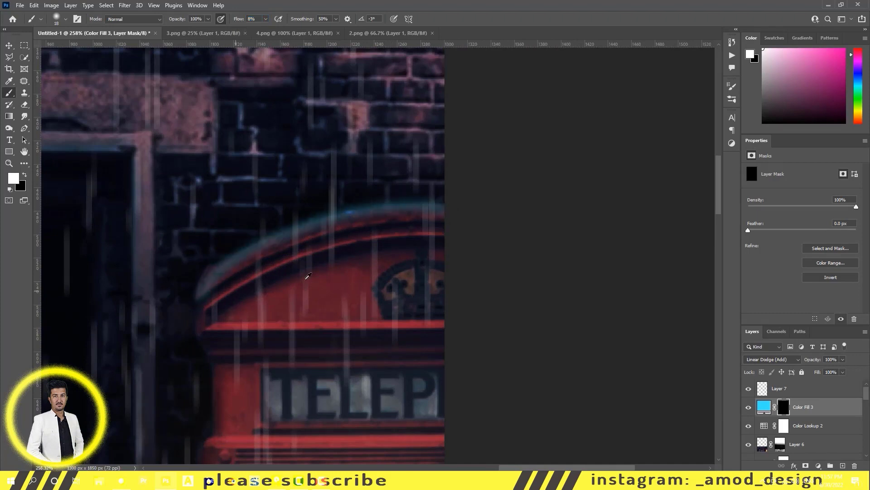
scroll(204, 290, "down", 4)
scroll(128, 353, "up", 4)
scroll(128, 353, "up", 1)
left_click_drag(390, 320, 136, 279)
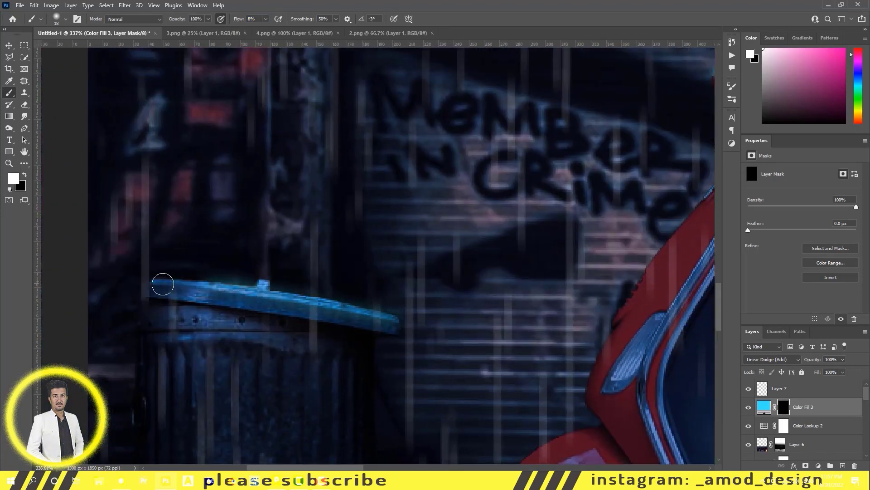
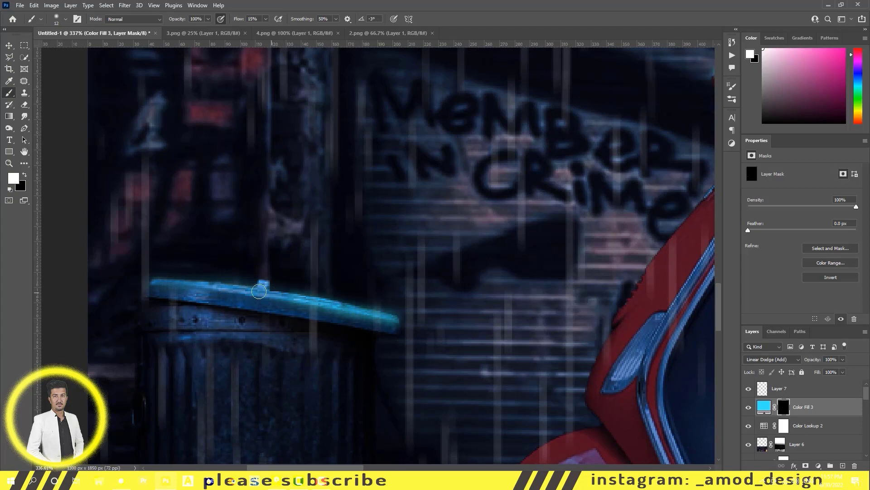
- Paint over the trash-can lid to brighten its blue glow, then zoom out
left_click_drag(385, 317, 124, 288)
scroll(125, 287, "down", 6)
- Add an Exposure adjustment layer with strongly raised exposure and an inverted, hidden mask
left_click(819, 466)
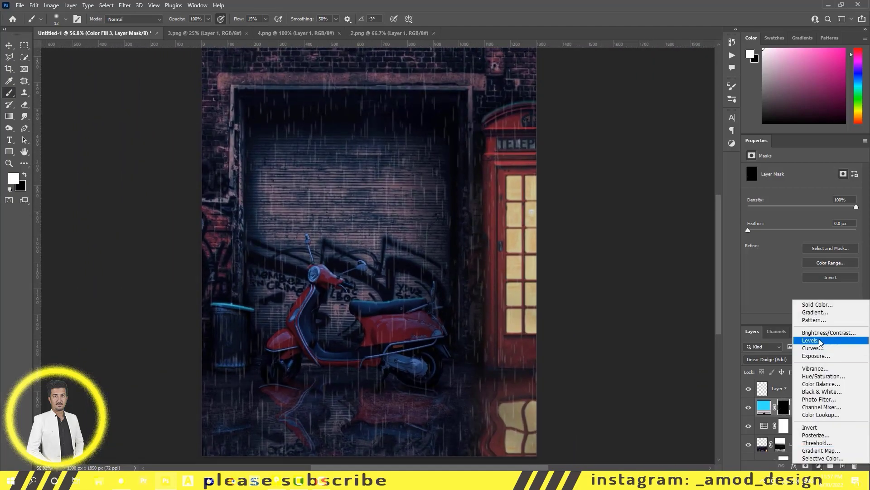
left_click(806, 358)
left_click_drag(803, 193, 836, 195)
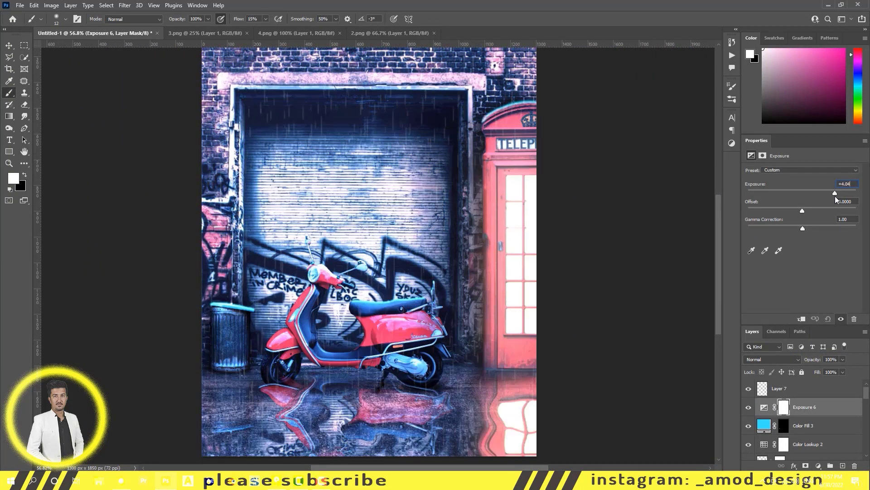
key("ctrl+i")
scroll(396, 304, "up", 5)
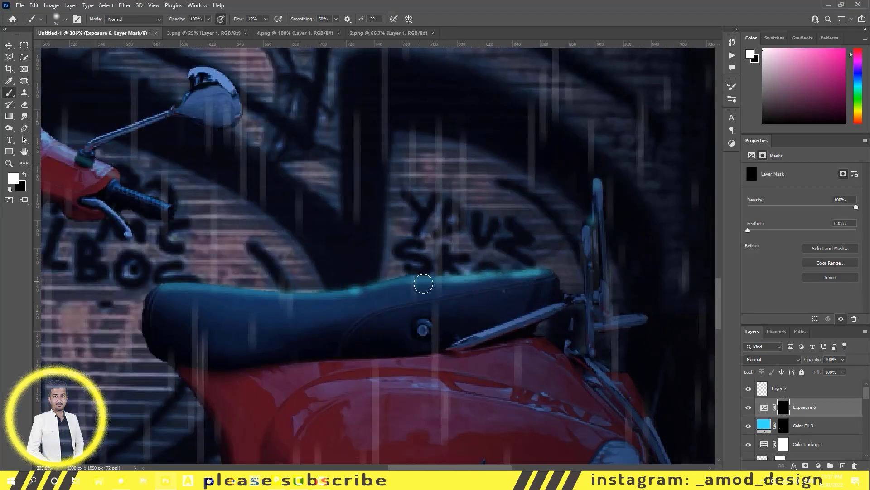
- Paint the exposure glow along the scooter seat edge and the phone-booth roof
left_click_drag(422, 285, 175, 288)
scroll(175, 288, "down", 5)
left_click_drag(295, 218, 373, 420)
scroll(476, 126, "up", 3)
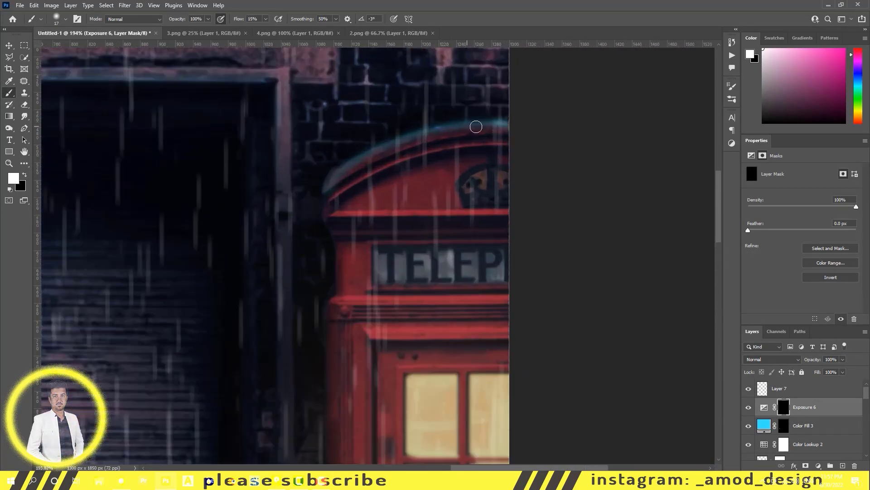
left_click_drag(323, 193, 474, 144)
- Brighten the cyan glow along the top of the scooter seat
scroll(473, 143, "down", 4)
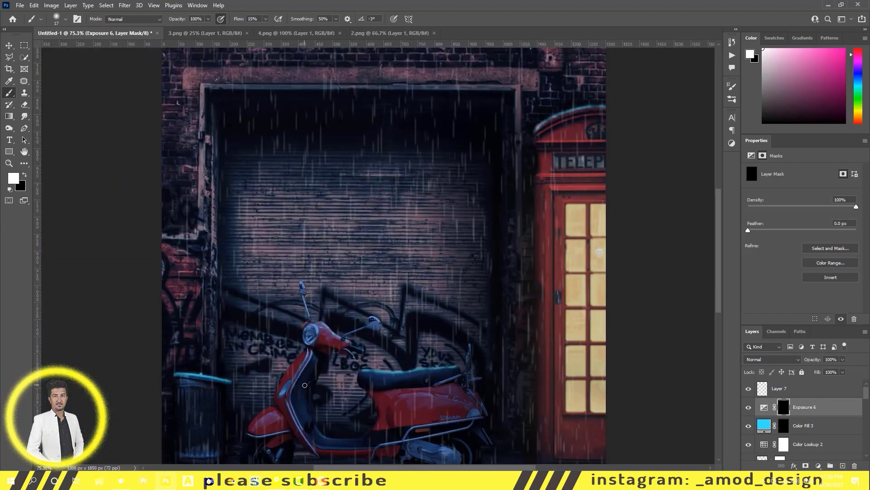
scroll(259, 241, "up", 3)
scroll(259, 240, "up", 2)
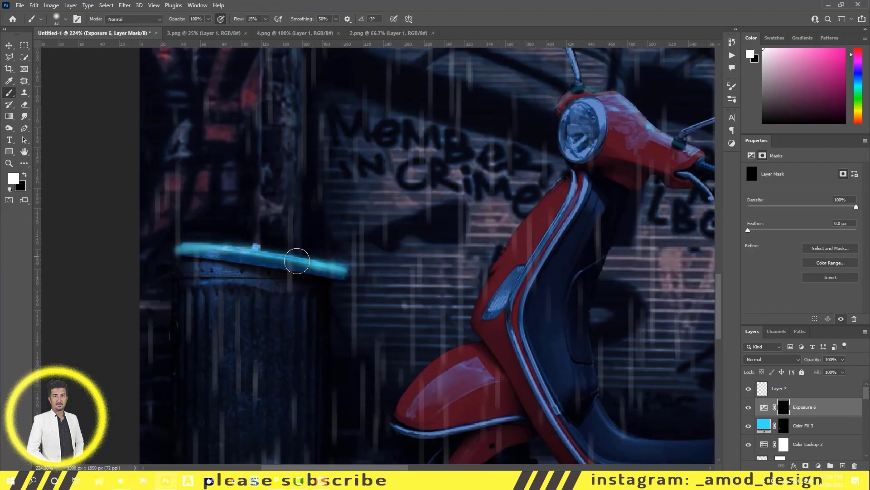
scroll(156, 253, "down", 3)
scroll(439, 245, "up", 2)
left_click_drag(439, 245, 297, 249)
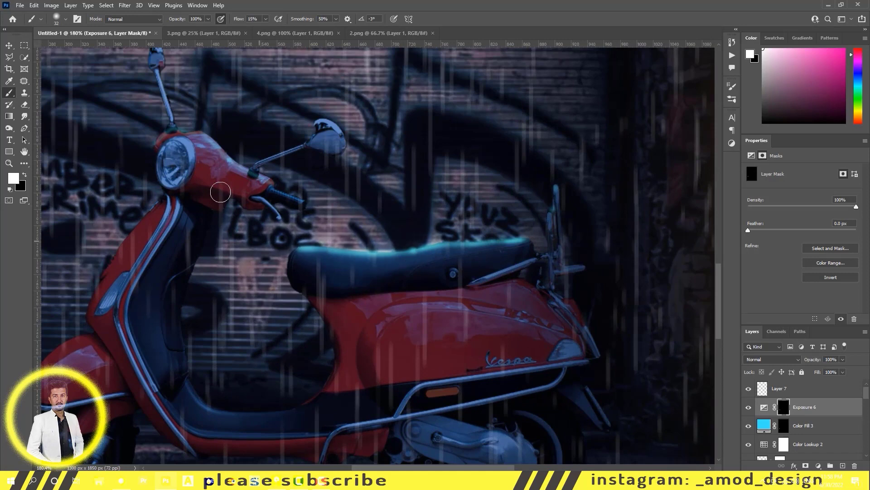
scroll(172, 154, "down", 5)
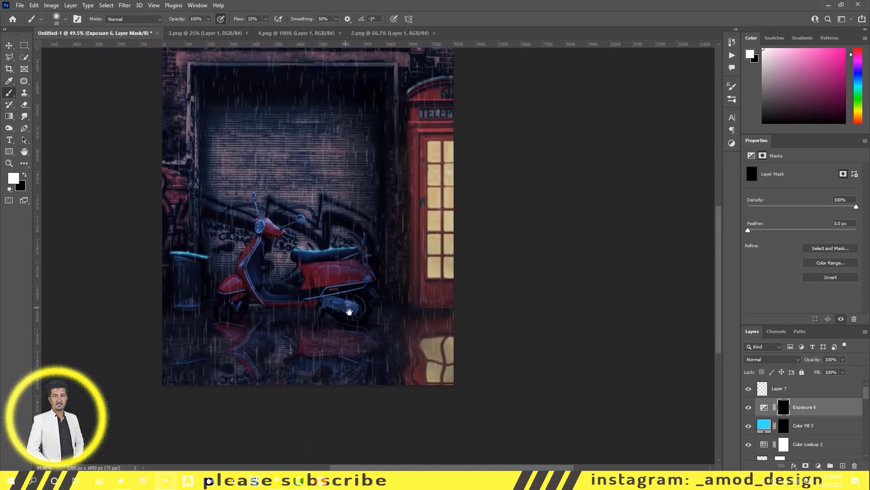
left_click(802, 425)
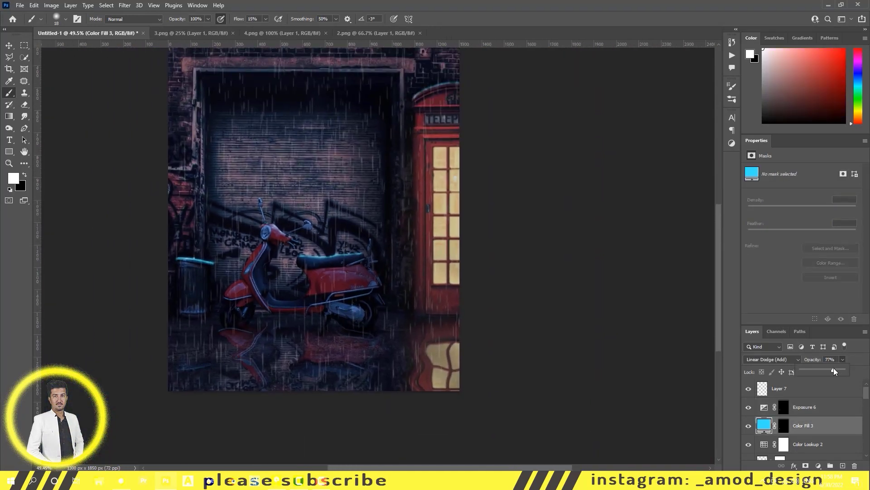
- Lighten the colour of the cyan Color Fill 3 layer
key("alt+bracketright")
double_click(764, 426)
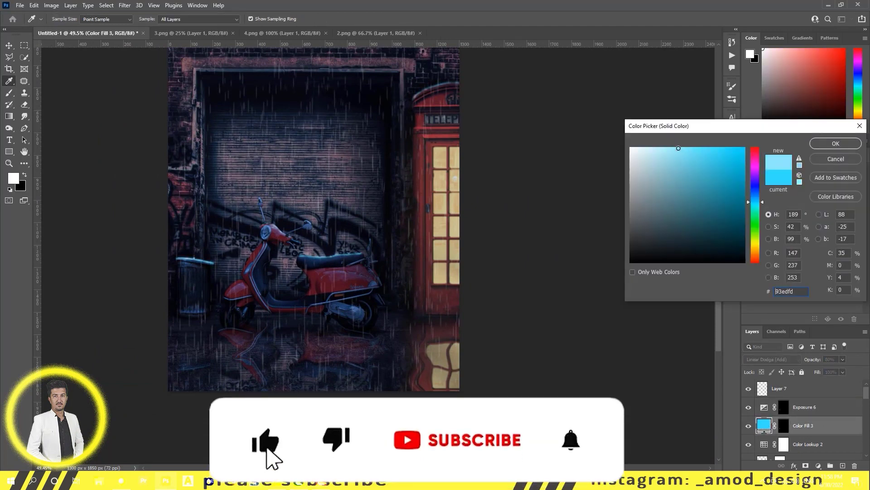
left_click(836, 143)
key("b")
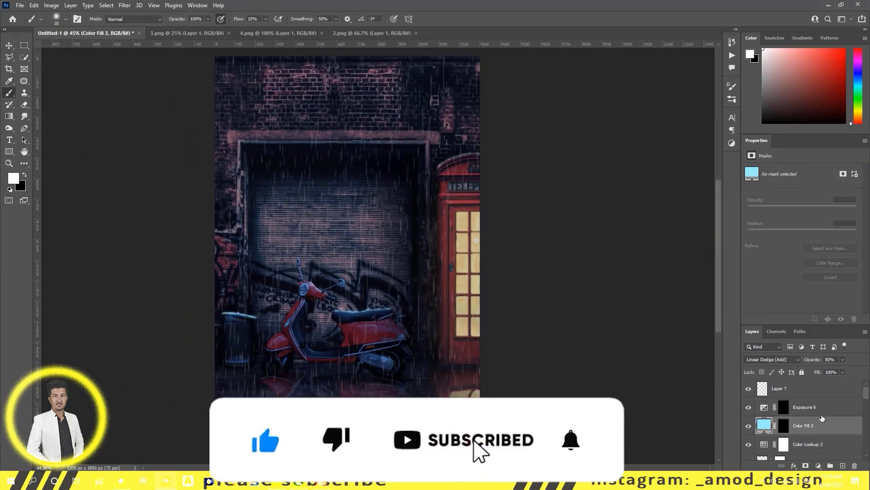
left_click(822, 413)
- Add a bright yellow Solid Color fill in Color Dodge mode, with its mask inverted to hide it
left_click(818, 466)
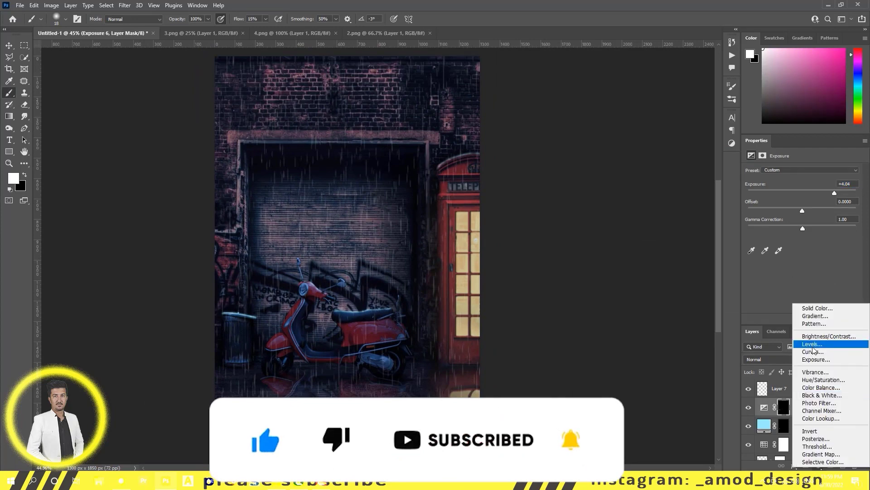
left_click(817, 308)
left_click(725, 149)
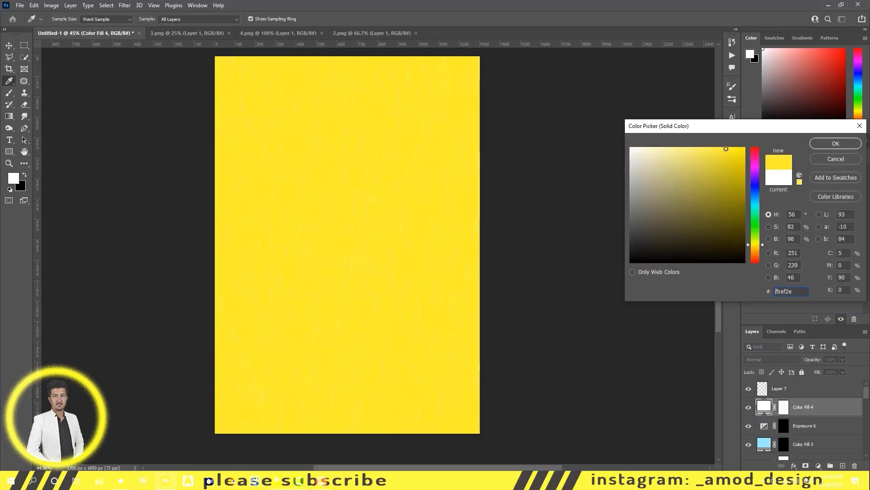
left_click(819, 148)
left_click(772, 359)
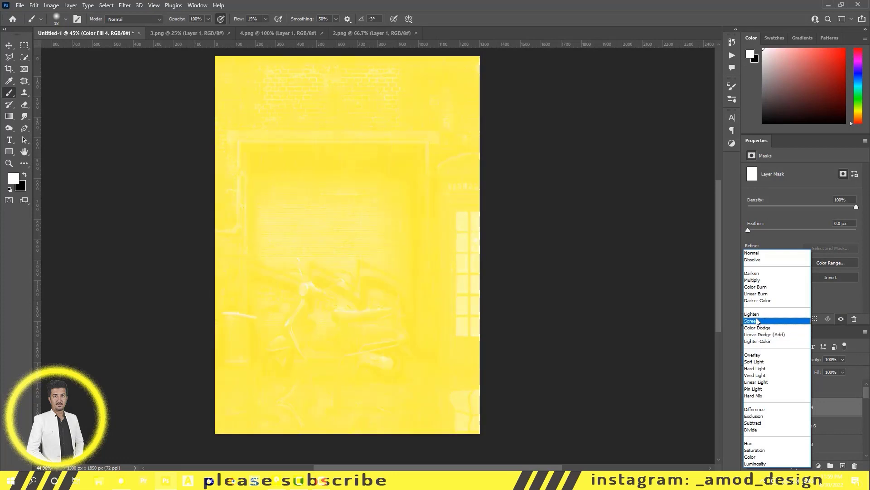
left_click(757, 327)
left_click(784, 407)
key("ctrl+i")
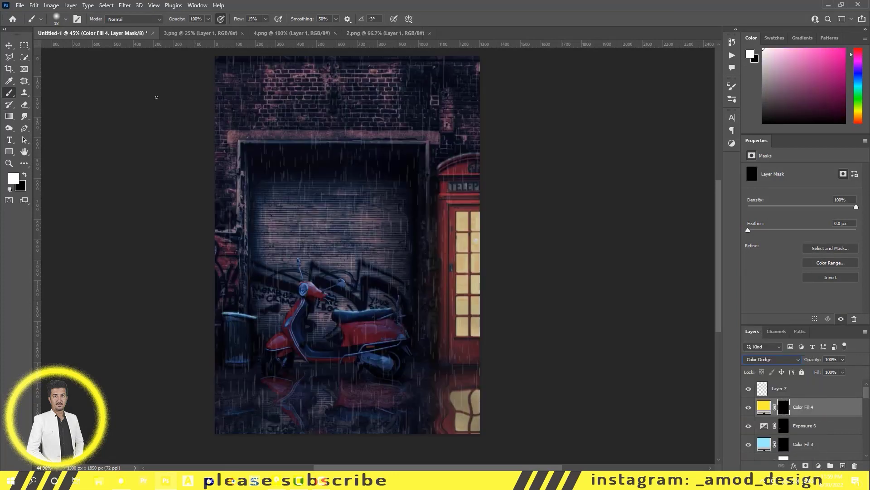
- At 41% brush flow, paint bright yellow light into the scooter headlight
scroll(302, 300, "up", 10)
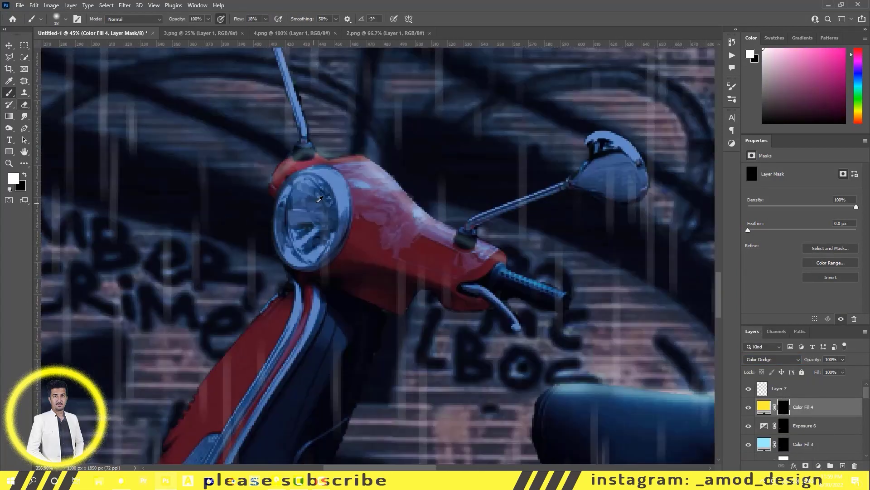
left_click(252, 20)
type("41")
left_click_drag(295, 168, 305, 224)
key("bracketright")
key("bracketright")
key("bracketright")
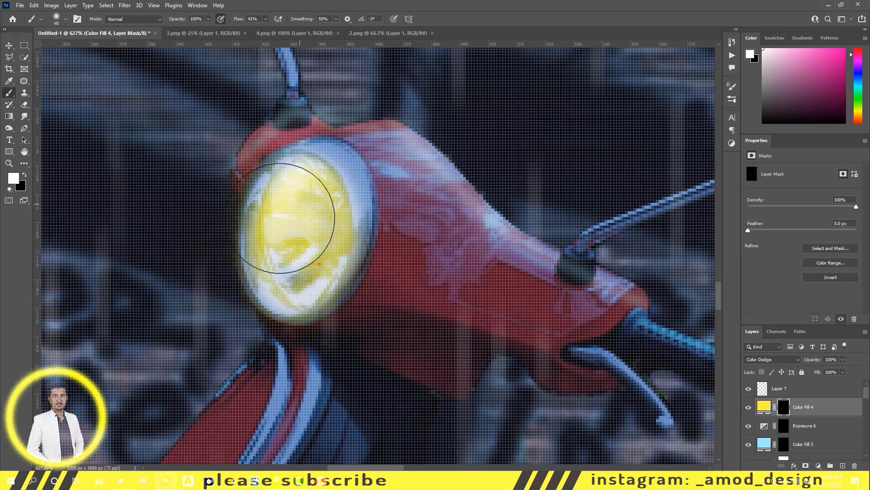
mouse_move(300, 255)
left_mouse_down()
mouse_move(311, 252)
mouse_move(278, 204)
mouse_move(311, 210)
left_mouse_up()
- Switch the yellow fill to Linear Dodge (Add) and paint a soft 13%-flow halo left of the headlight
left_click(772, 359)
left_click(765, 334)
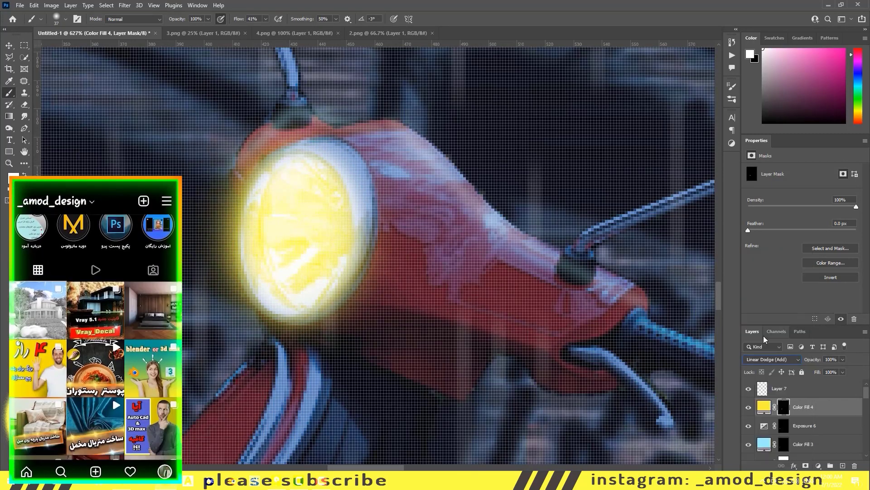
left_click_drag(238, 19, 225, 26)
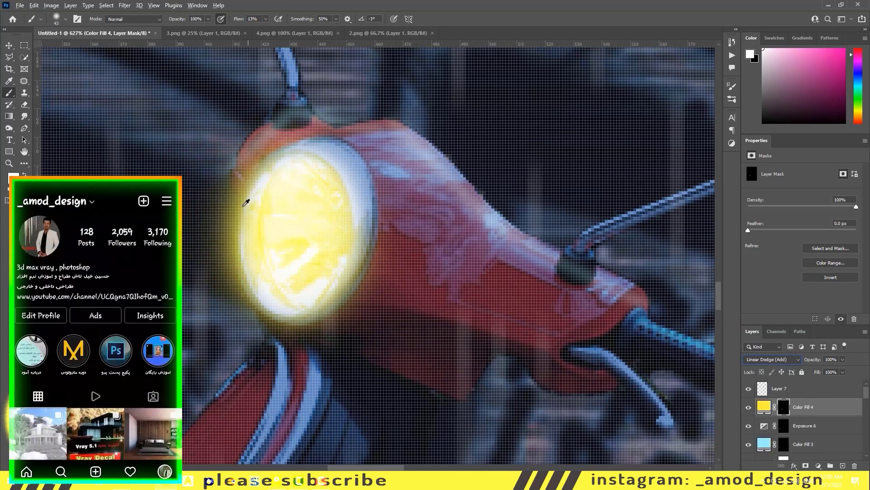
scroll(243, 194, "down", 5)
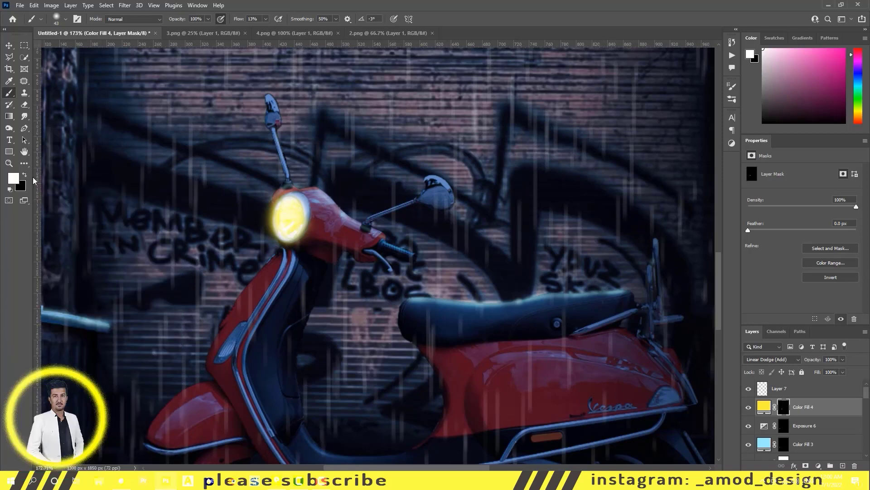
key("x")
key("x")
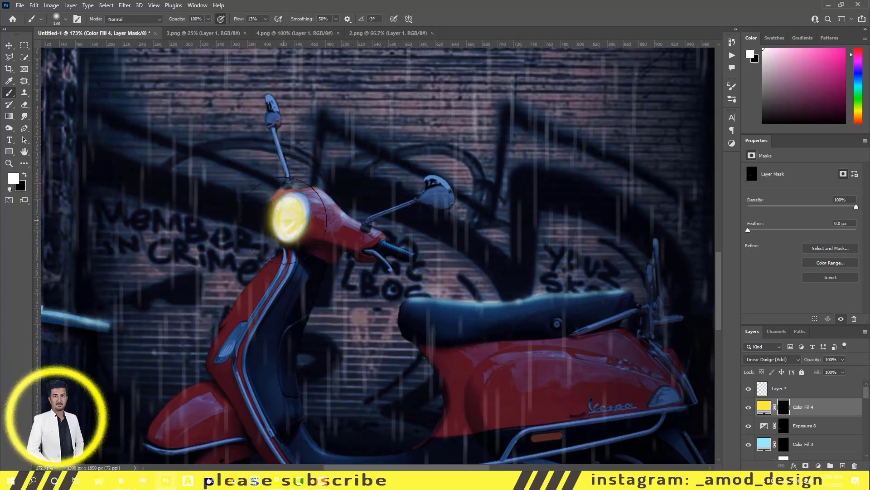
left_click_drag(272, 218, 226, 224)
- Paint a soft, low-flow yellow glow onto the scooter's front fender with a smaller brush
scroll(326, 253, "down", 3)
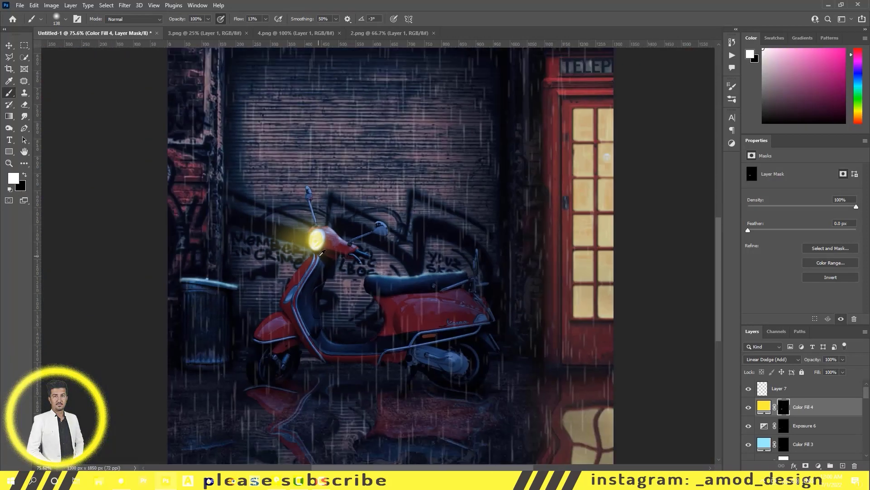
scroll(307, 252, "up", 3)
scroll(307, 252, "up", 6)
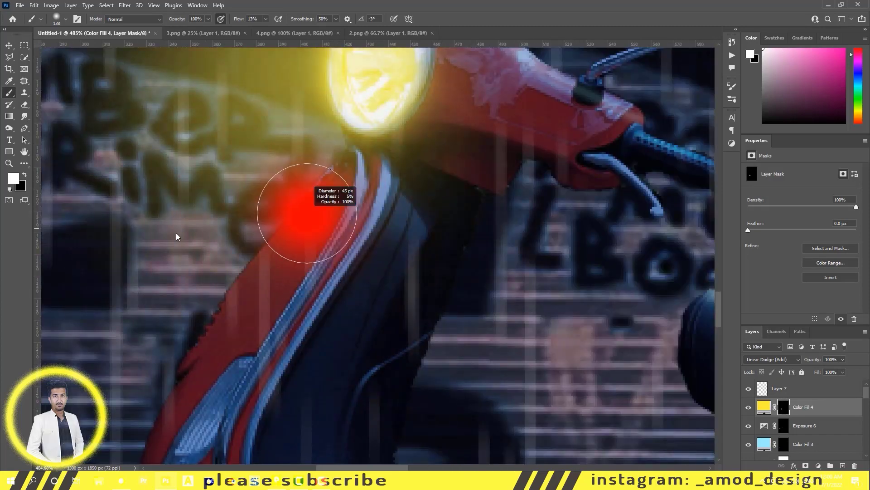
scroll(339, 177, "down", 3)
scroll(331, 181, "down", 3)
scroll(324, 174, "up", 7)
key("bracketleft")
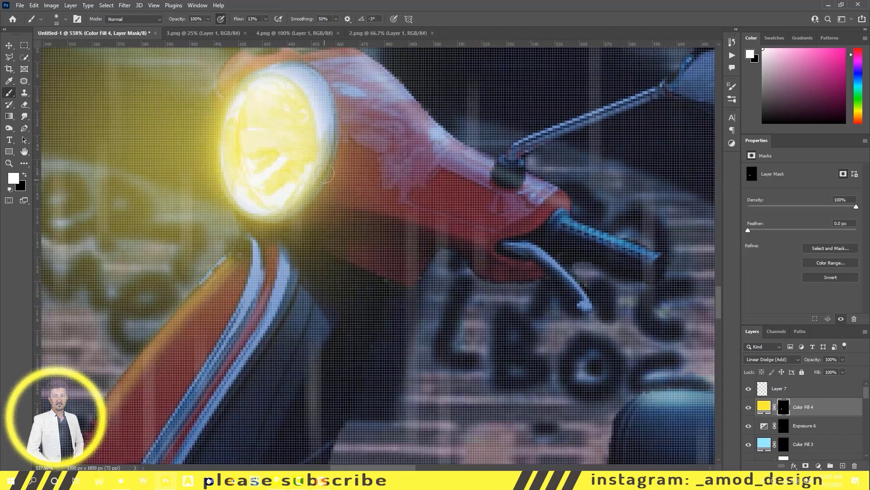
scroll(301, 181, "down", 5)
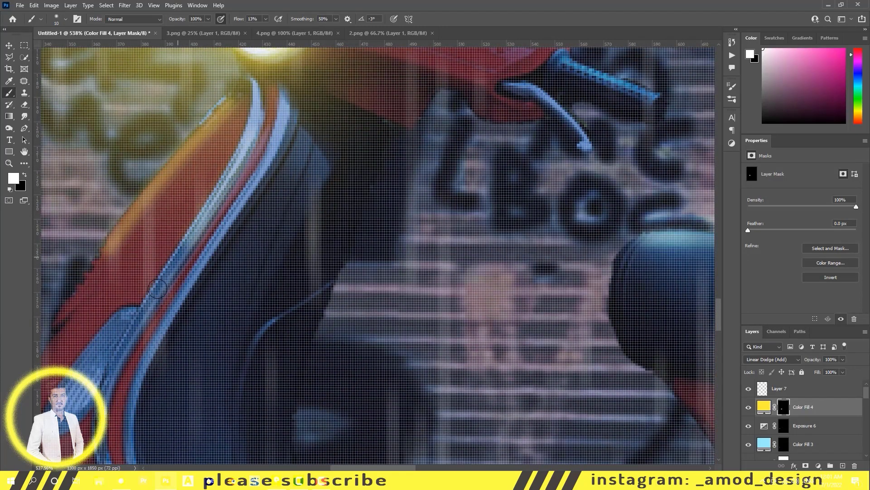
scroll(277, 204, "left", 4)
left_click_drag(240, 21, 238, 22)
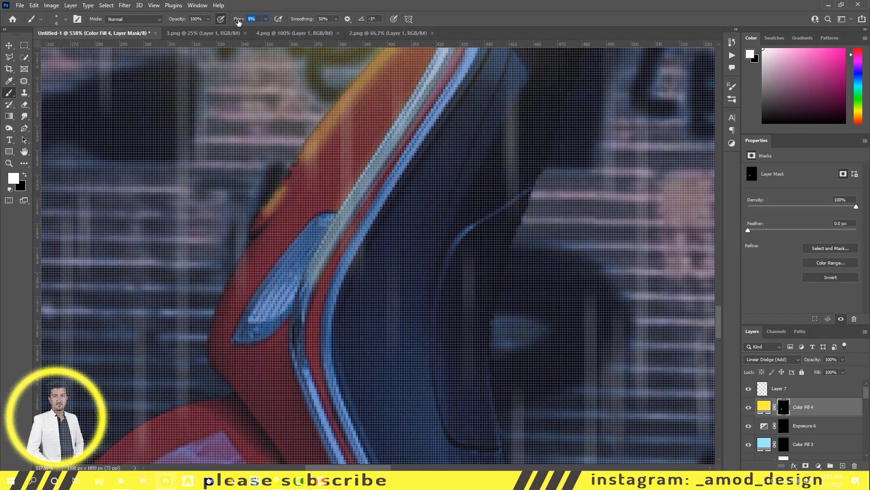
left_click_drag(231, 282, 213, 353)
- Add more faint glow along the fender's upper edge
scroll(218, 317, "down", 5)
scroll(288, 175, "up", 4)
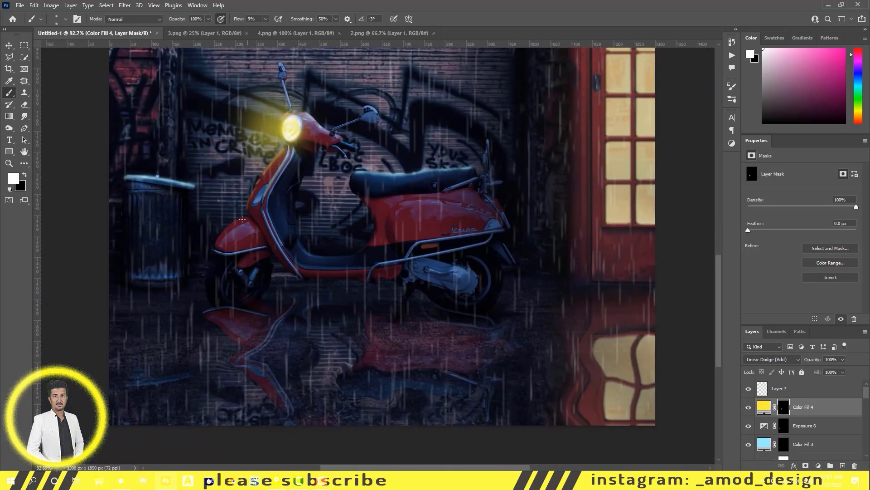
left_click_drag(288, 175, 170, 252)
scroll(158, 298, "down", 4)
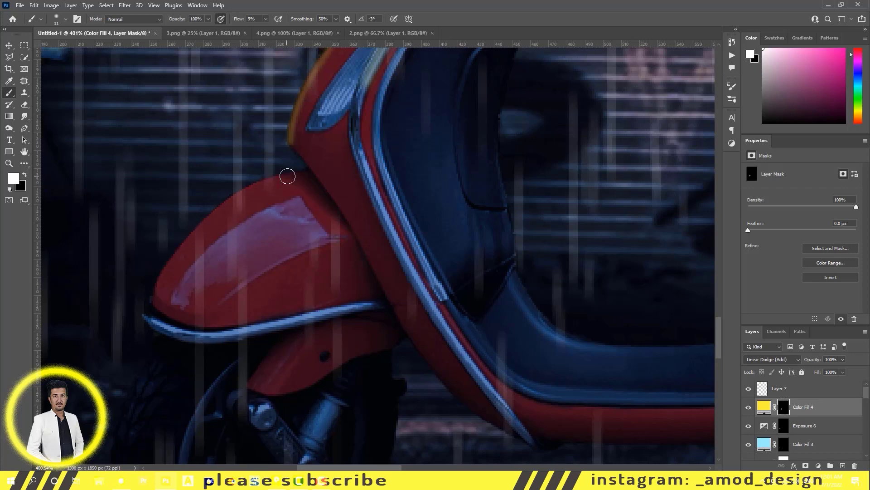
left_click_drag(287, 175, 146, 317)
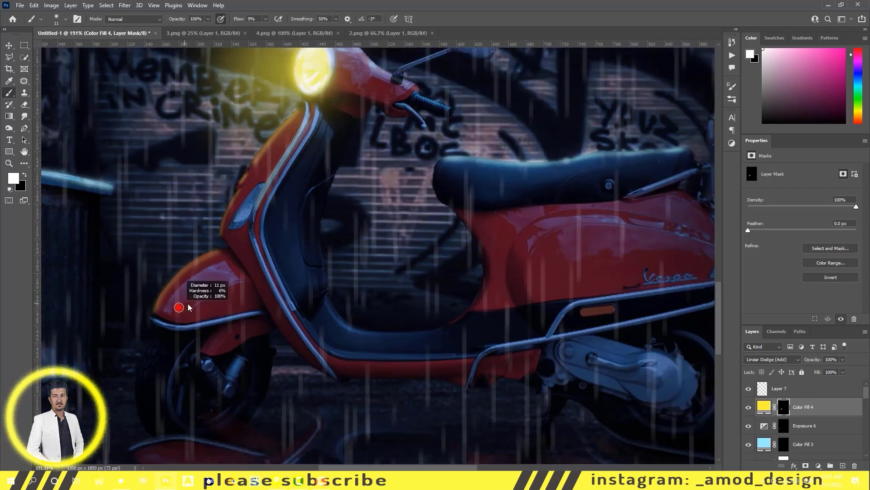
- At flow 17, paint yellow glow into the wet-ground reflection, then view the whole composition
left_click(241, 20)
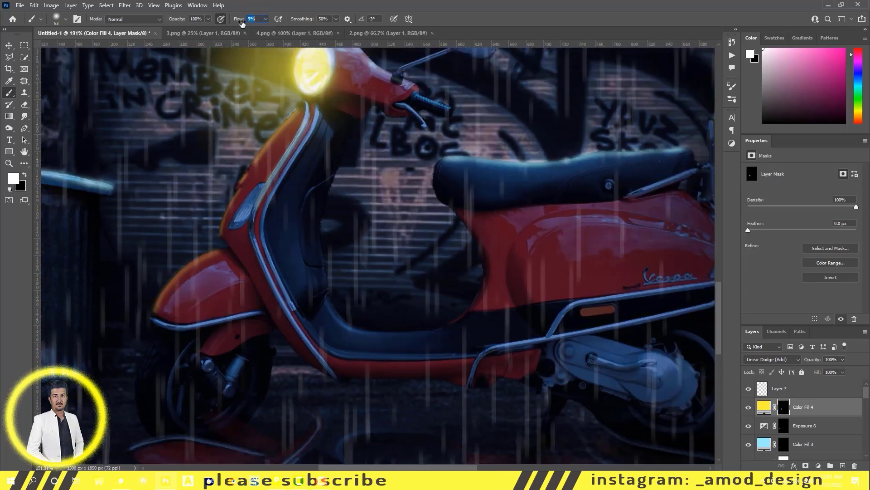
scroll(188, 287, "down", 3)
scroll(226, 227, "down", 5)
scroll(259, 172, "up", 4)
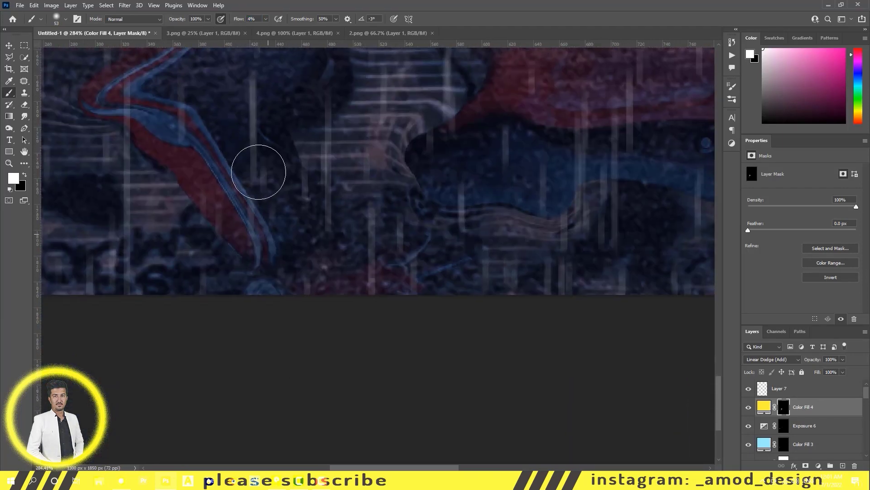
type("17")
left_click_drag(253, 283, 200, 268)
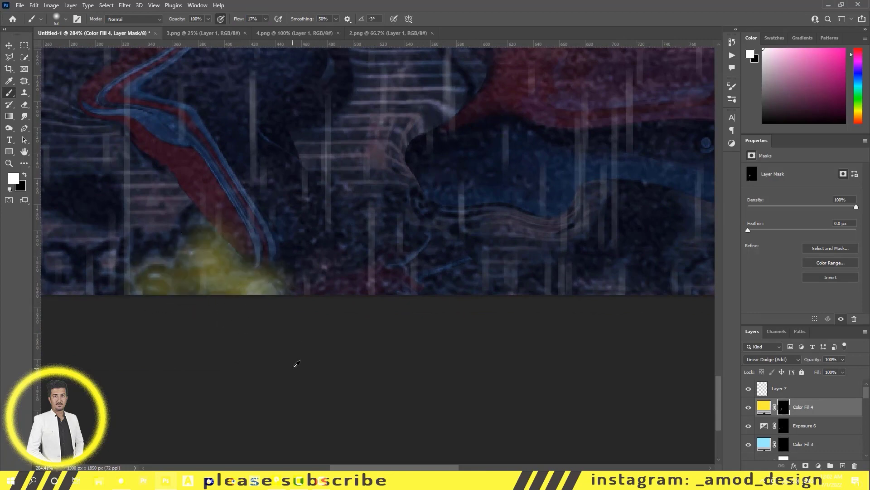
scroll(315, 257, "down", 5)
left_click_drag(315, 256, 260, 327)
left_click_drag(240, 19, 236, 23)
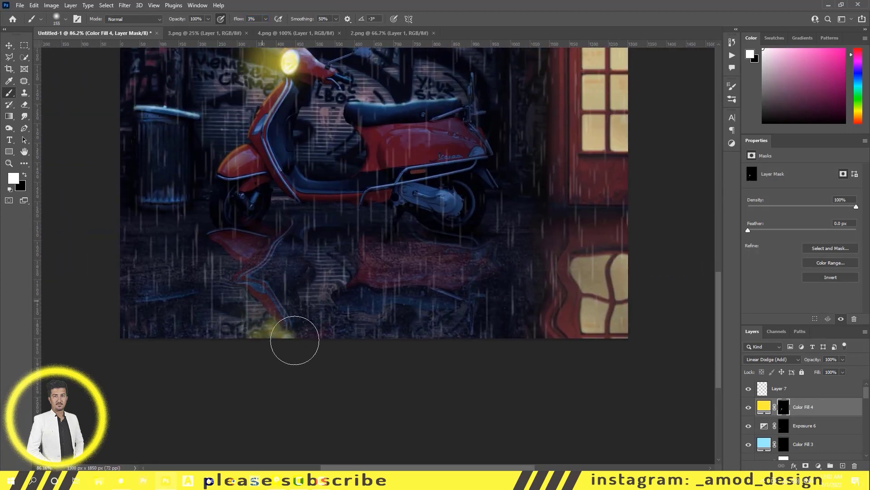
scroll(311, 355, "down", 3)
left_click_drag(291, 286, 300, 351)
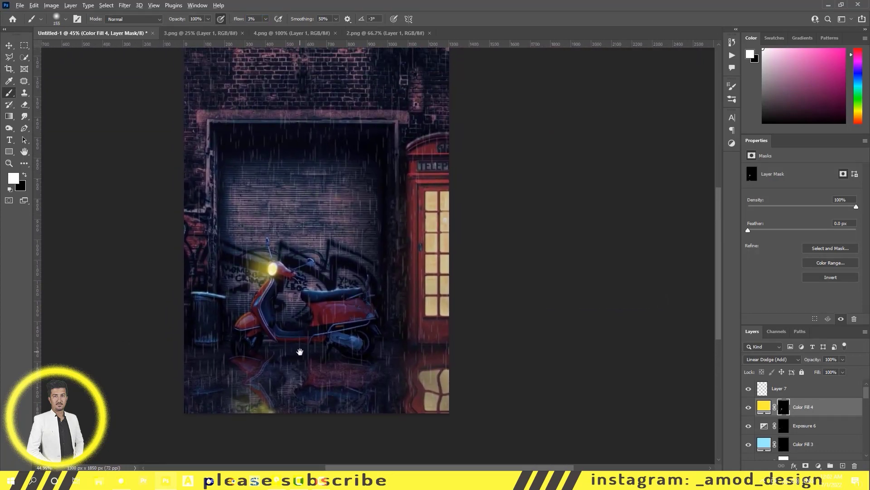
left_click_drag(302, 237, 309, 258)
- Shift the bg group's Color Balance 1 midtones further toward cyan, Cyan/Red -25
scroll(789, 404, "down", 3)
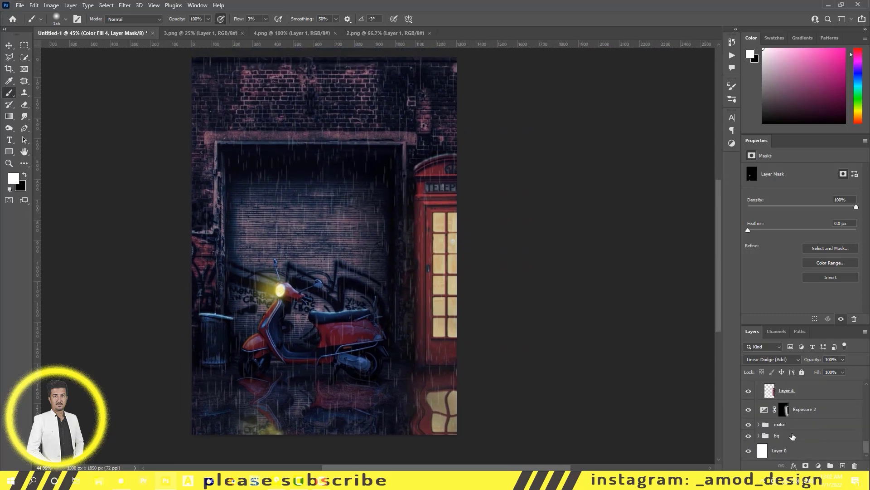
scroll(788, 415, "down", 2)
scroll(788, 429, "down", 3)
scroll(787, 440, "down", 2)
scroll(788, 438, "down", 2)
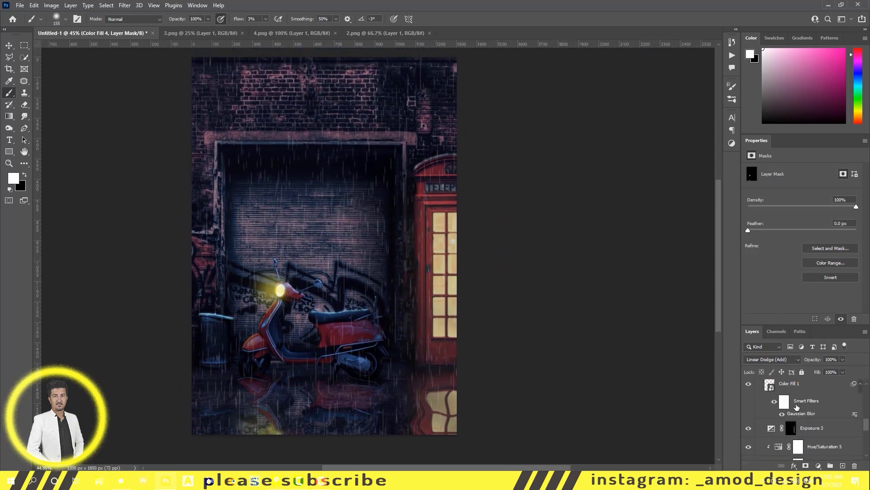
scroll(789, 436, "down", 2)
scroll(791, 436, "down", 2)
left_click(792, 436)
scroll(792, 436, "down", 2)
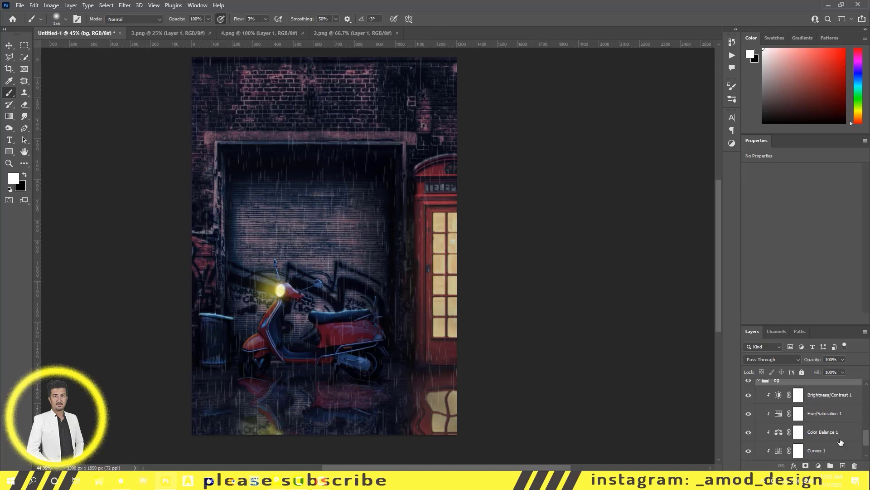
left_click(816, 431)
left_click_drag(785, 190, 780, 191)
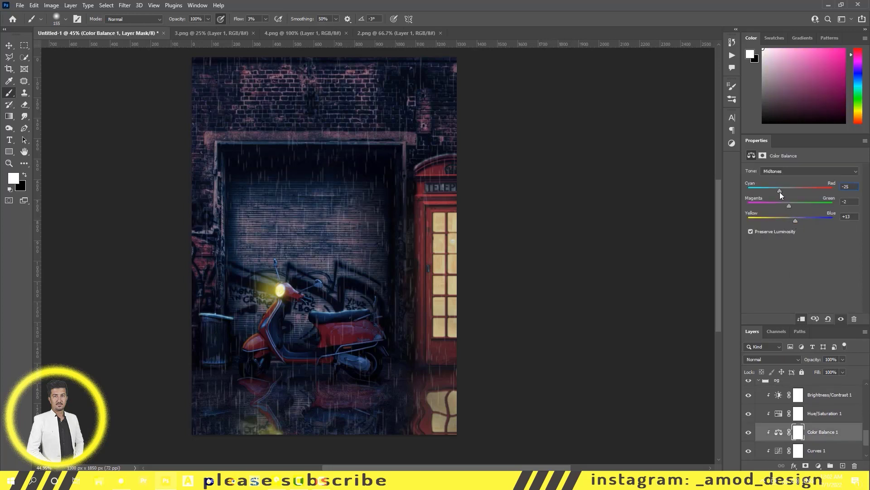
scroll(770, 403, "up", 2)
left_click(776, 434)
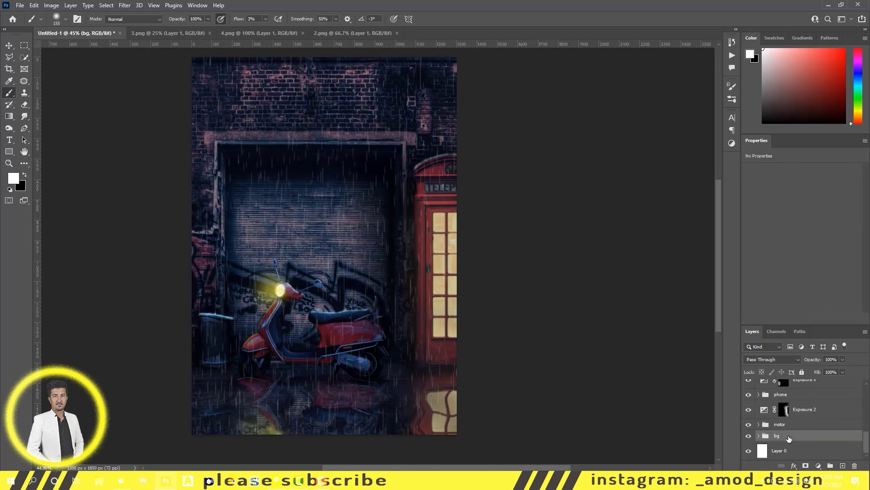
- Paint a warm orange glow down the phone booth windows on Color Fill 2's mask
left_click(758, 394)
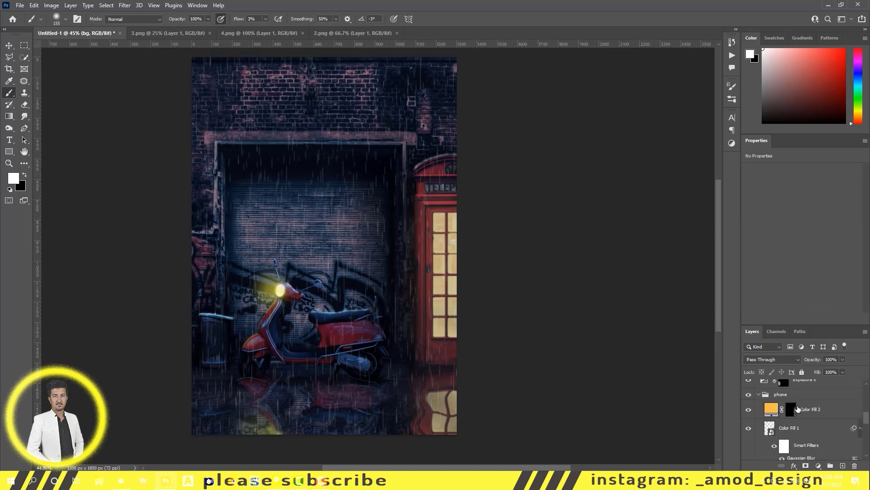
left_click(790, 409)
left_click_drag(240, 20, 245, 21)
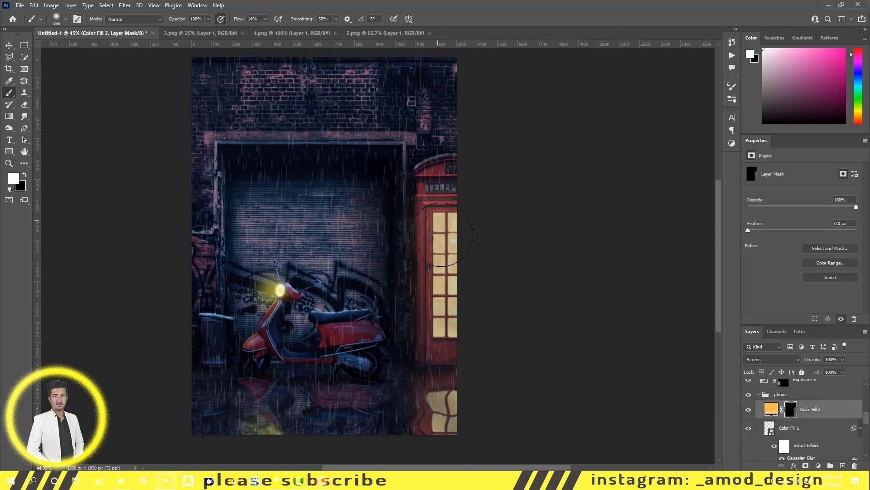
left_click_drag(441, 235, 444, 318)
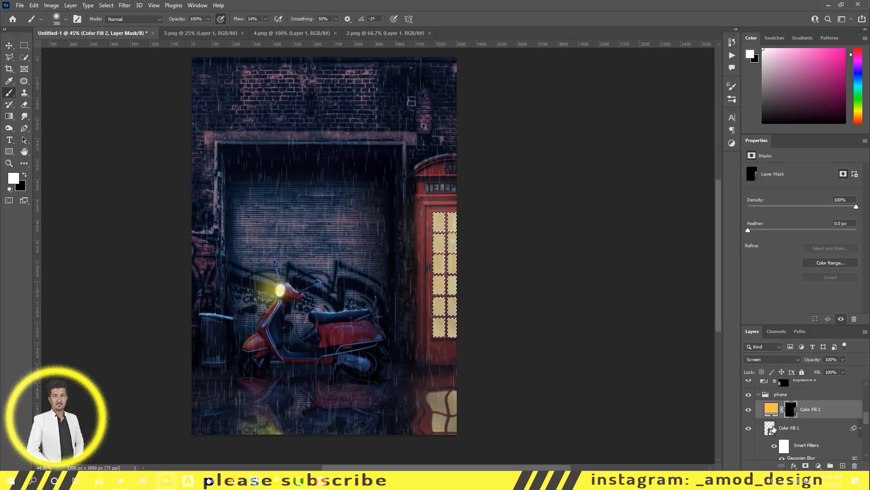
left_click(772, 410)
double_click(773, 410)
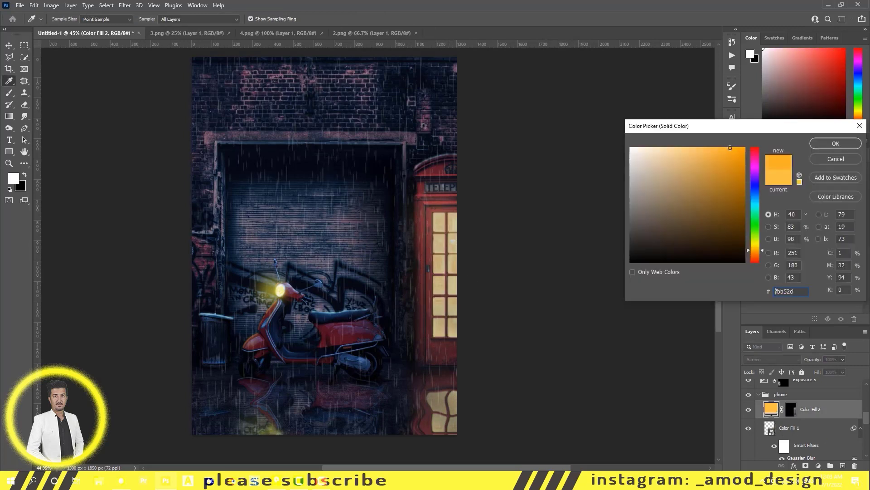
left_click(819, 146)
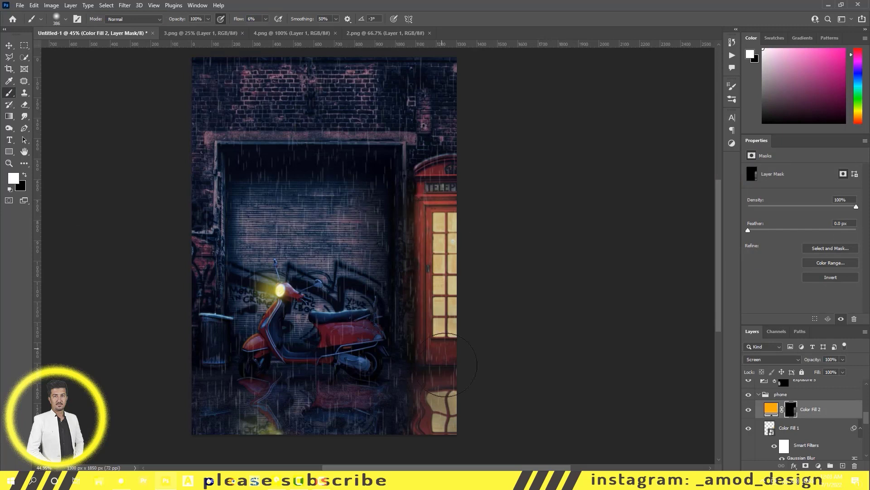
- Target Color Fill 4's mask in the phone group for the booth's reflection
scroll(408, 320, "down", 1)
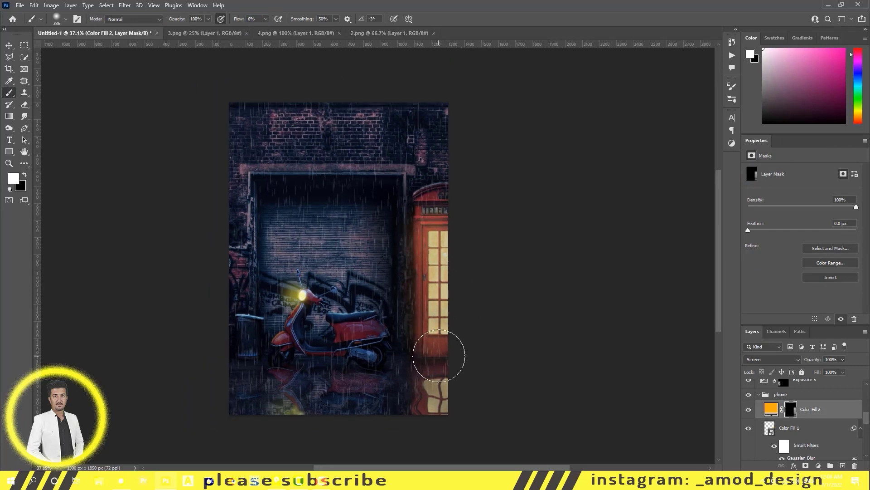
left_click(788, 394)
scroll(789, 417, "up", 3)
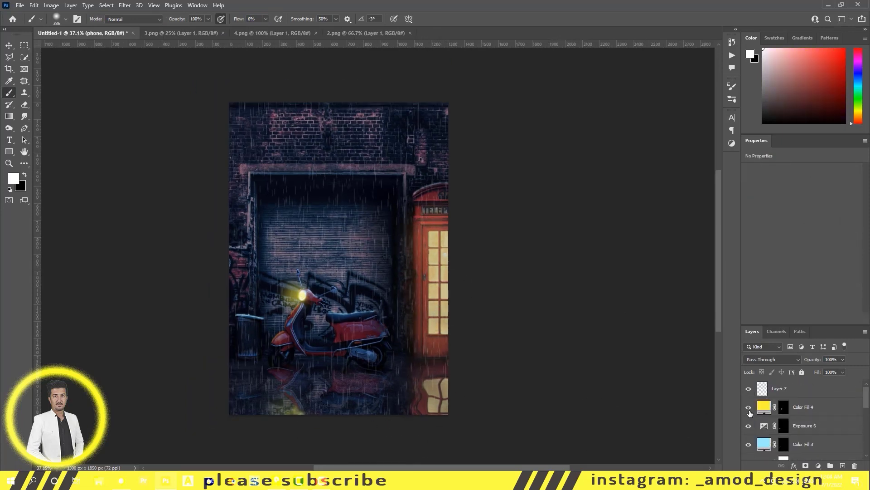
scroll(794, 435, "down", 3)
scroll(794, 435, "up", 3)
left_click(804, 407)
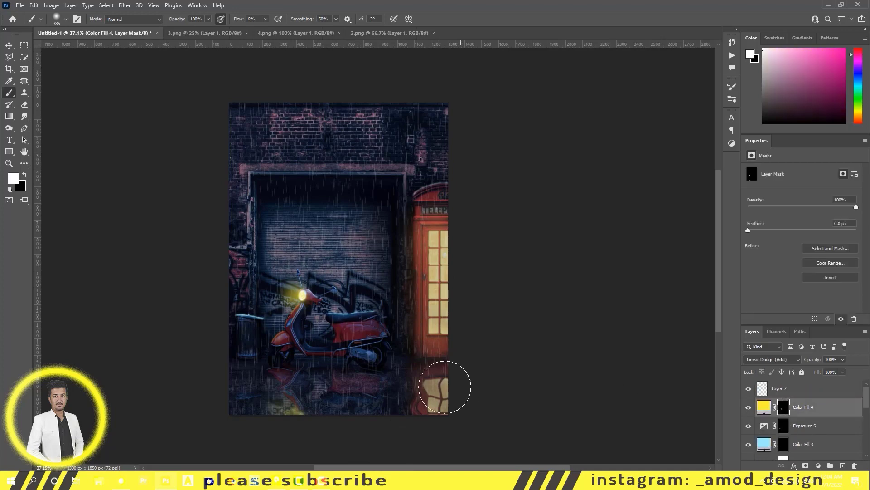
scroll(360, 356, "up", 2)
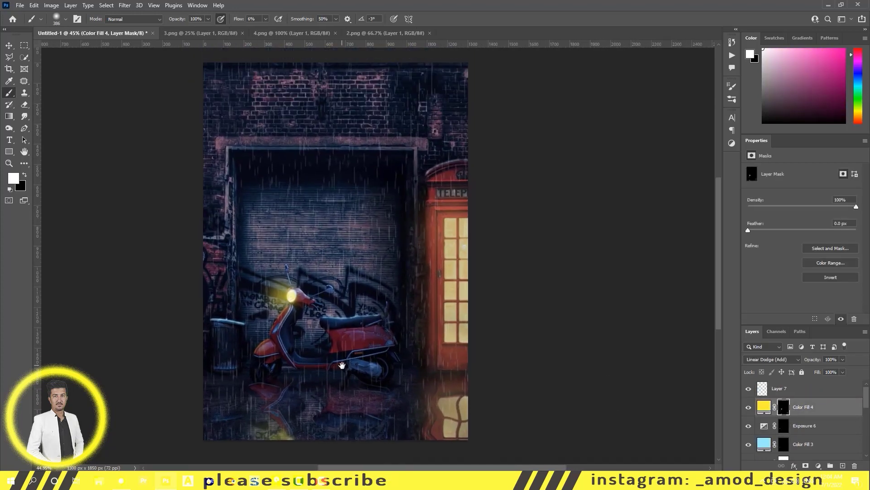
- Add a bright blue Solid Color fill in Screen mode, with its mask inverted to hide it
left_click(818, 466)
left_click(811, 281)
left_click(718, 148)
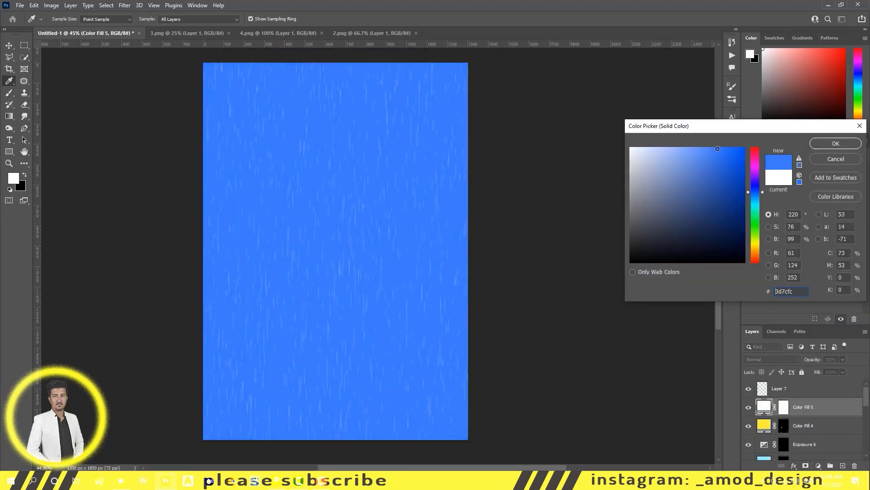
left_click(835, 144)
left_click(773, 359)
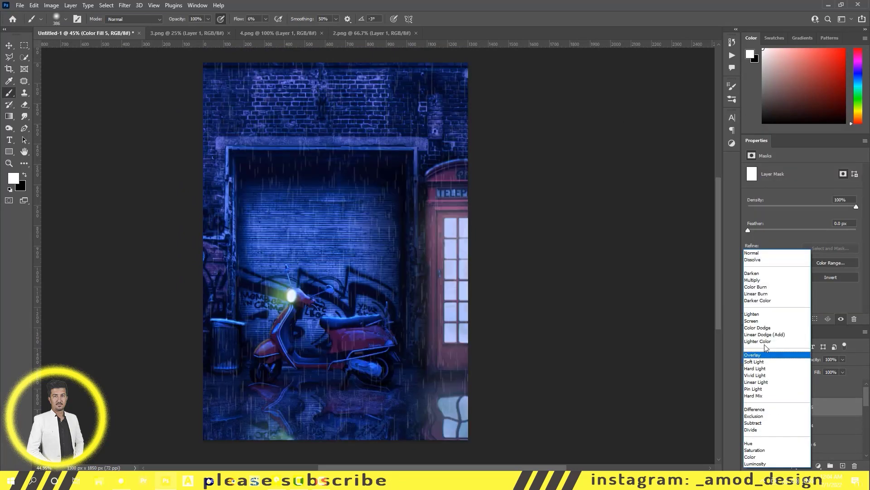
left_click(762, 321)
key("ctrl+i")
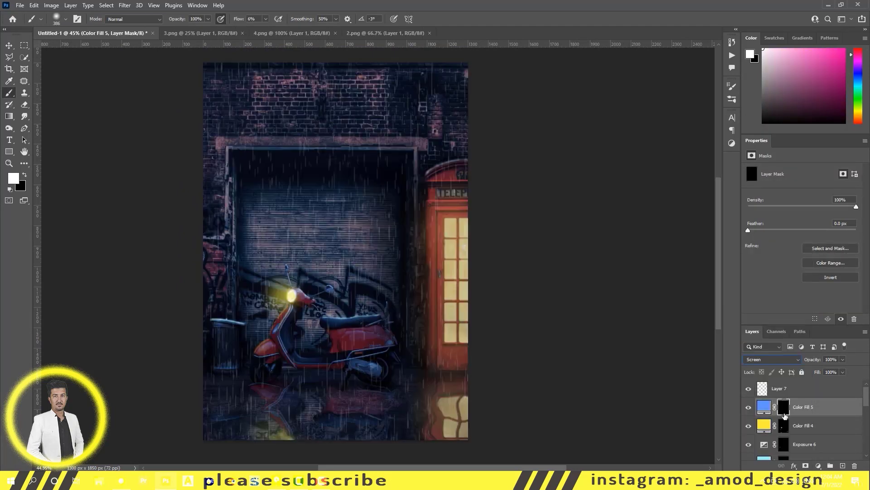
- Browse the brush presets and choose a textured stroke brush
right_click(338, 234)
scroll(320, 315, "up", 3)
scroll(320, 315, "up", 3)
scroll(321, 315, "up", 2)
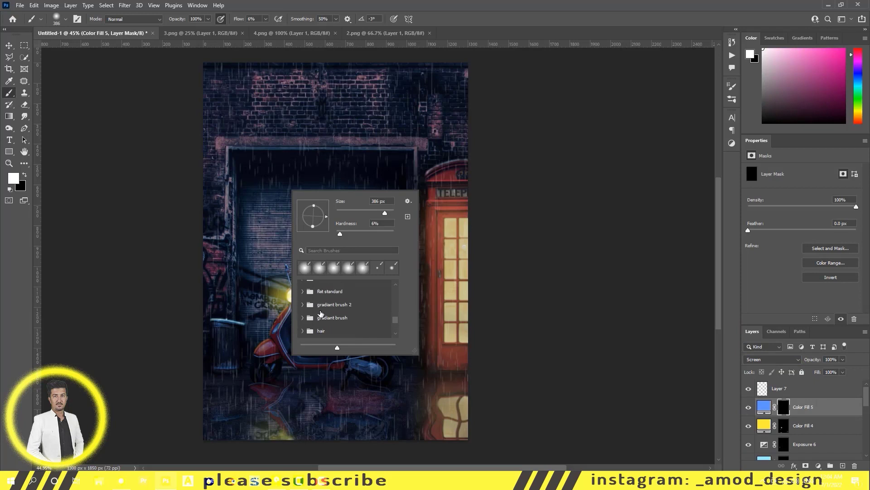
scroll(320, 315, "up", 2)
scroll(320, 315, "up", 2)
scroll(320, 315, "up", 2)
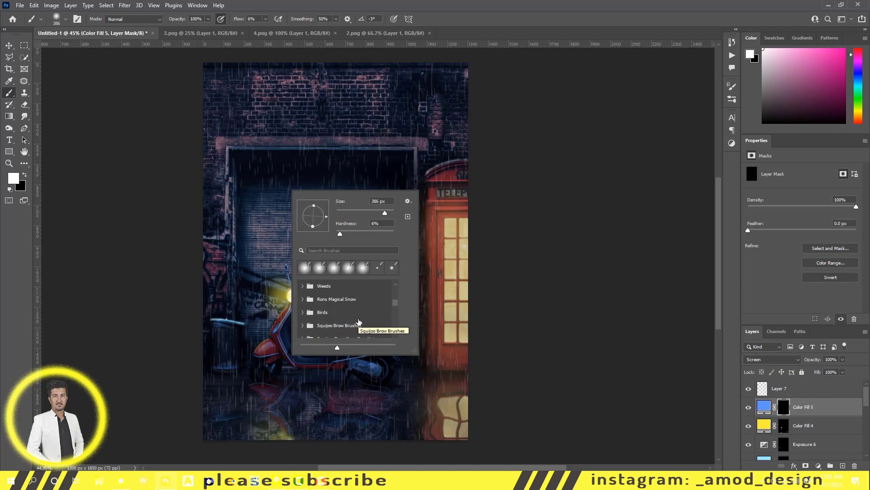
scroll(333, 295, "up", 2)
scroll(333, 296, "down", 2)
scroll(329, 308, "up", 2)
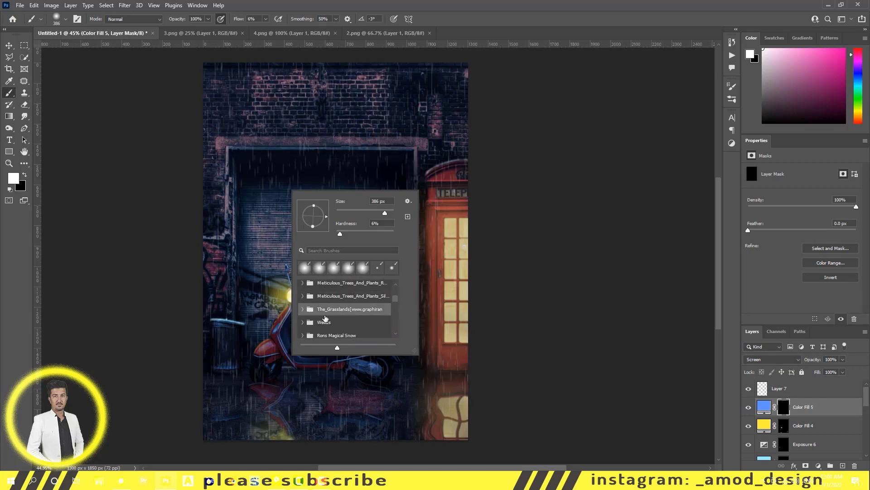
scroll(325, 318, "up", 2)
scroll(325, 318, "down", 3)
left_click(325, 308)
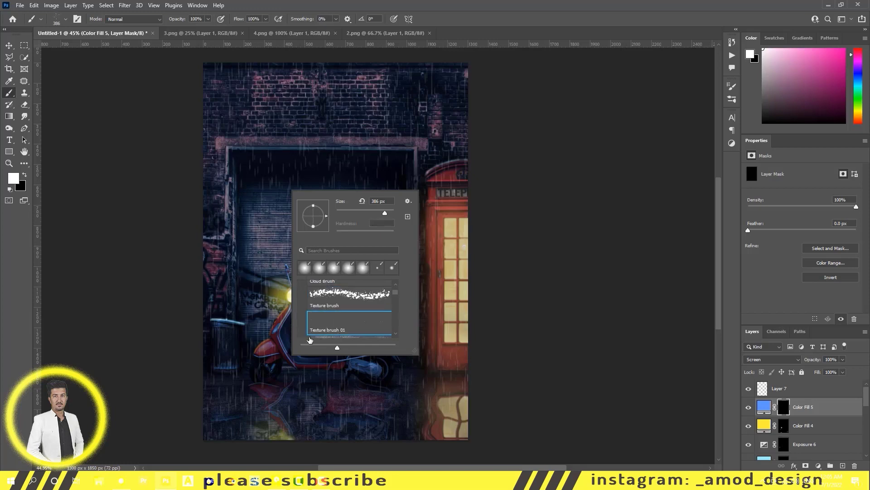
- Switch to a different texture brush, set Flow to 5%, and make it much larger
scroll(325, 331, "down", 2)
left_click(345, 320)
left_click(213, 254)
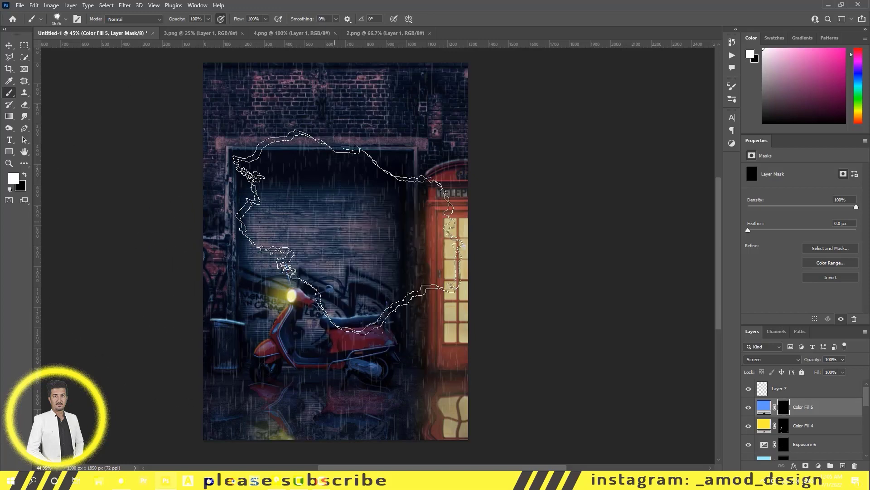
type("85")
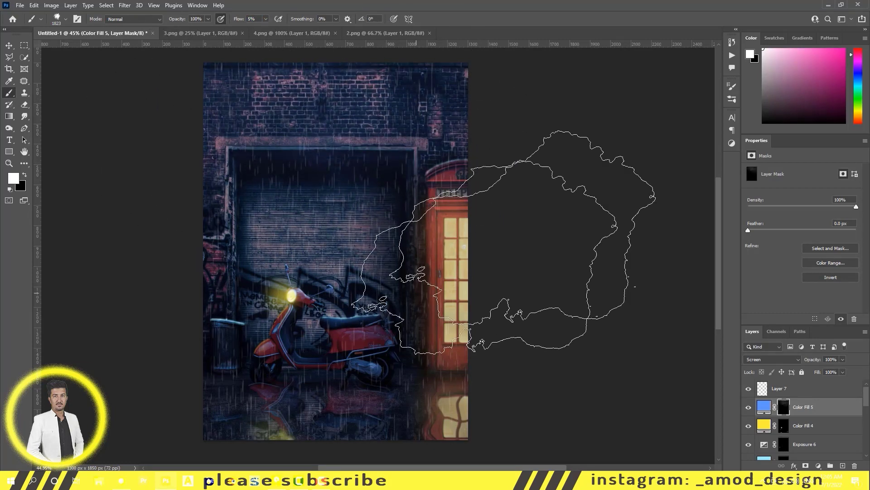
scroll(379, 213, "down", 2)
key("Return")
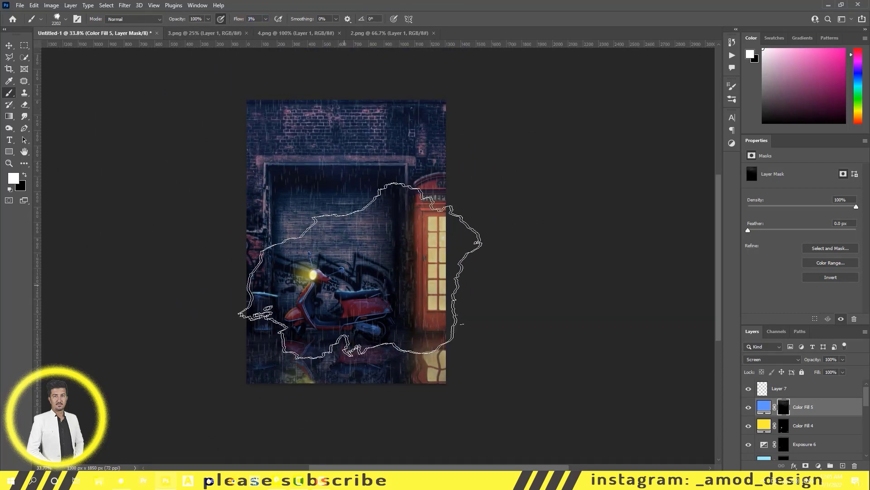
- Select the Color Fill 4 mask and choose a soft round brush
scroll(294, 141, "up", 2)
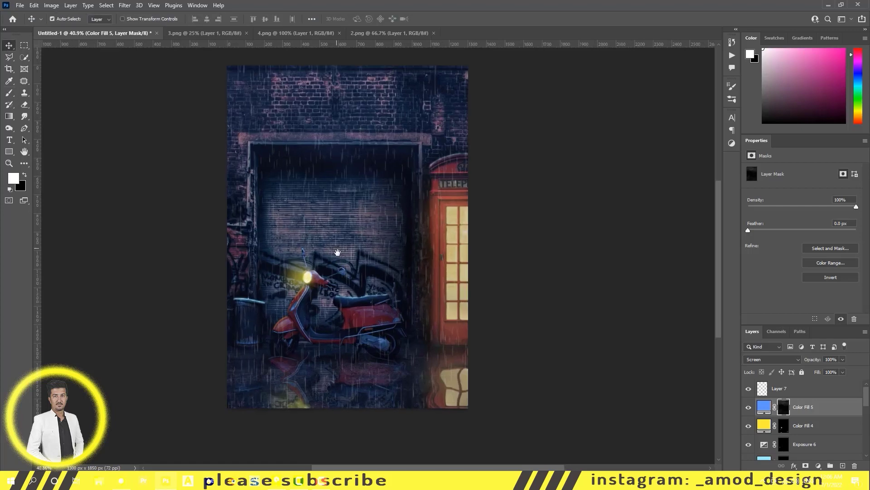
left_click(784, 426)
right_click(415, 289)
double_click(454, 385)
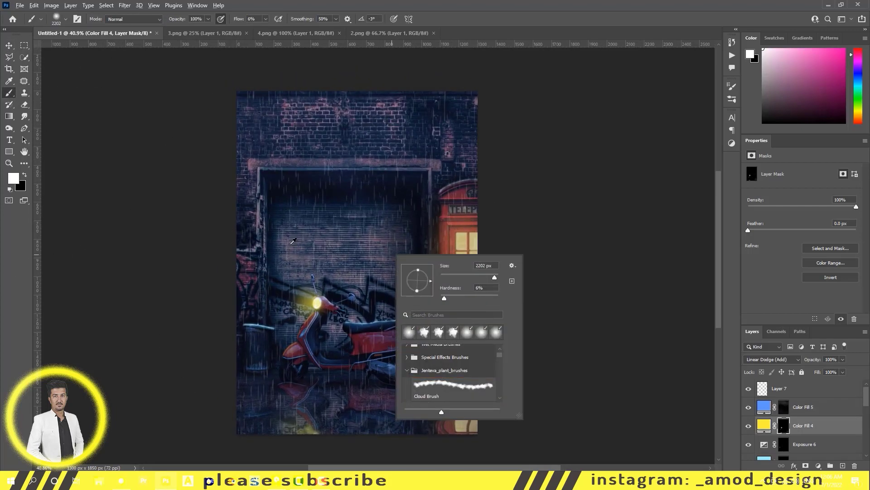
scroll(311, 198, "up", 8)
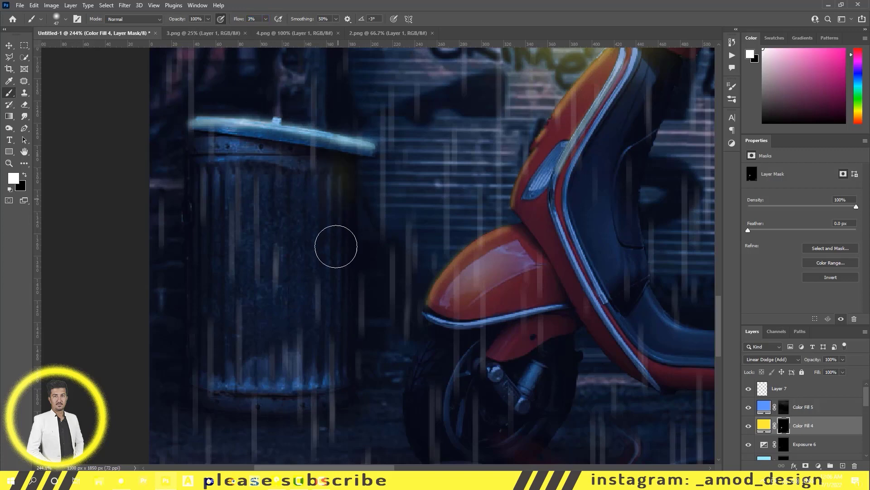
scroll(336, 389, "down", 2)
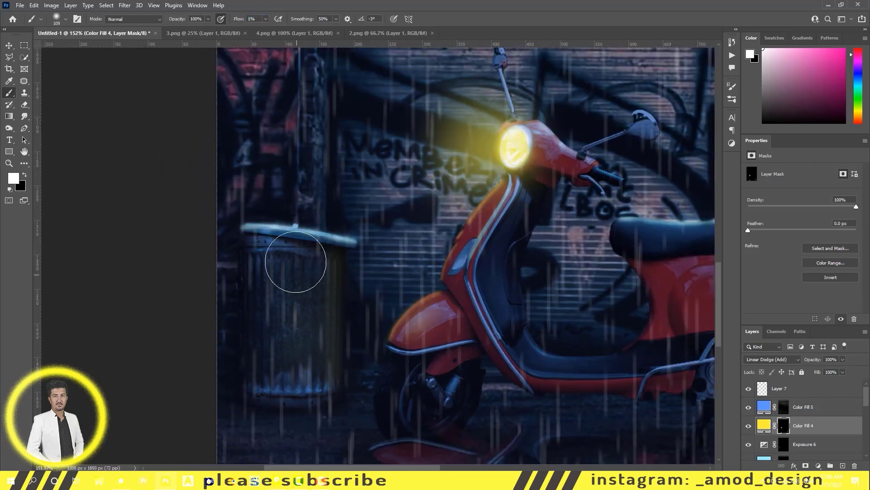
- Paint white left of the headlight to spread yellow glow over the graffiti and trash can
scroll(321, 301, "down", 3)
scroll(359, 347, "down", 2)
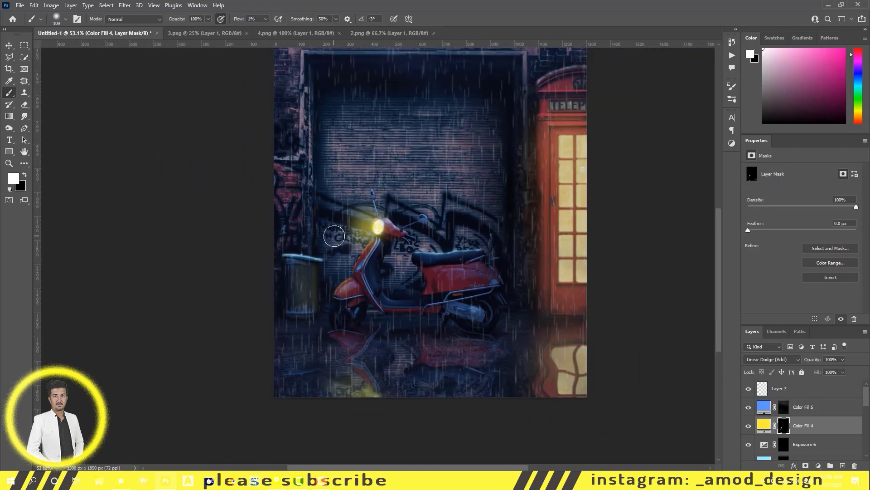
key("ctrl+z")
left_click_drag(331, 224, 319, 284)
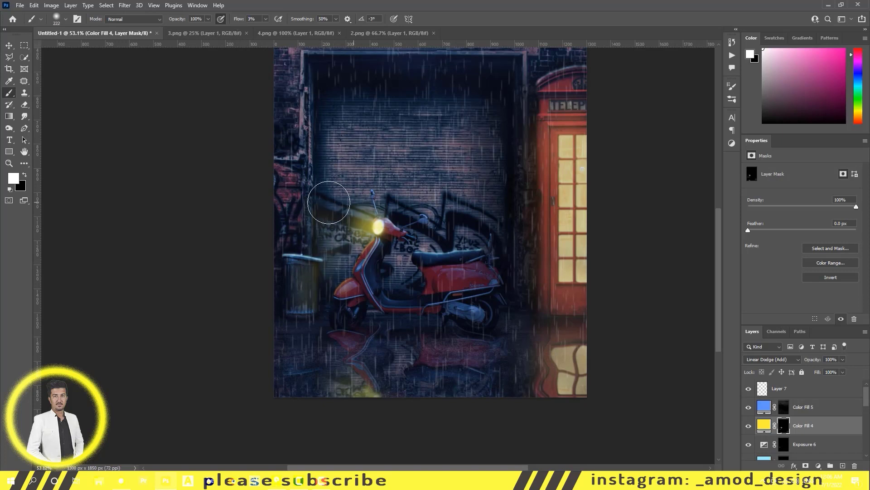
key("v")
scroll(801, 423, "down", 1)
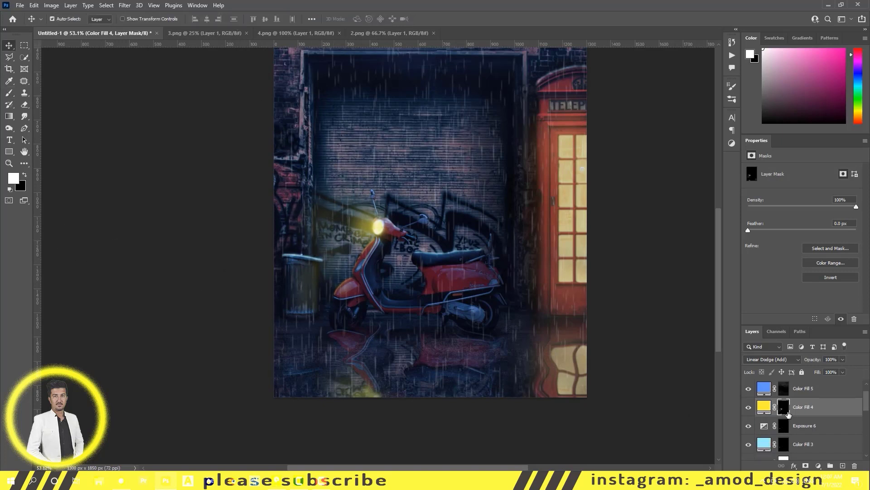
- Swap the painting colours and select Layer 7 at the top of the stack
key("x")
key("b")
scroll(379, 225, "up", 5)
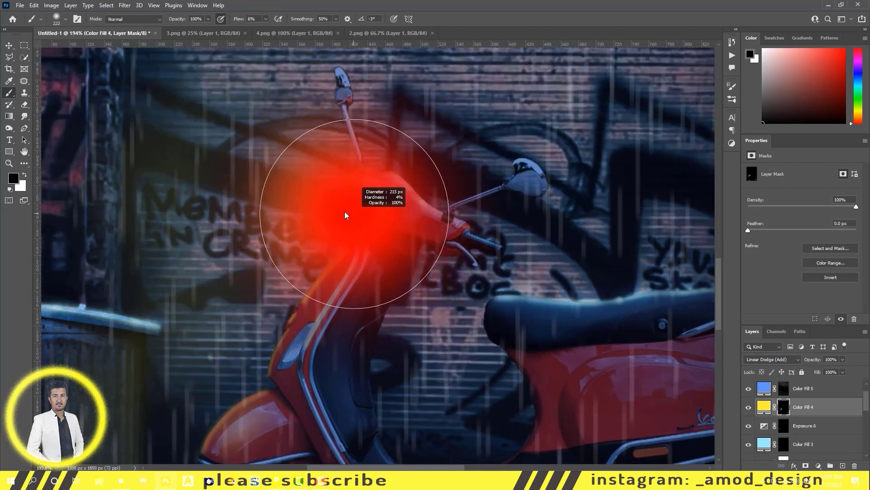
scroll(354, 243, "down", 5)
scroll(336, 263, "down", 1)
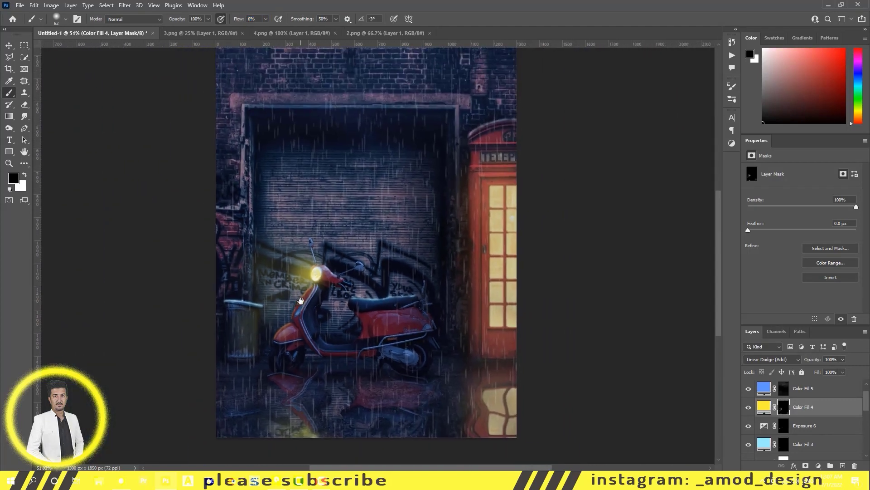
scroll(317, 279, "down", 1)
scroll(314, 302, "down", 1)
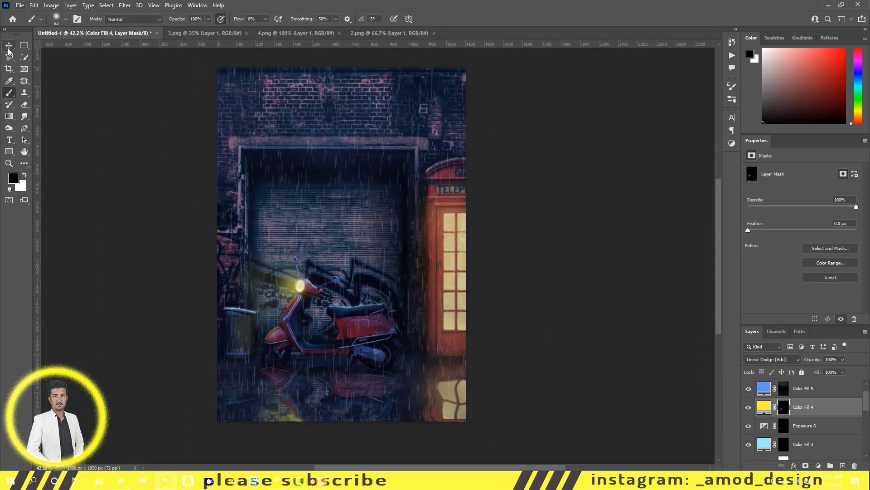
left_click(9, 47)
key("x")
key("ctrl+shift+alt+n")
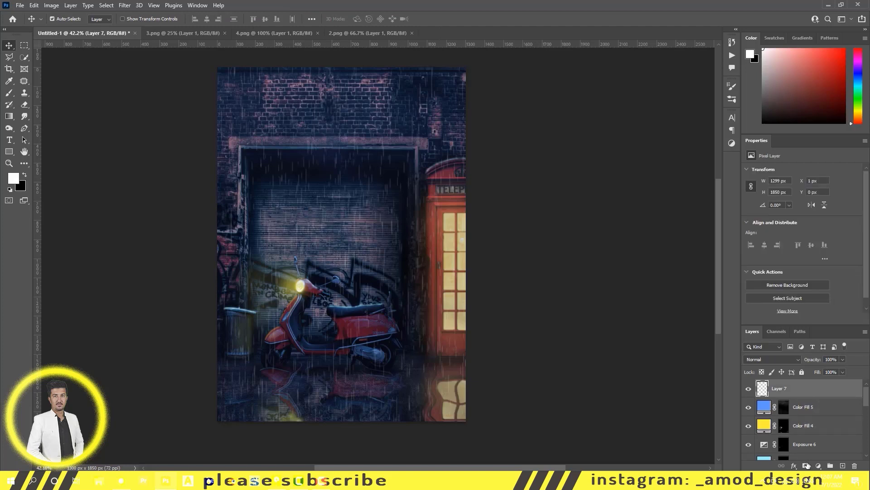
- Add a layer mask to Layer 7 and paint black to hide parts of it
left_click(807, 465)
key("b")
left_click(24, 178)
left_click_drag(242, 24, 245, 24)
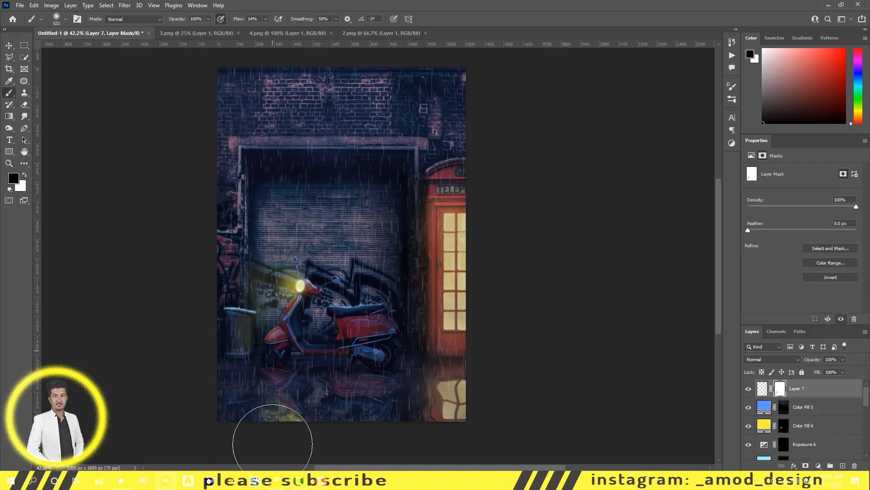
left_click_drag(314, 173, 389, 398)
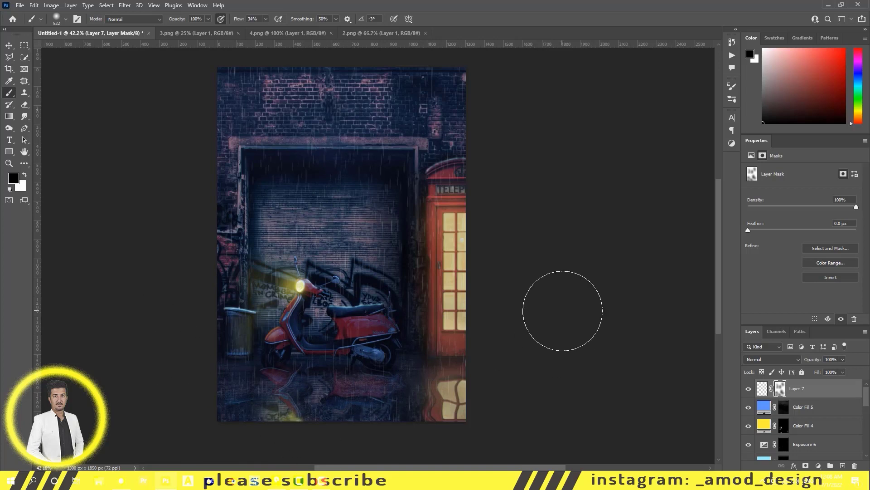
key("v")
- Merge the visible composite onto a new Layer 8
key("x")
key("ctrl+e")
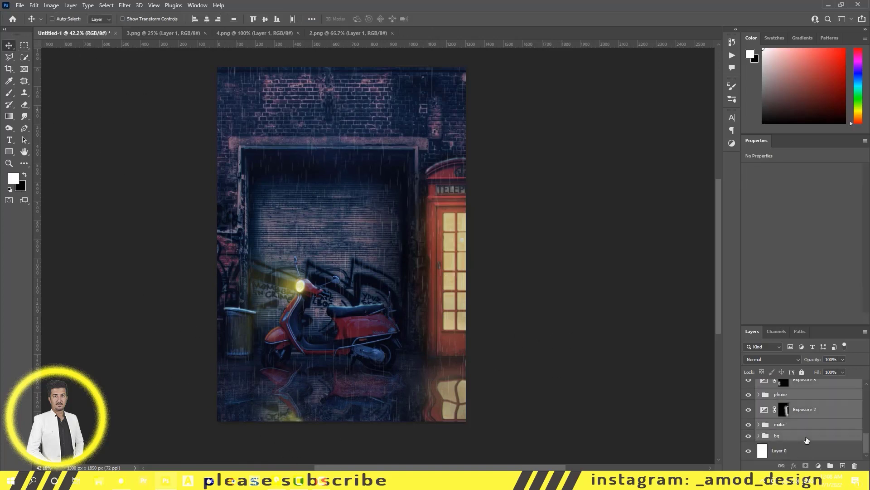
key("m")
key("ctrl+a")
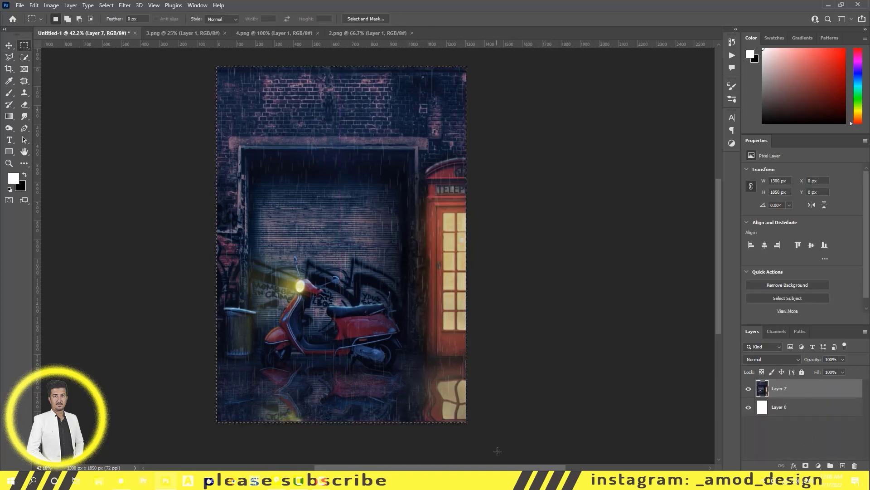
key("ctrl+j")
- Run the Camera Raw Filter on Layer 8 and expand the Basic tone adjustments
left_click(124, 5)
left_click(136, 68)
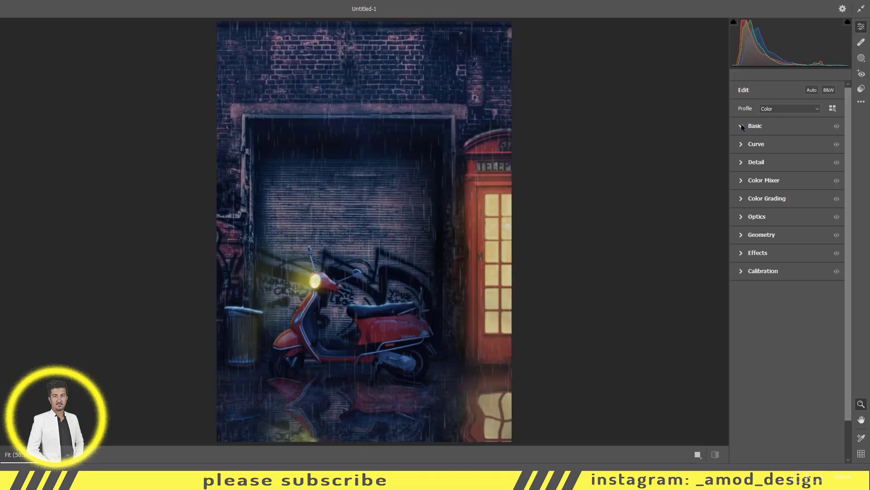
left_click(742, 126)
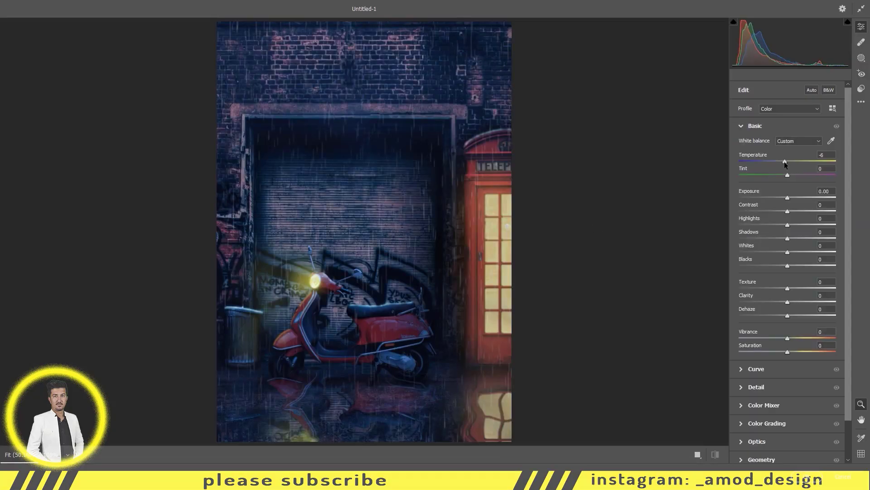
- Shift tint, lower exposure, and pull the red tone curve down for cooler midtones
mouse_move(788, 175)
left_mouse_down()
mouse_move(775, 213)
mouse_move(793, 211)
mouse_move(799, 227)
mouse_move(778, 249)
mouse_move(789, 252)
mouse_move(783, 289)
mouse_move(791, 301)
mouse_move(775, 316)
mouse_move(809, 316)
mouse_move(789, 315)
mouse_move(778, 328)
left_mouse_up()
scroll(796, 317, "down", 1)
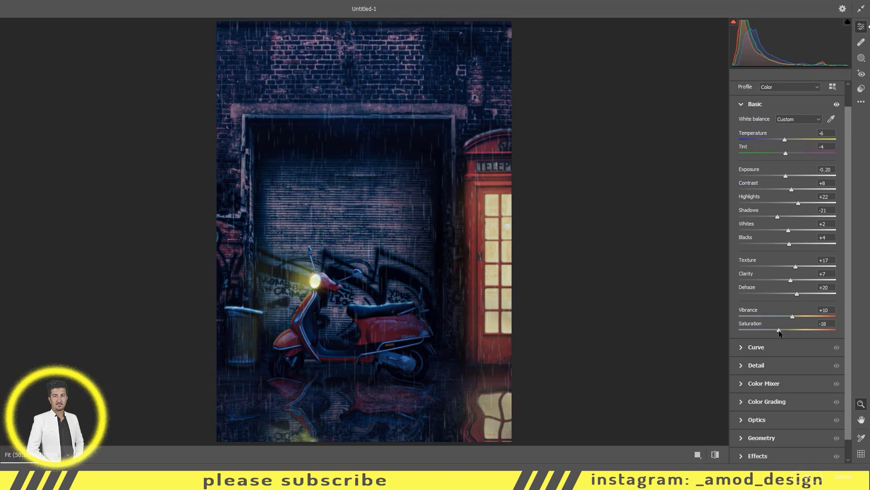
scroll(762, 226, "up", 1)
left_click(742, 126)
left_click(741, 144)
left_click(782, 159)
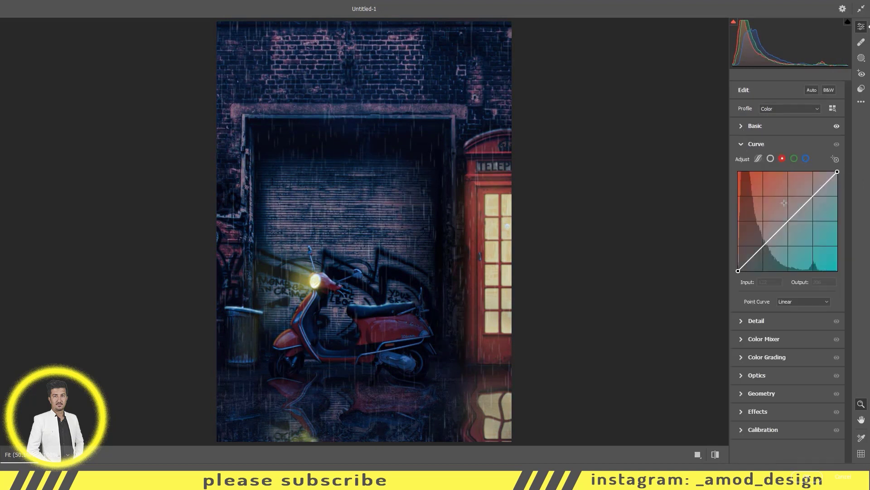
left_click_drag(785, 224, 770, 237)
left_click(771, 159)
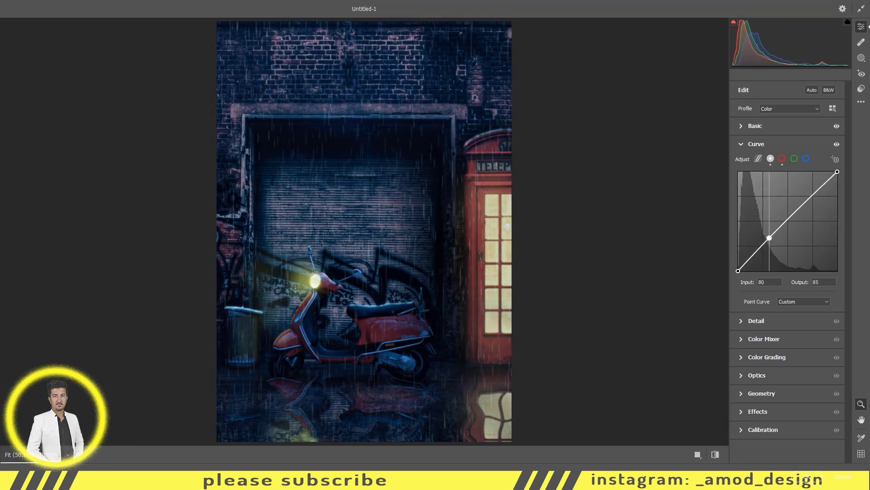
left_click(756, 143)
- Lower Blues saturation to -19 and slightly lift shadow and highlight luminance in Color Grading
left_click(755, 199)
left_click(746, 182)
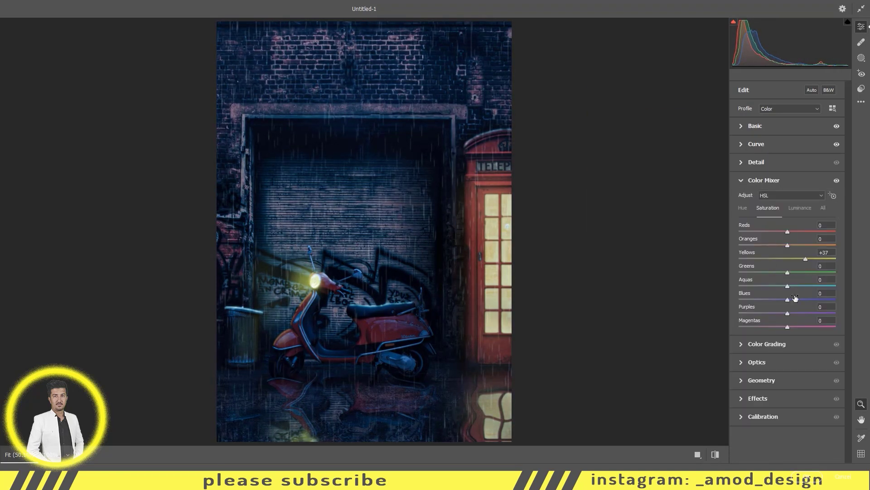
left_click_drag(789, 300, 783, 293)
left_click(767, 344)
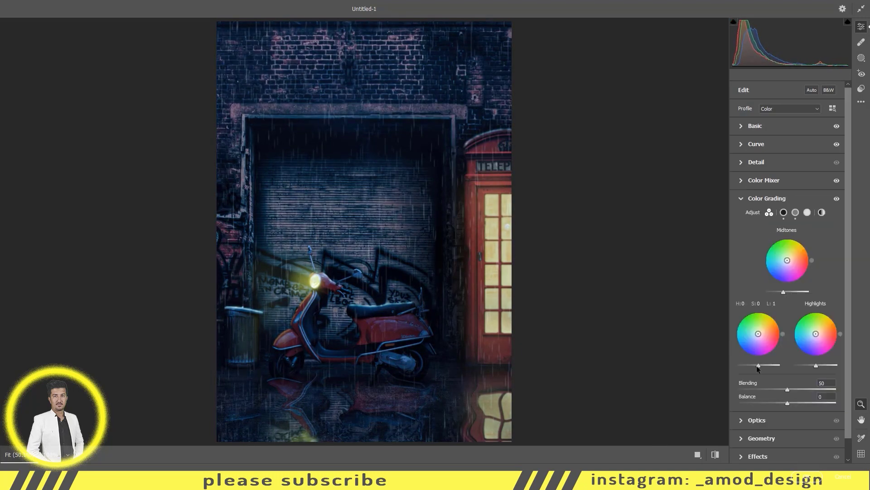
left_click_drag(757, 365, 761, 365)
left_click_drag(816, 365, 818, 366)
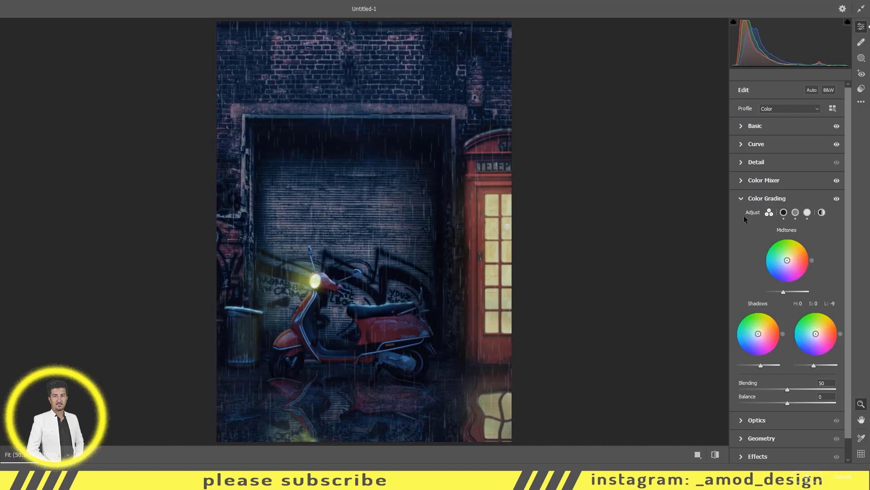
- Darken the corners with a vignette of about -24 and apply the grade
left_click(748, 198)
left_click(758, 252)
left_click_drag(788, 293, 776, 295)
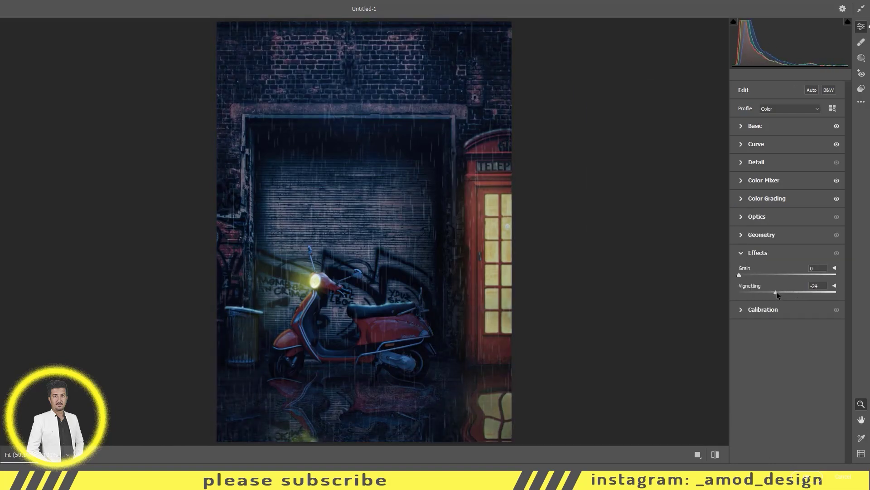
left_click(752, 253)
left_click(807, 477)
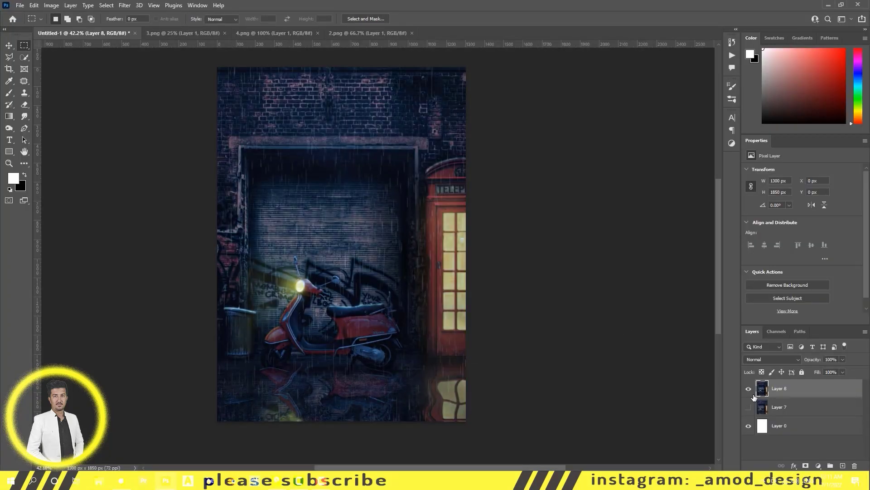
- Toggle Layer 8 to compare before and after, then hide Layer 7
left_click(749, 388)
left_click(748, 388)
left_click(748, 406)
left_click(125, 5)
- Try the Cinematic CN11 preset at full strength in Camera Raw
left_click(192, 129)
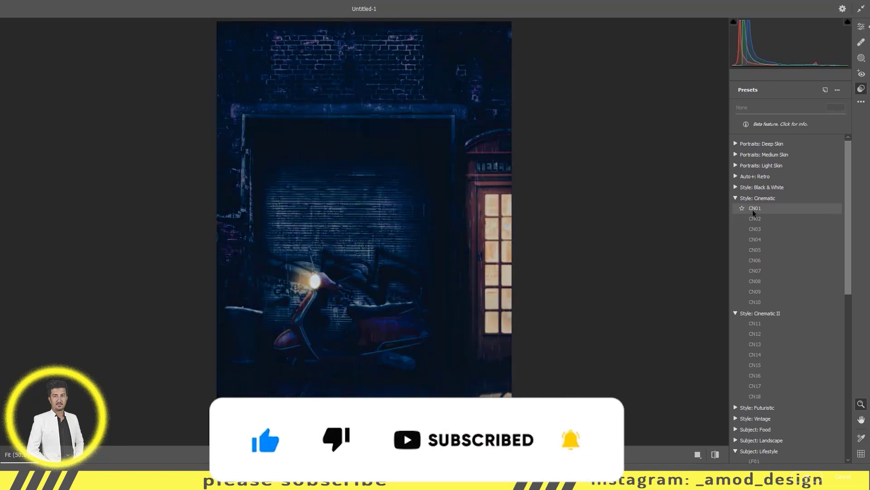
left_click(759, 324)
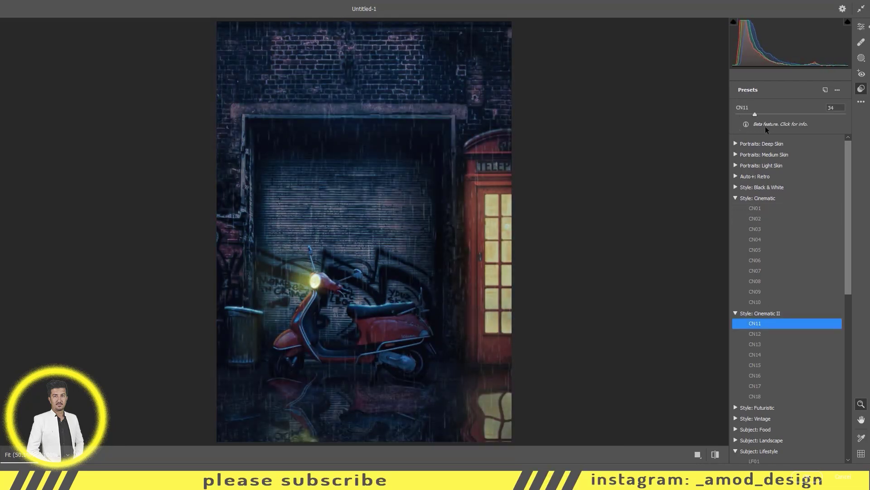
left_click_drag(765, 126, 803, 135)
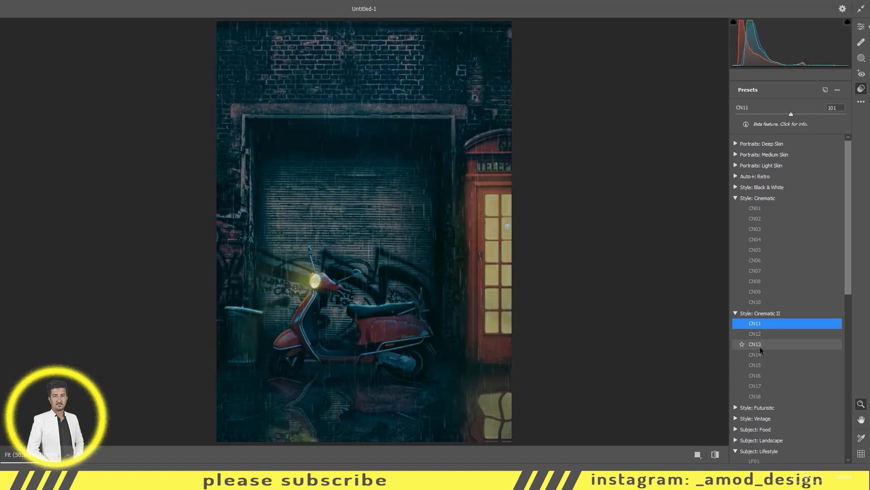
- Apply the CN16 preset at 81 strength and toggle Layer 8 to compare
left_click(756, 374)
mouse_move(754, 375)
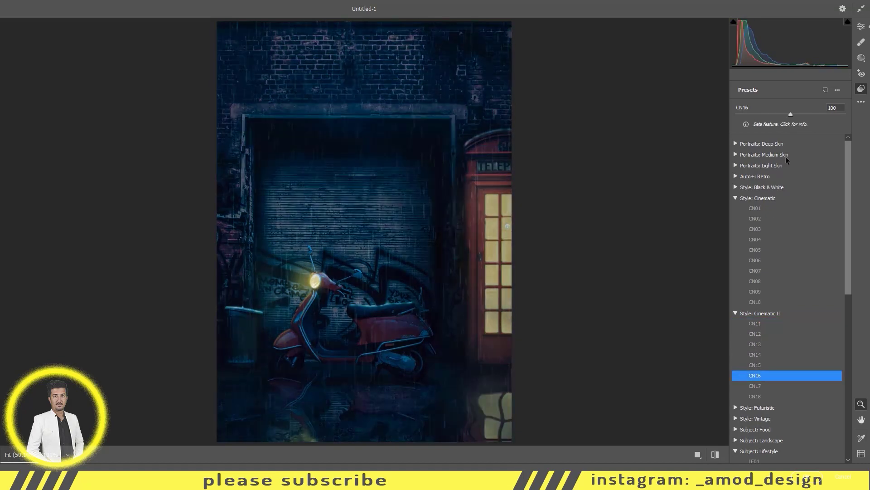
left_click_drag(789, 116, 781, 116)
left_click(807, 476)
left_click(749, 389)
left_click(749, 388)
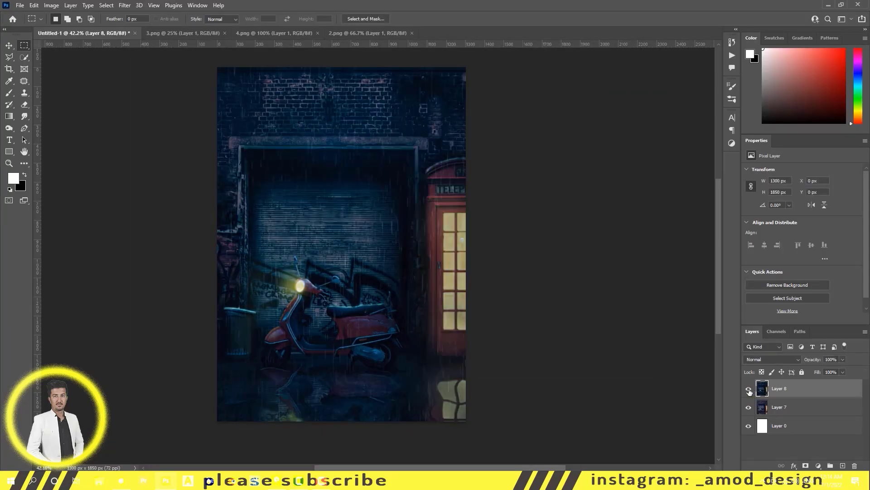
- Add a yellow Solid Color fill layer in Linear Dodge (Add) blend mode
left_click(818, 465)
left_click(828, 304)
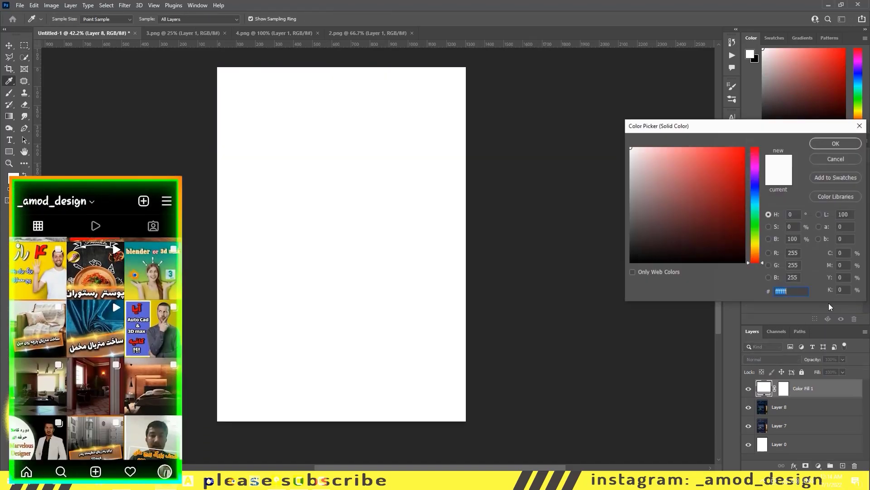
left_click(755, 246)
left_click(714, 149)
left_click(835, 143)
left_click(770, 359)
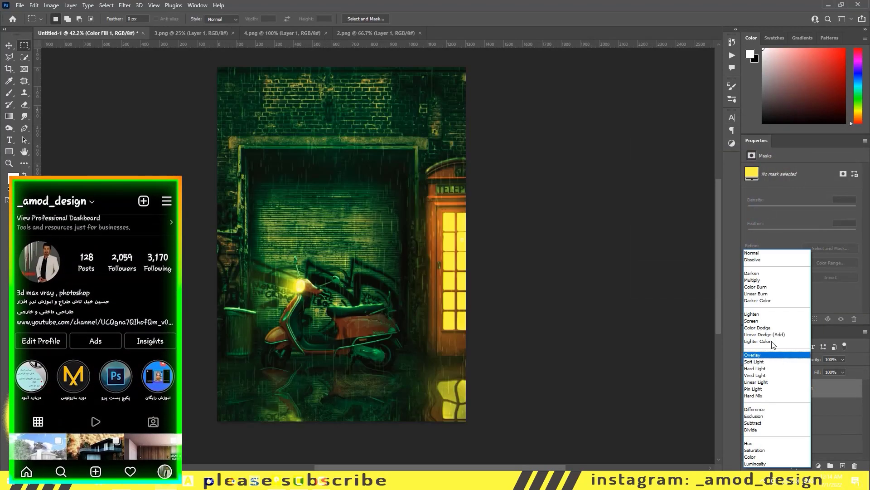
left_click(766, 334)
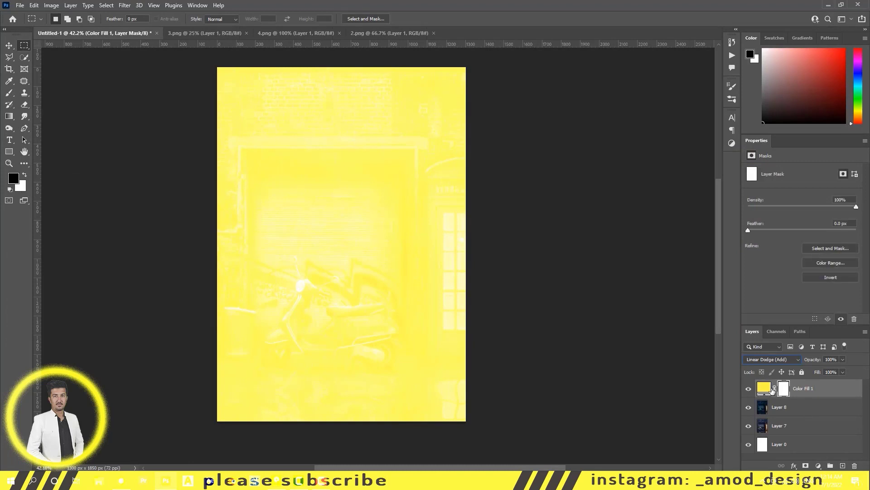
- Invert the fill mask to hide it and paint subtle glow with a 375 px low-flow brush
key("ctrl+i")
key("b")
key("x")
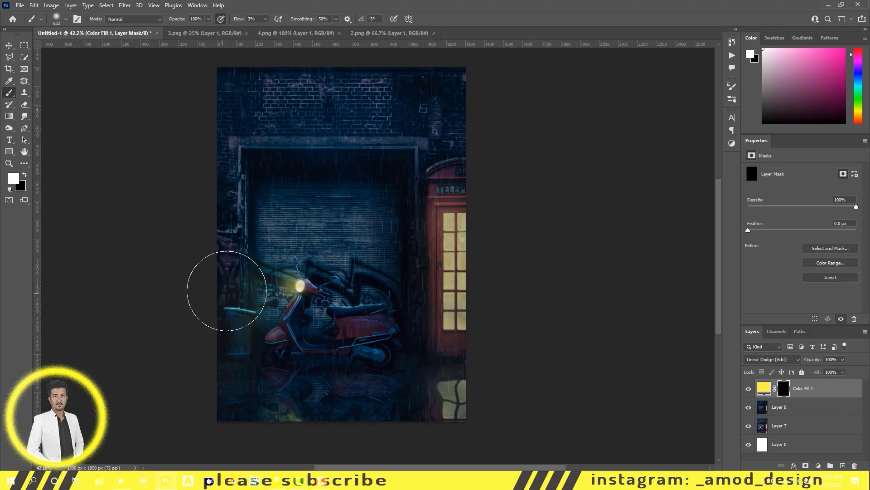
left_click_drag(471, 244, 449, 243)
key("ctrl+z")
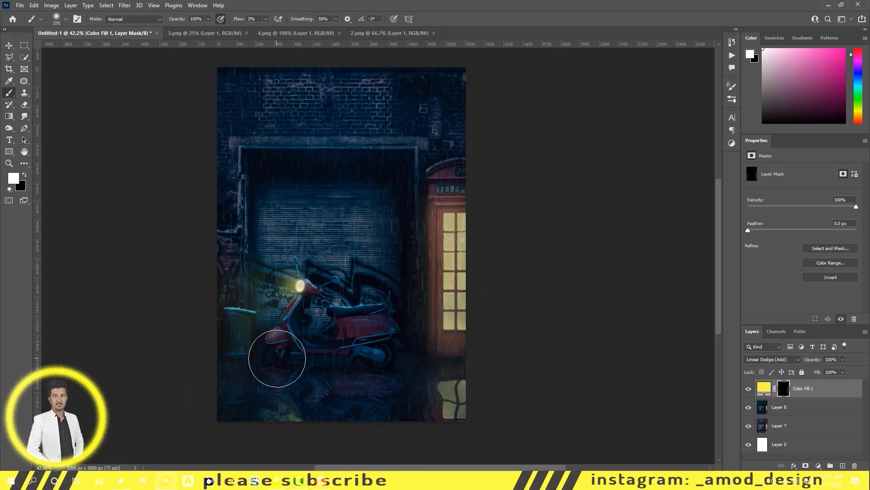
key("v")
scroll(291, 295, "up", 1)
scroll(291, 295, "up", 1)
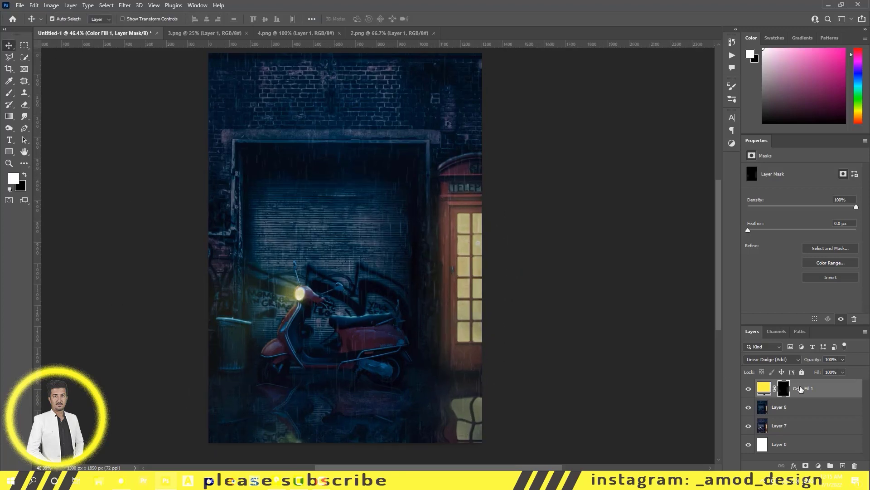
- Add a new Layer 9 and set the foreground colour to bright blue (#4079fb)
left_click(842, 465)
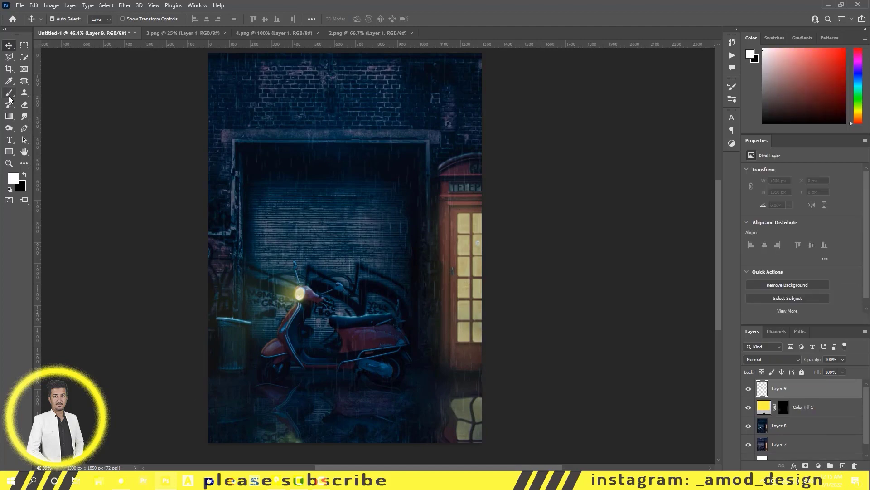
left_click(9, 80)
left_click(13, 178)
type("40f3fa")
left_click_drag(756, 203, 757, 190)
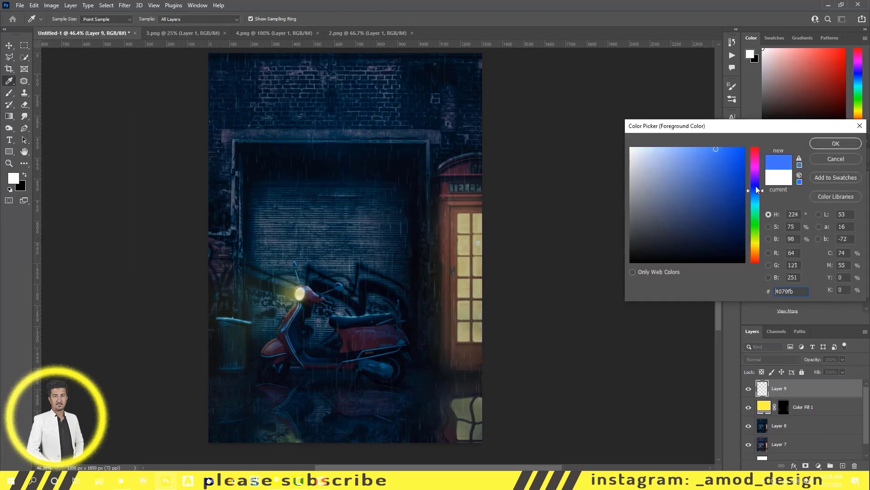
key("Return")
- Prepare a large soft brush at 2% flow, undoing a test blue stroke
key("b")
right_click(340, 200)
key("Escape")
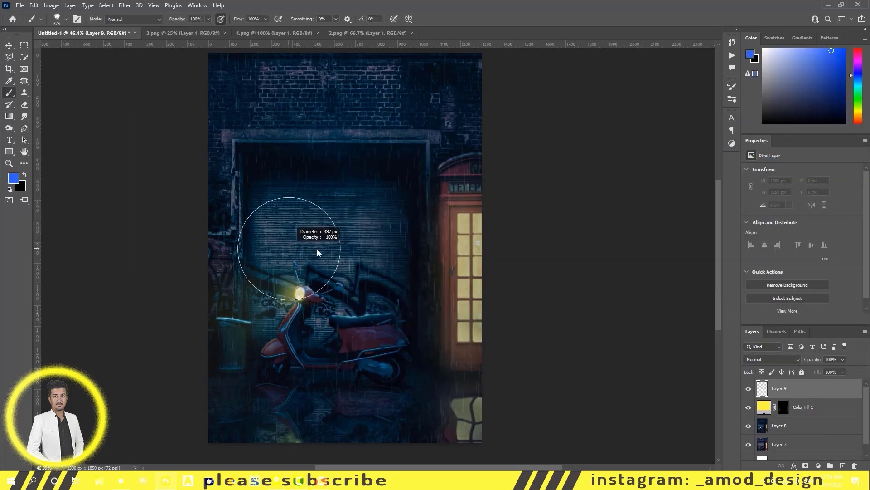
scroll(388, 194, "down", 3)
left_click_drag(388, 194, 344, 136)
key("ctrl+z")
type("5")
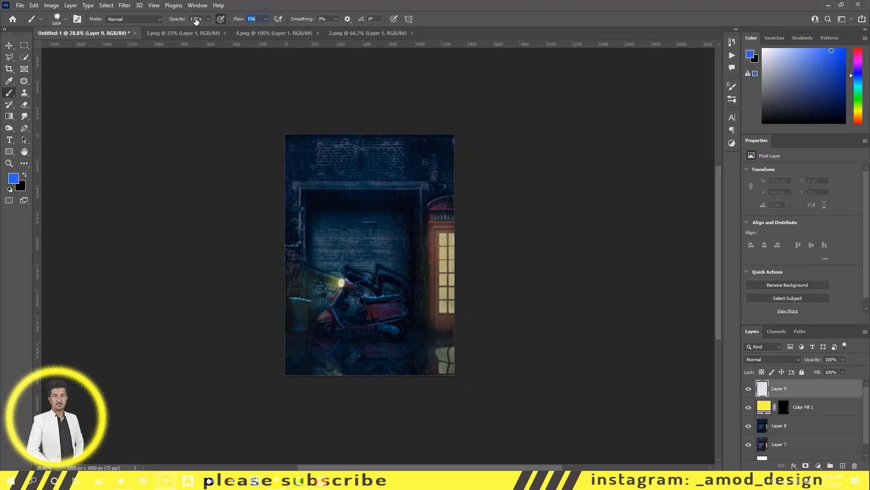
type("2")
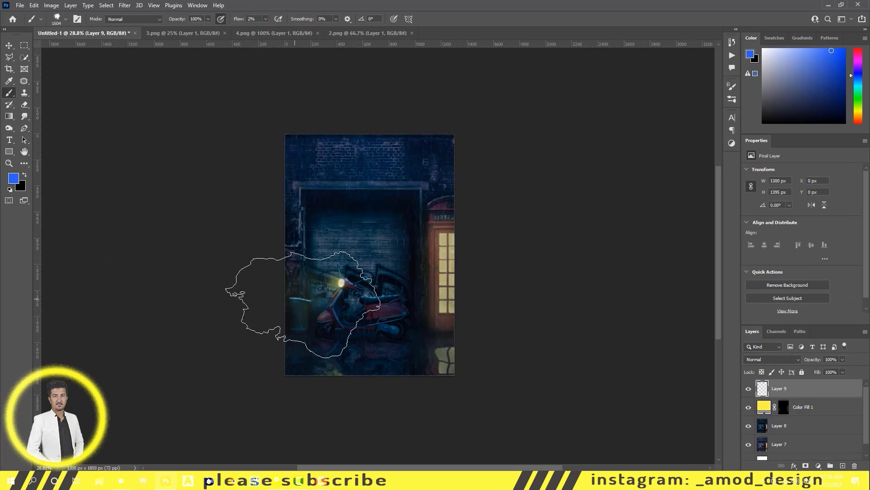
type("v")
scroll(438, 266, "up", 3)
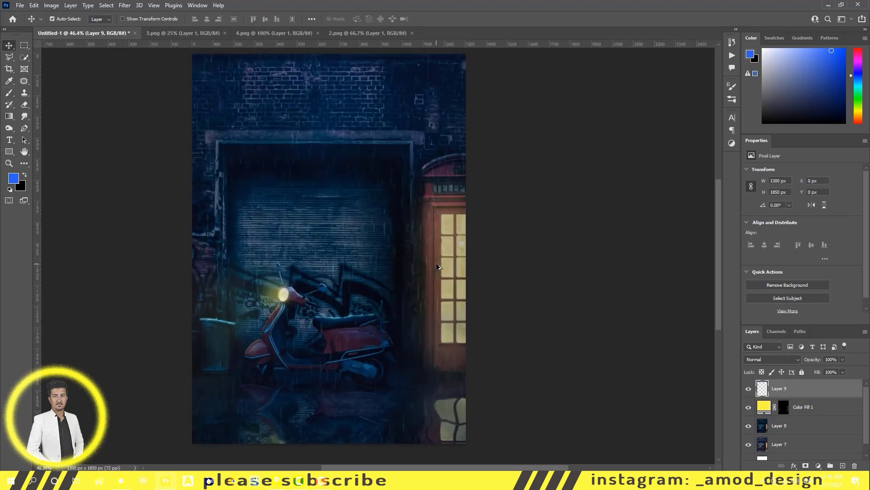
left_click_drag(437, 267, 441, 274)
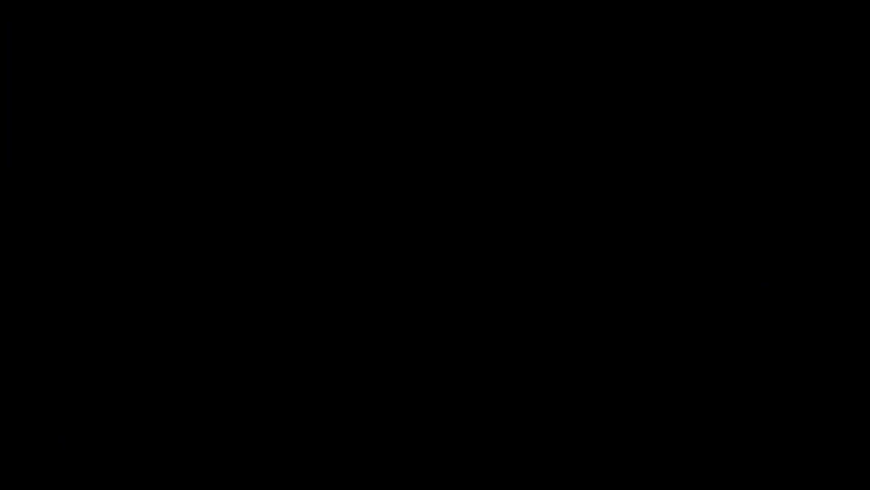